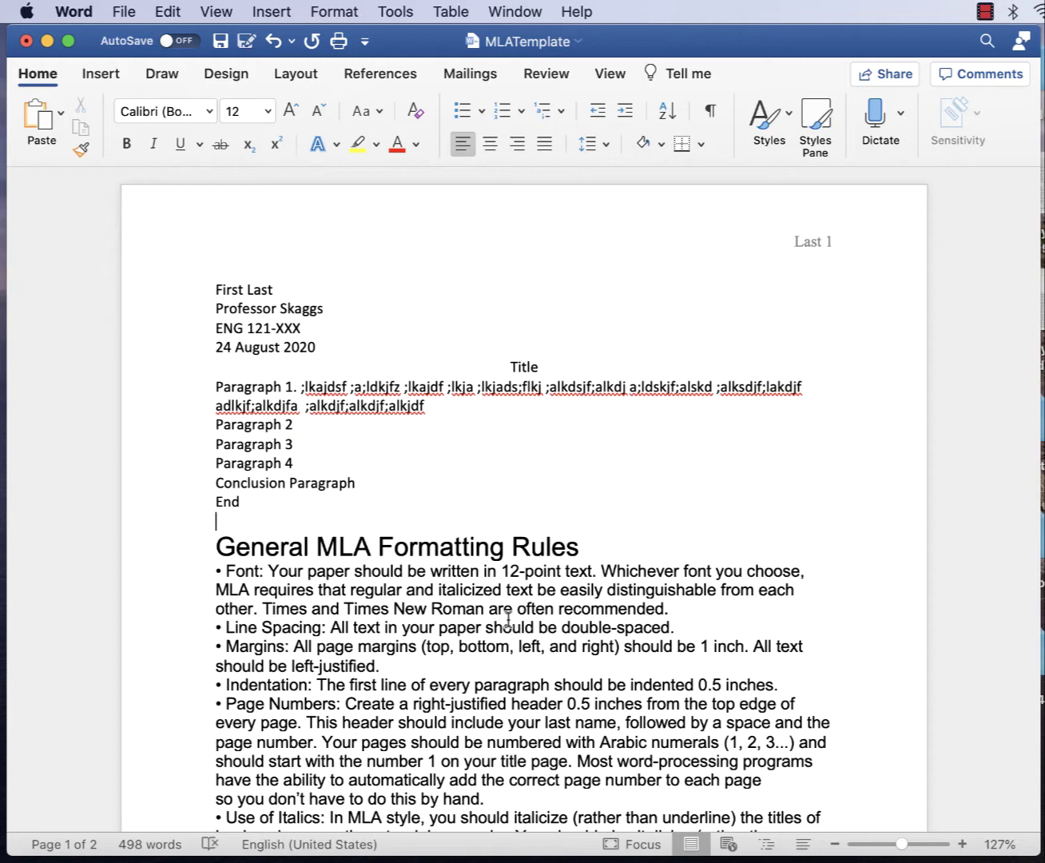
- Set the font of the entire document to Times New Roman at size 12
key("super+a")
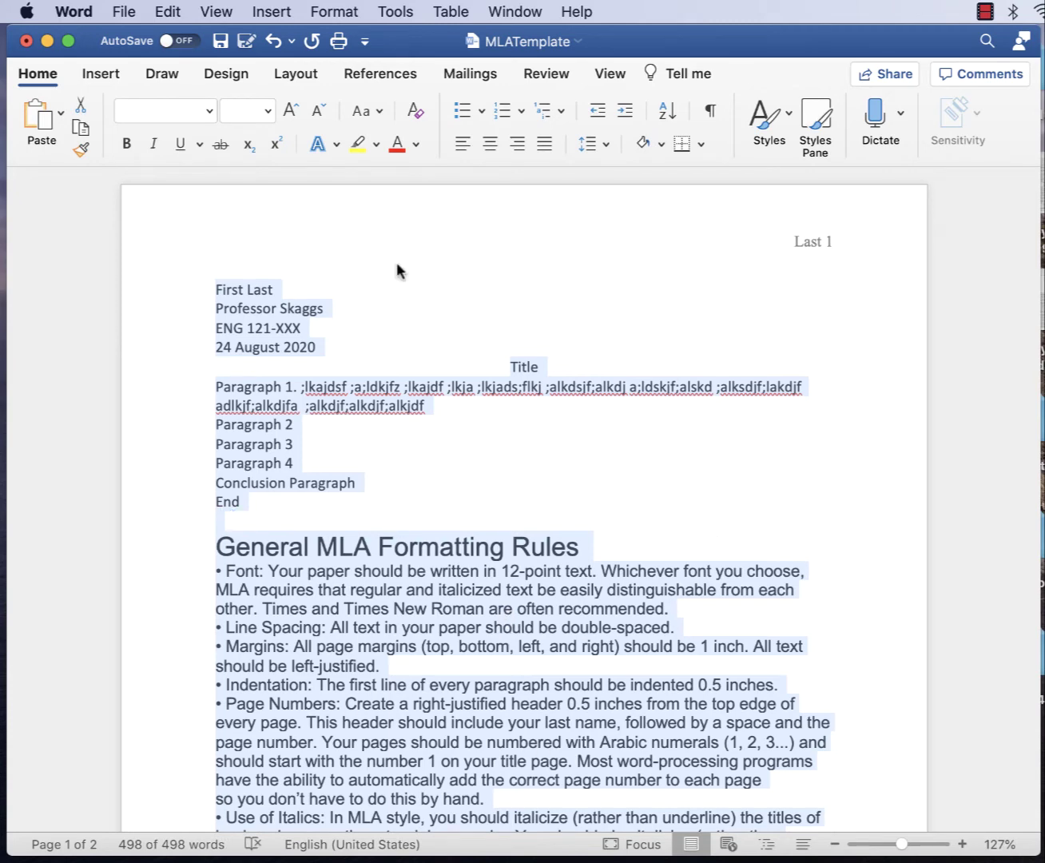
left_click(205, 109)
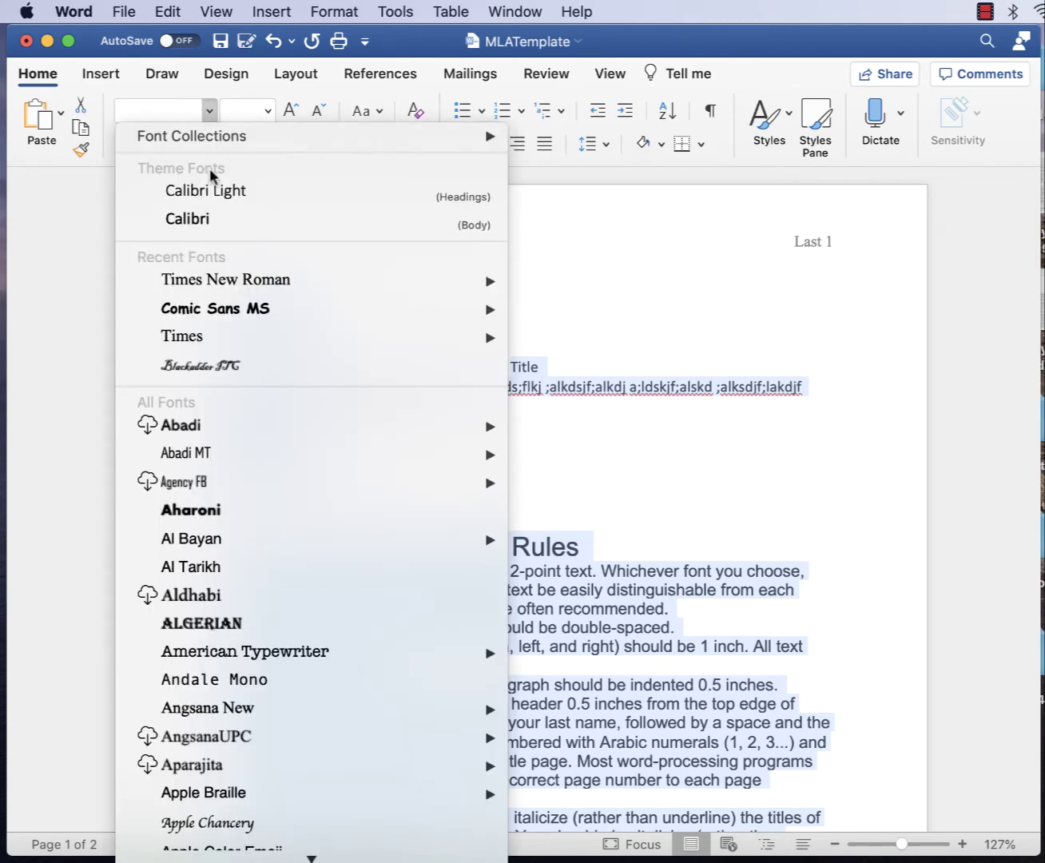
mouse_move(214, 282)
left_click(582, 279)
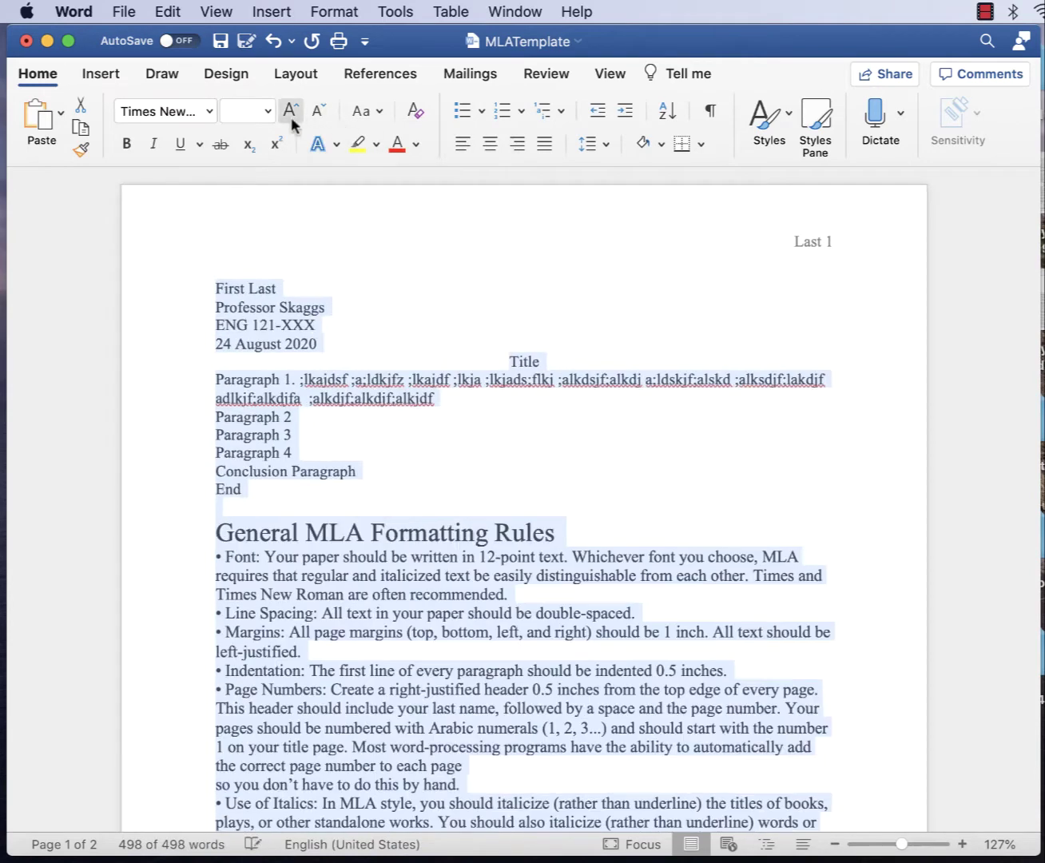
left_click(268, 110)
left_click(254, 314)
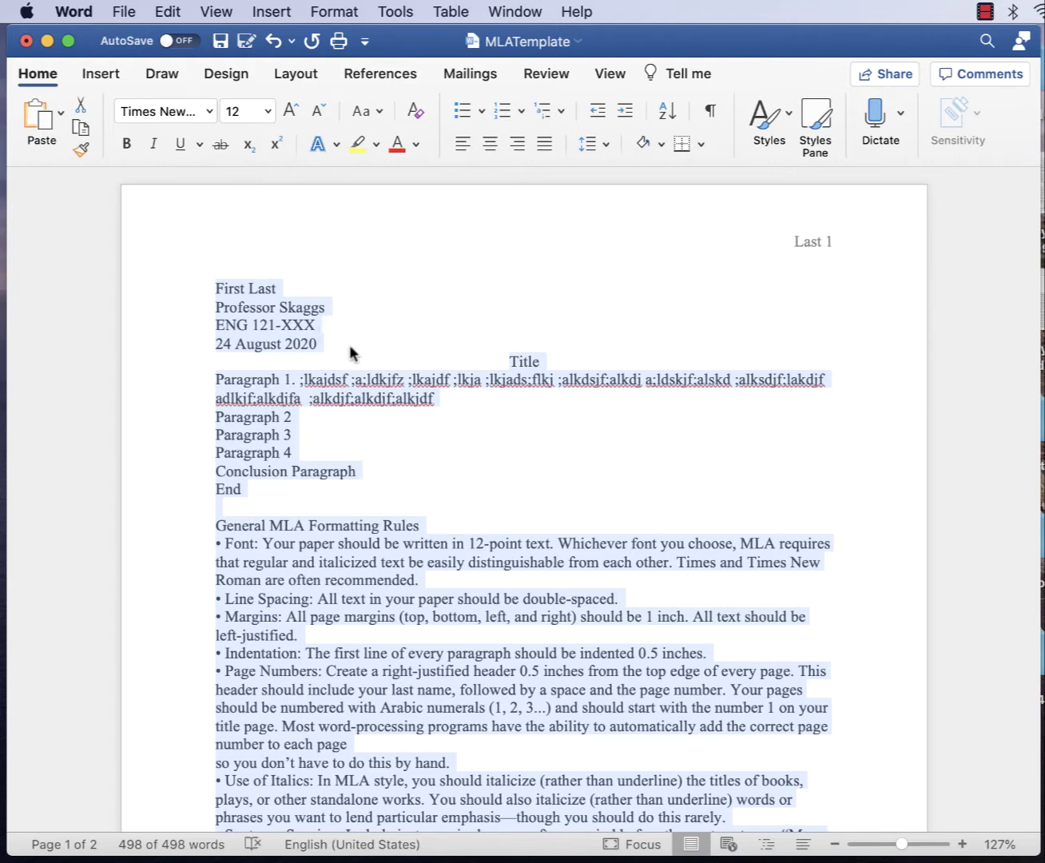
- Delete the "General MLA Formatting Rules" heading together with the Font rule beneath it
left_click(598, 503)
left_click_drag(431, 580, 216, 527)
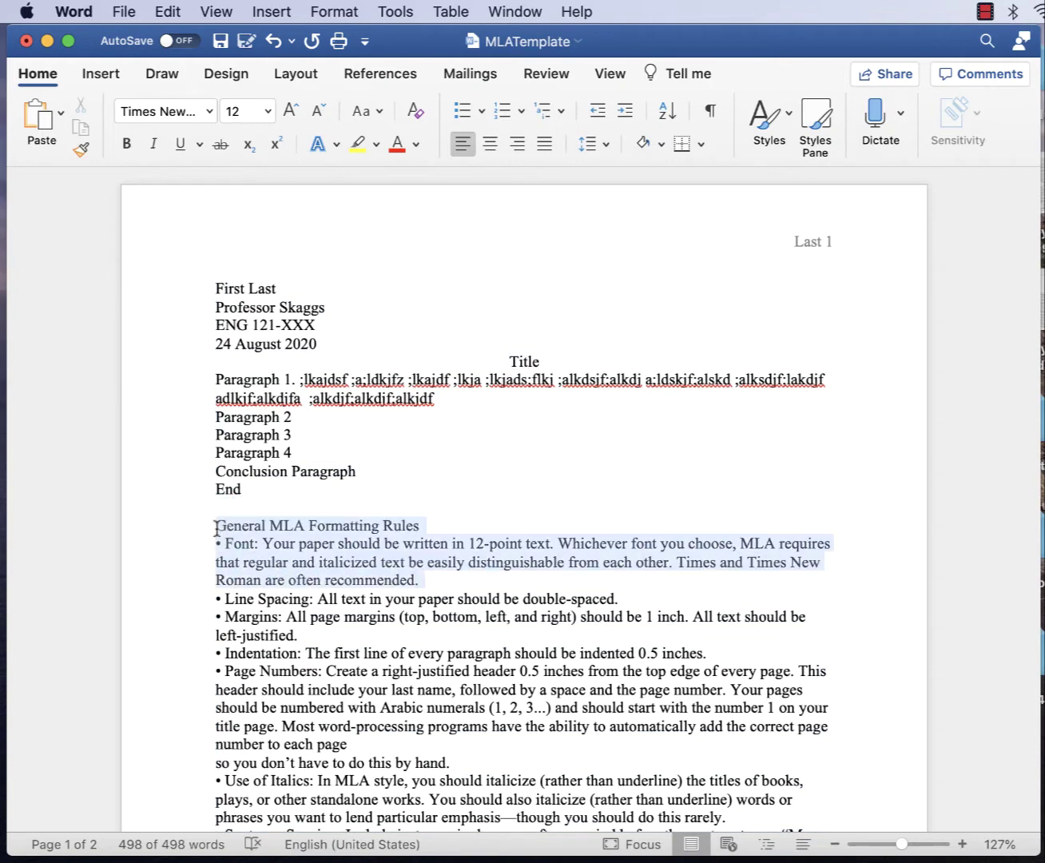
key("BackSpace")
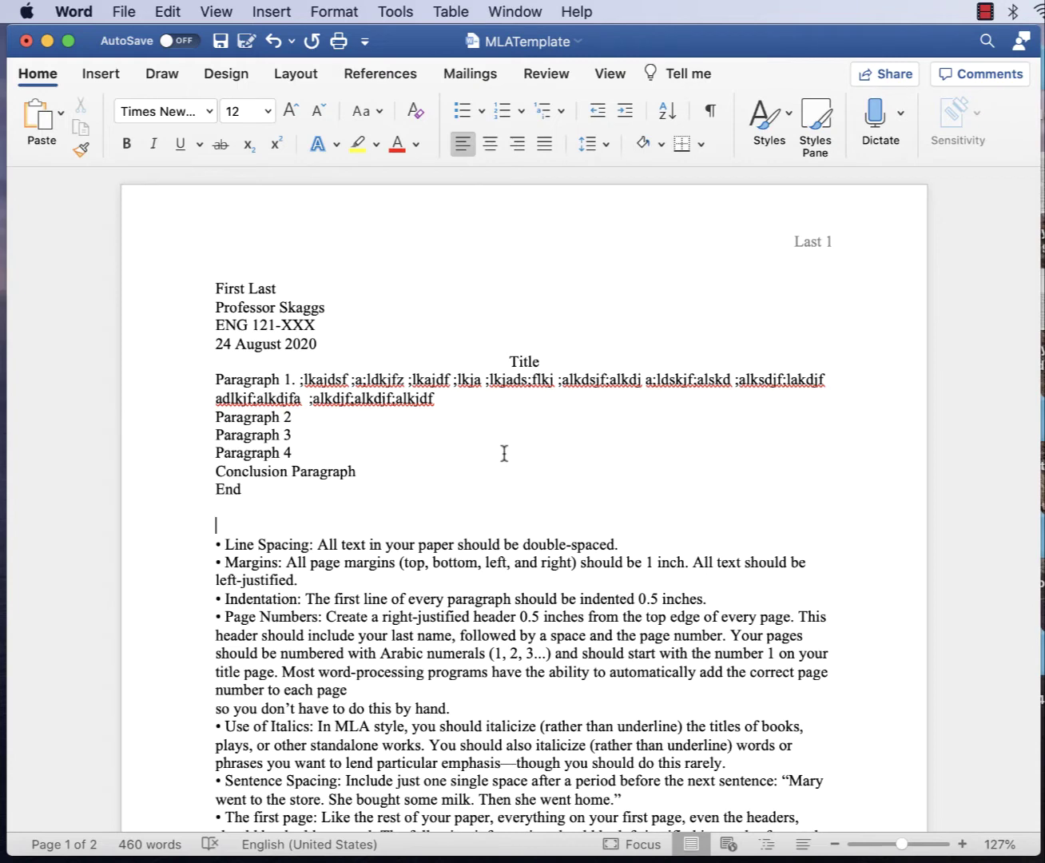
- Set the line spacing of the entire document to 2.0
key("super+a")
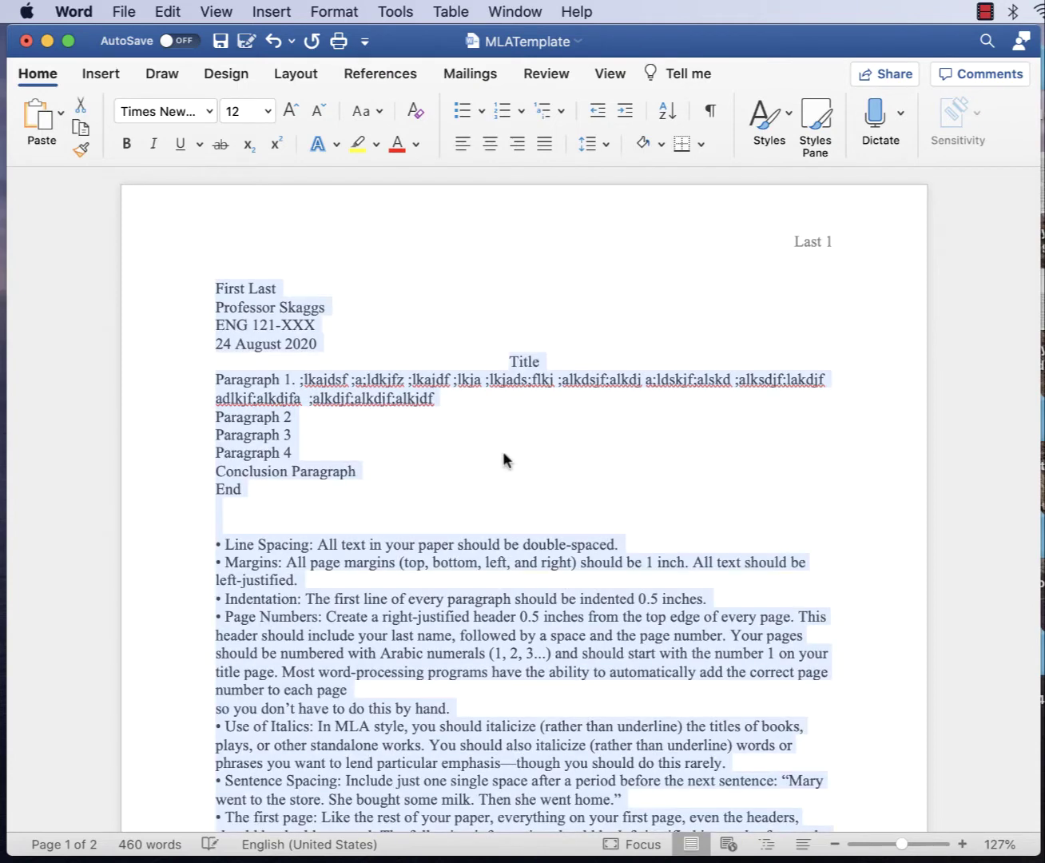
left_click(608, 143)
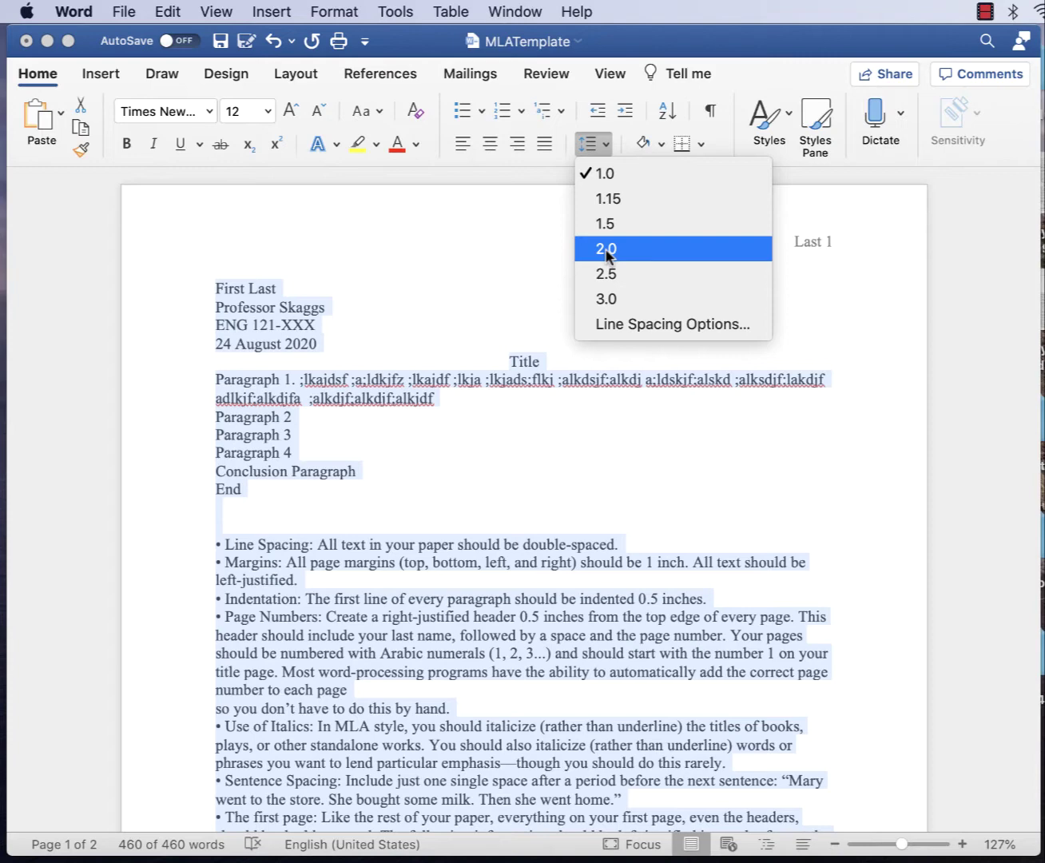
left_click(518, 215)
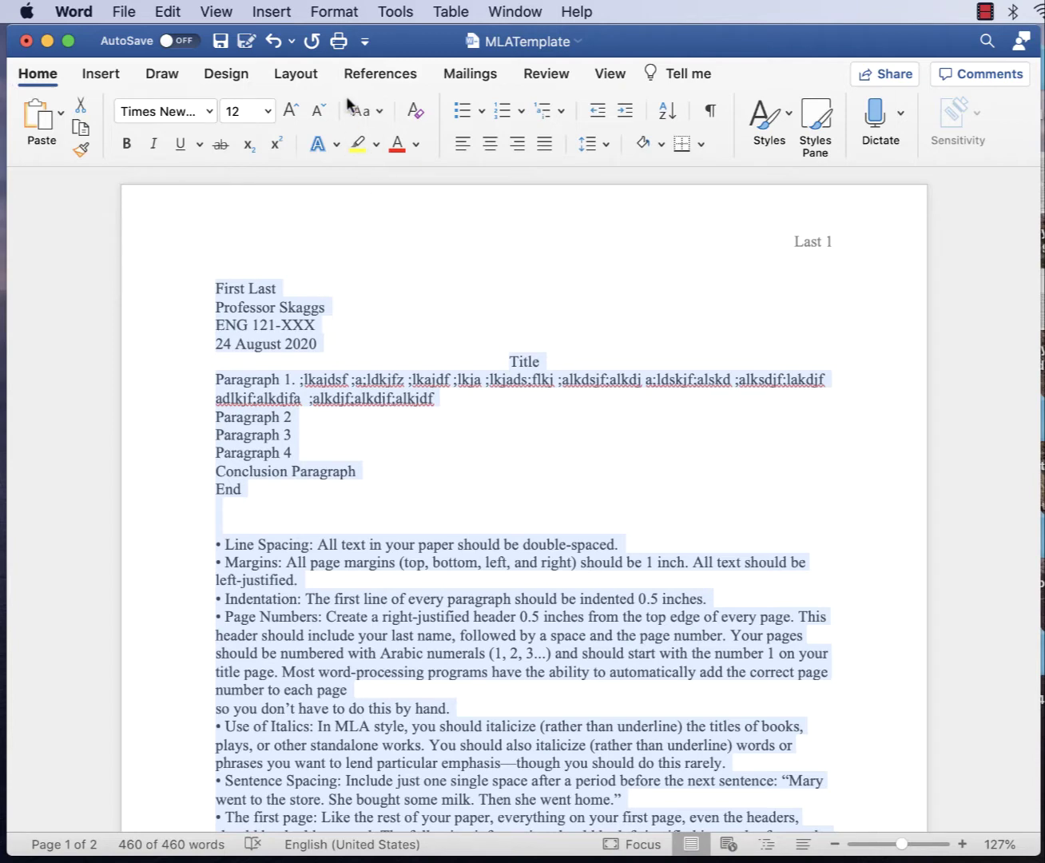
left_click(606, 148)
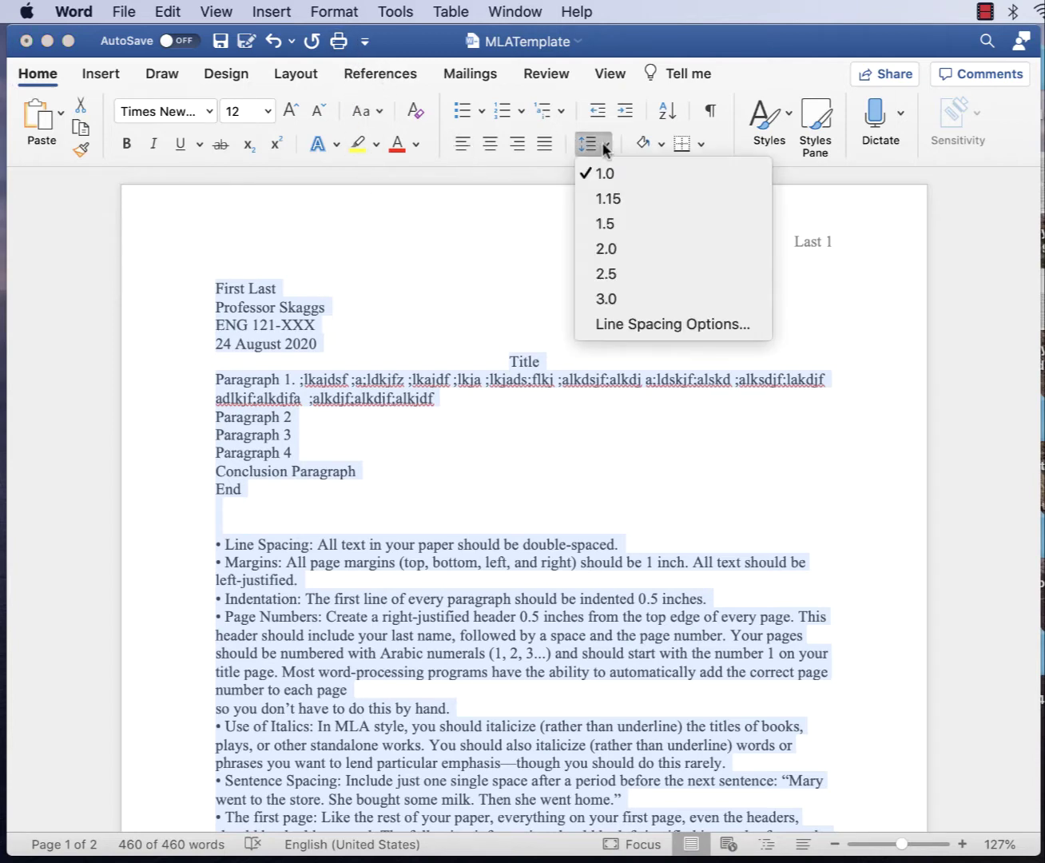
left_click(616, 249)
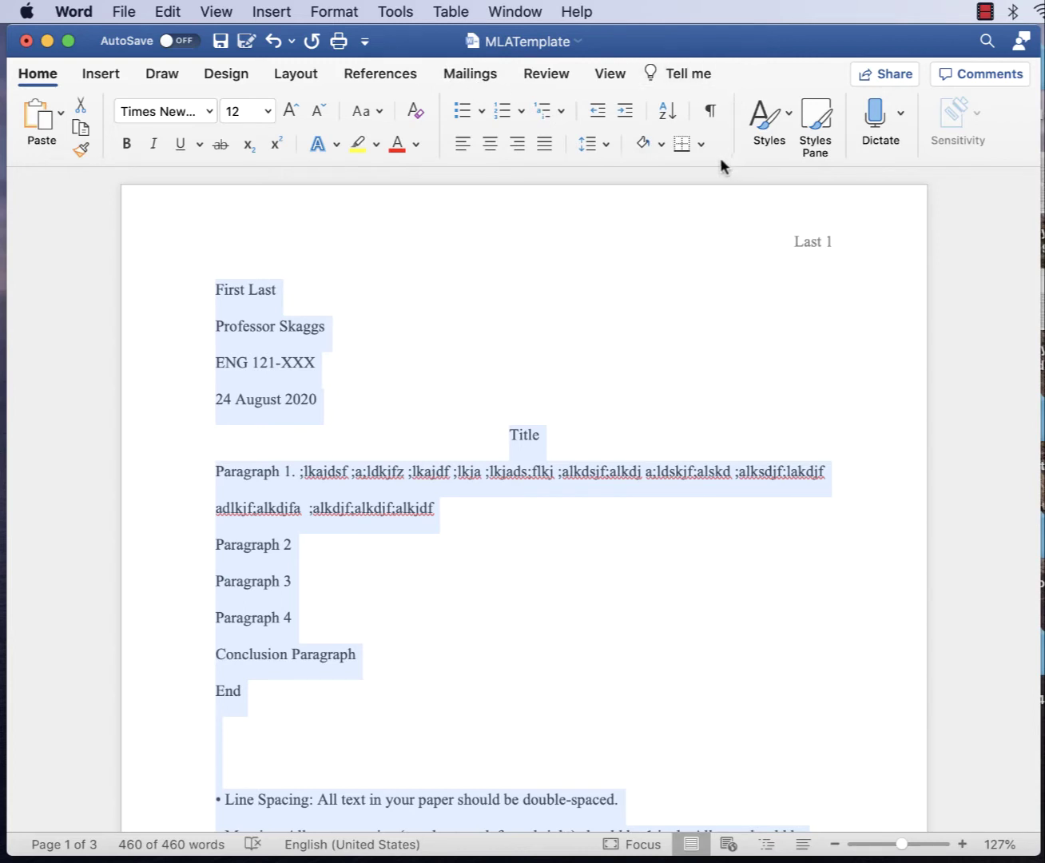
- Set the paragraph alignment of the entire document to Left in the paragraph settings
left_click(352, 11)
left_click(351, 77)
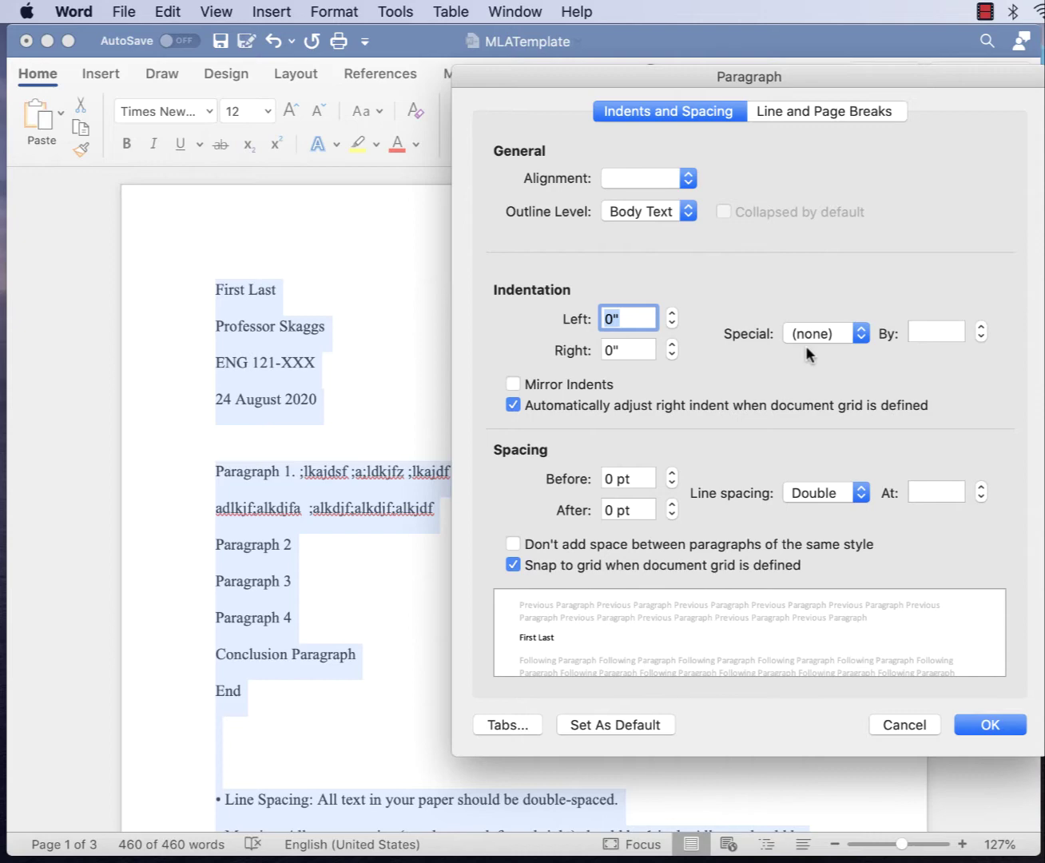
left_click(687, 182)
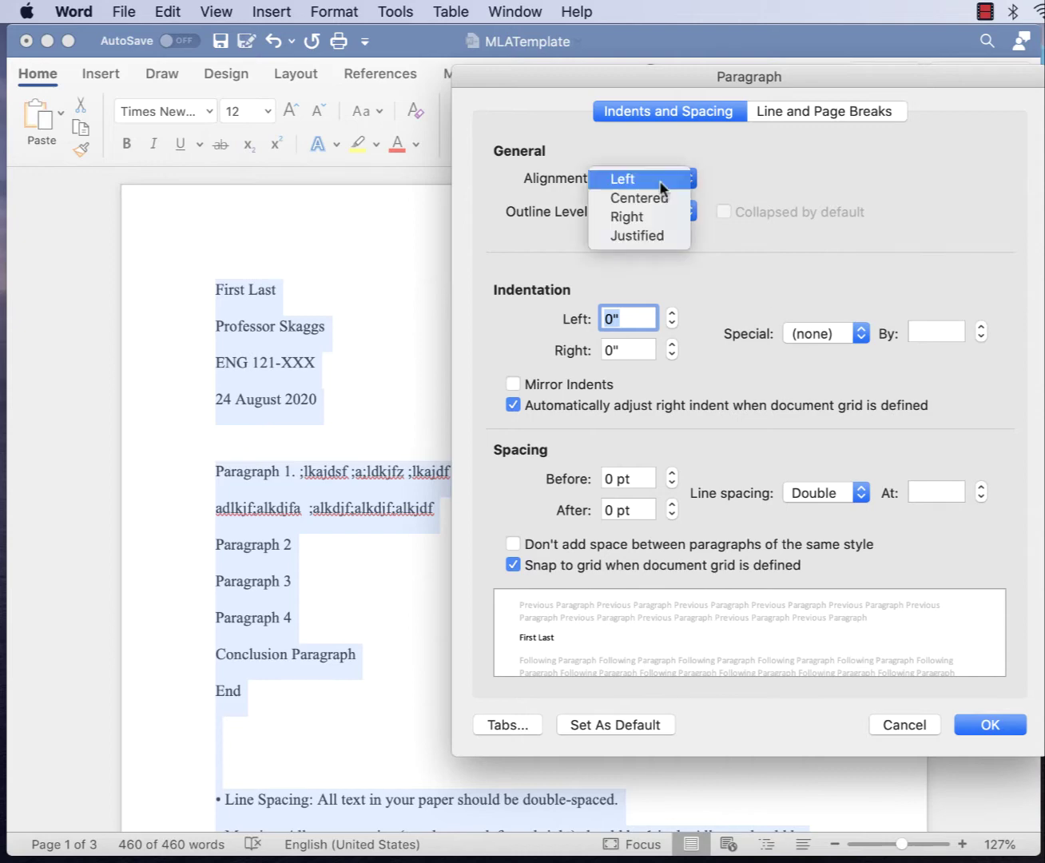
left_click(652, 184)
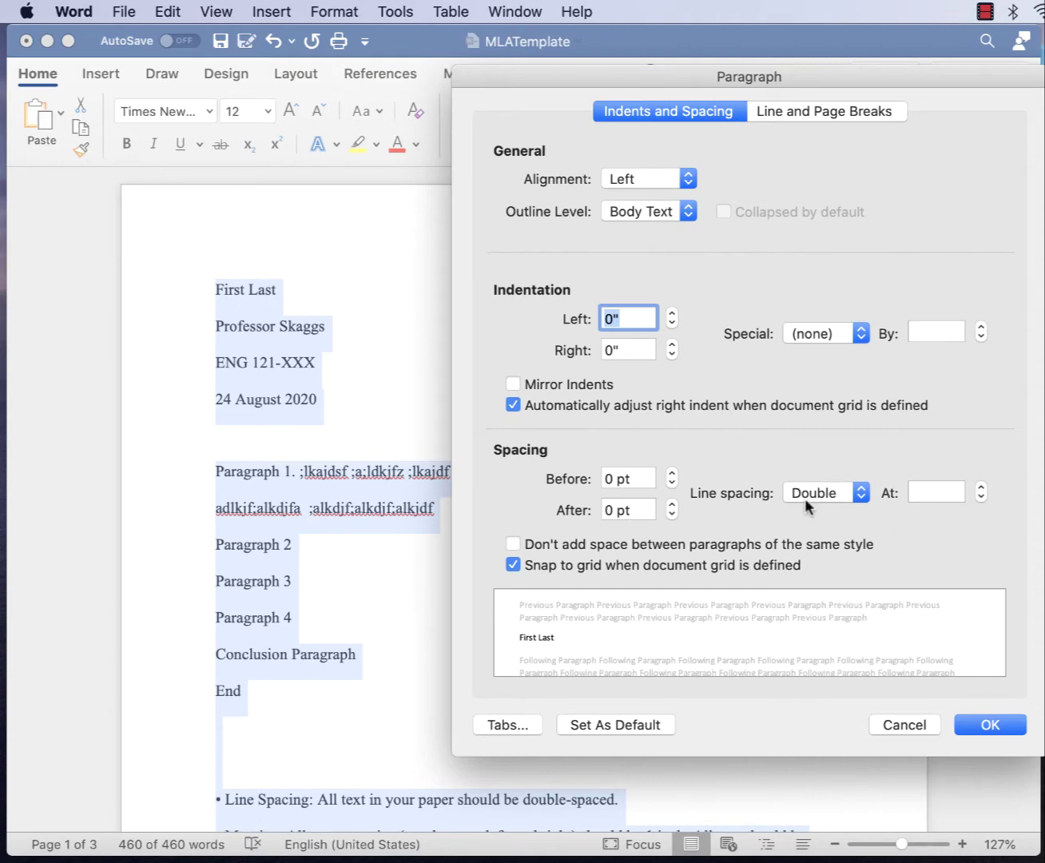
left_click(991, 724)
- Delete the Line Spacing rule from the list of formatting rules
left_click(321, 435)
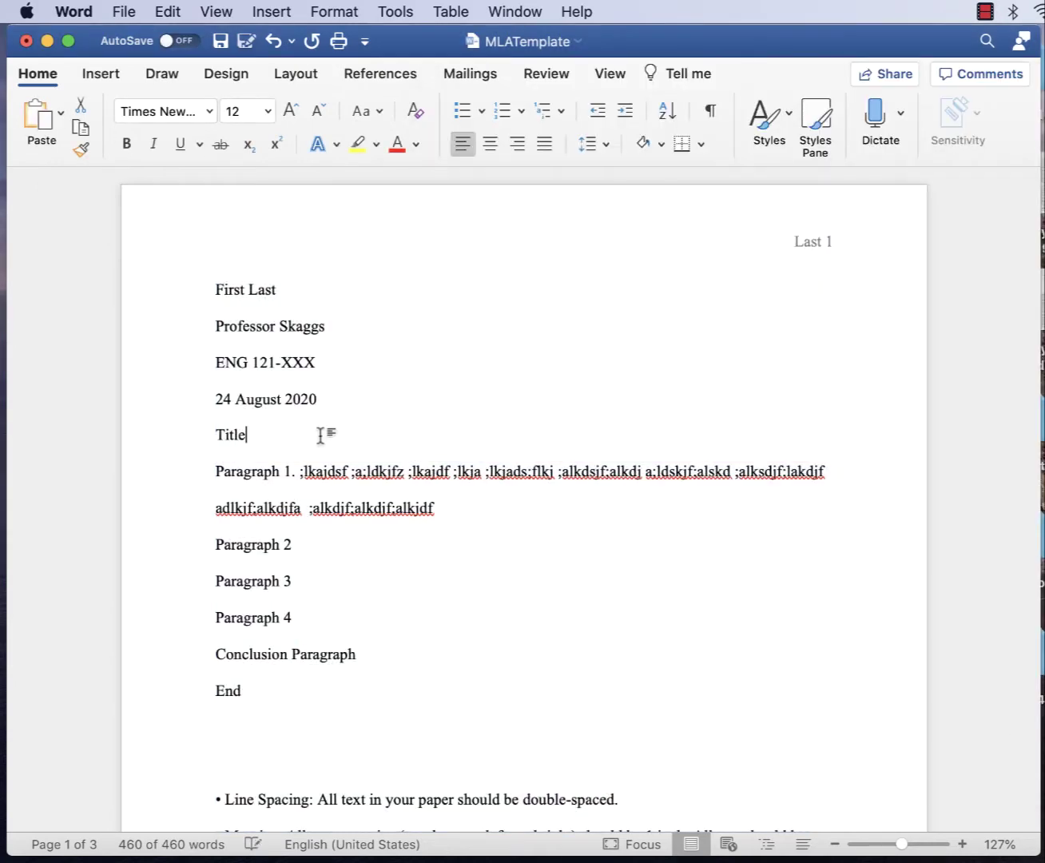
scroll(406, 555, "down", 3)
left_click_drag(621, 660, 201, 660)
key("BackSpace")
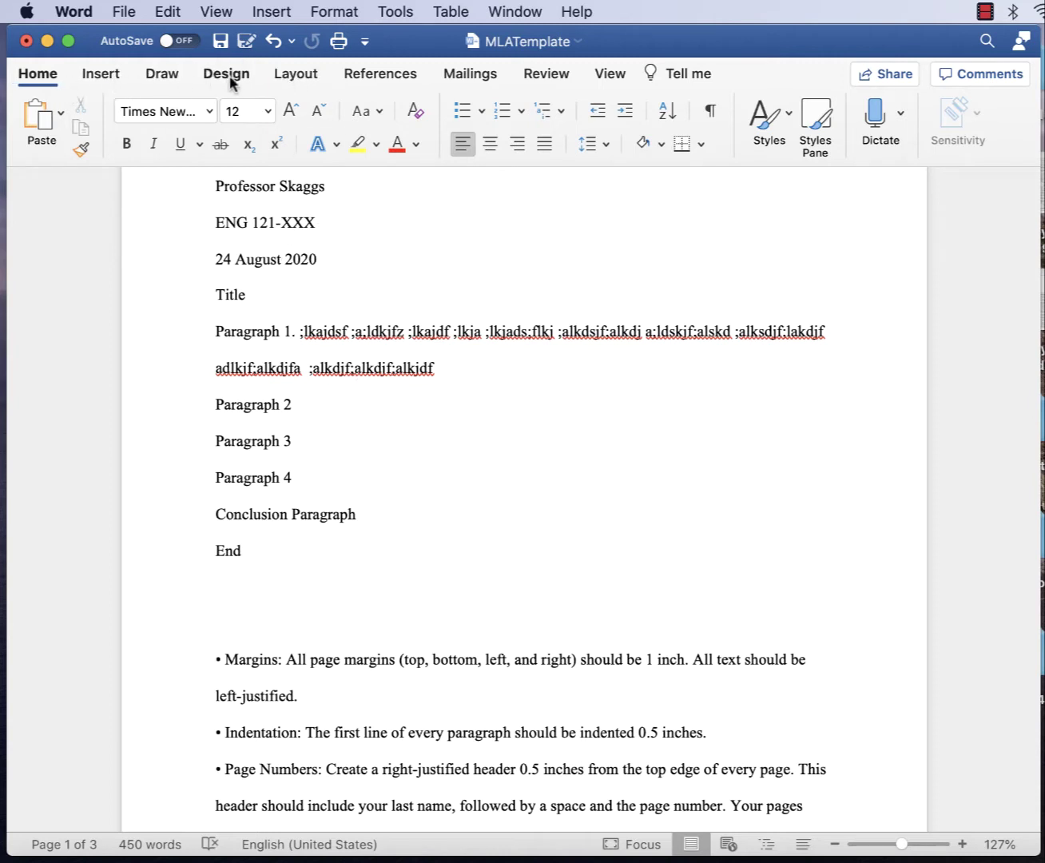
- Apply the Normal page margins, 1 inch on all four sides
left_click(295, 74)
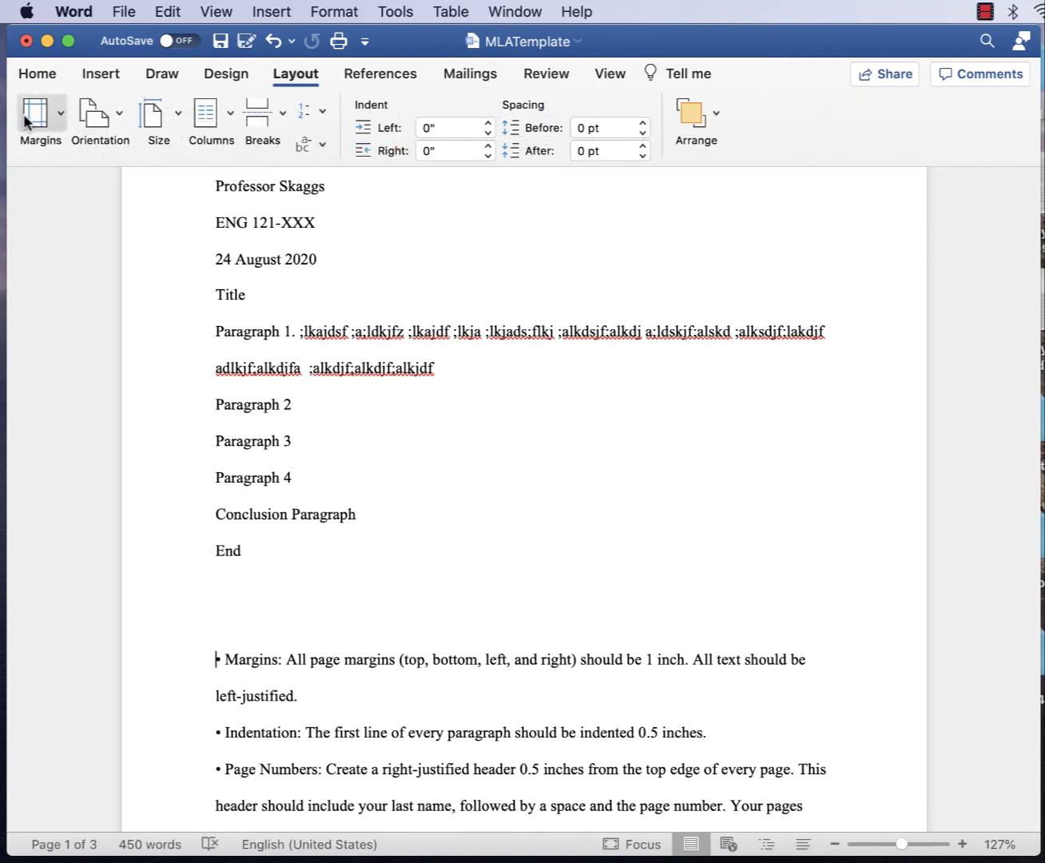
left_click(56, 111)
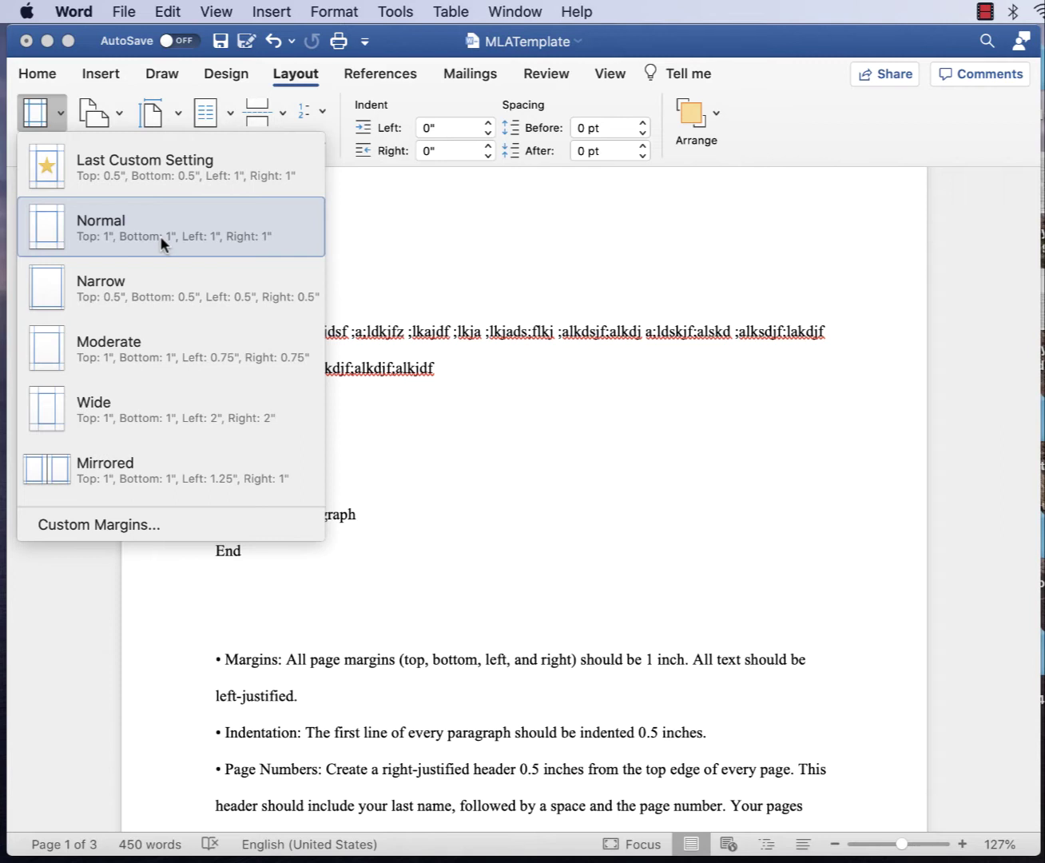
left_click(297, 238)
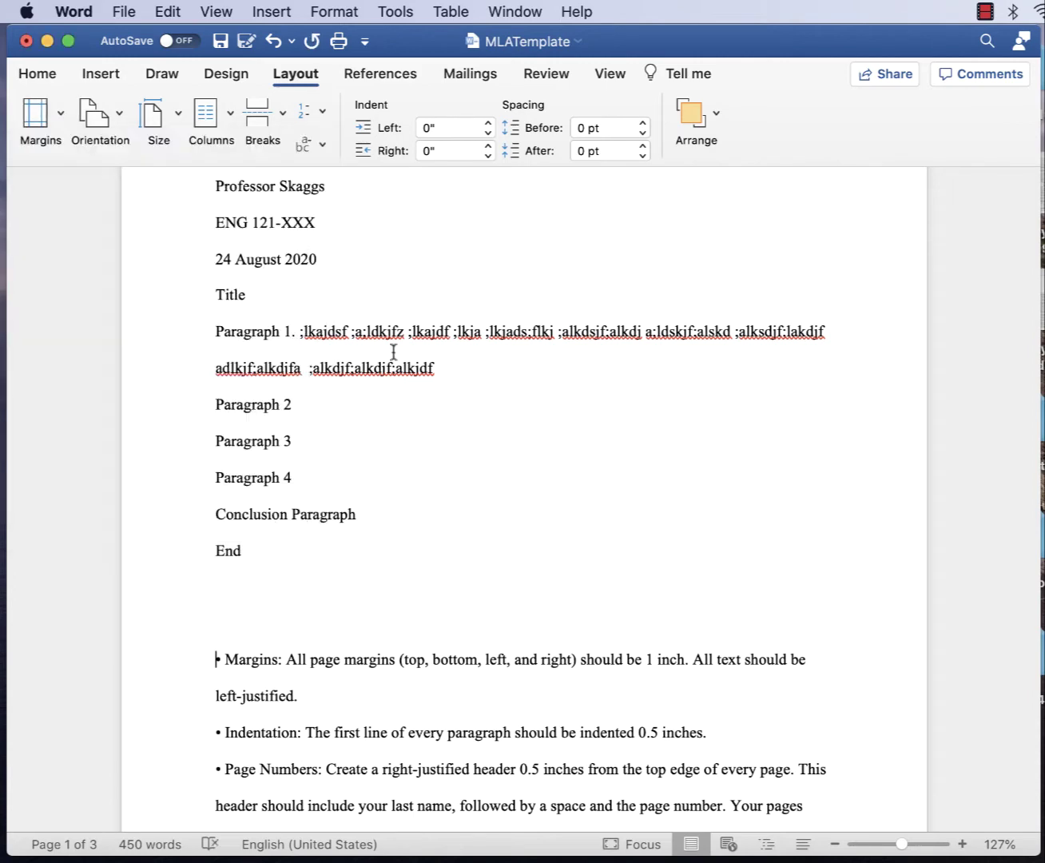
- Delete the Margins rule, including its sentence about left-justified text
left_click_drag(311, 693, 199, 668)
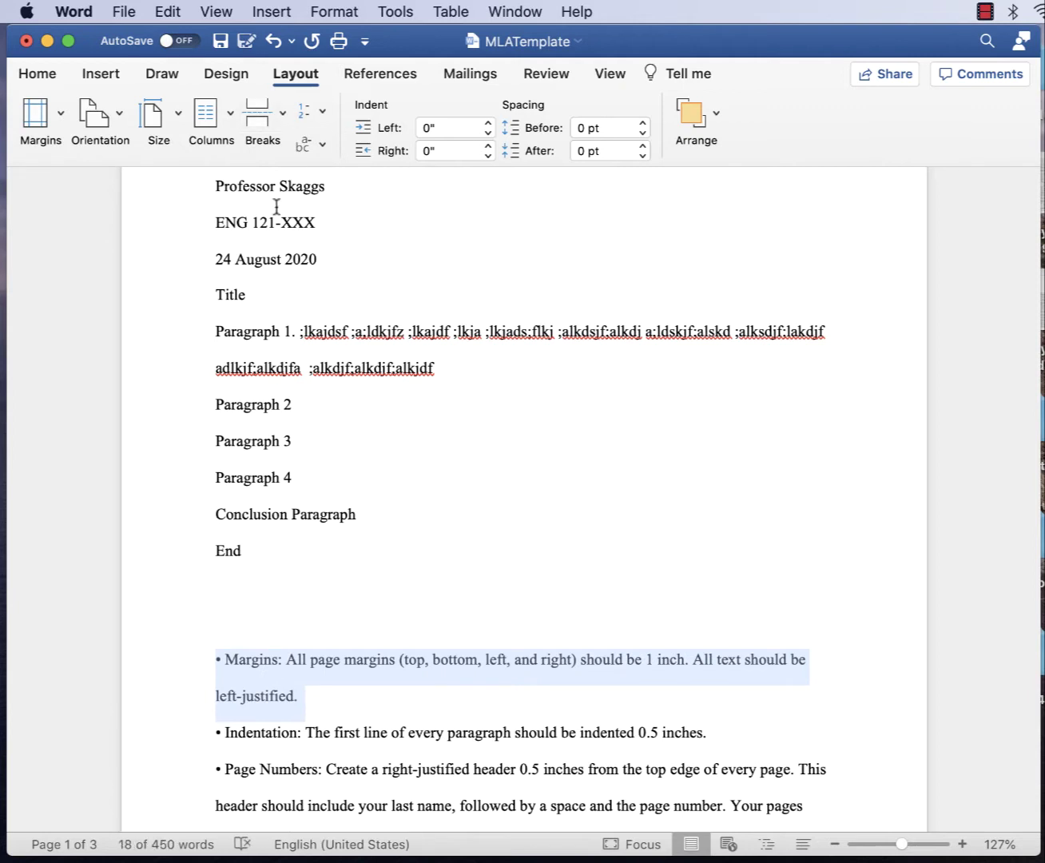
key("BackSpace")
scroll(367, 490, "up", 5)
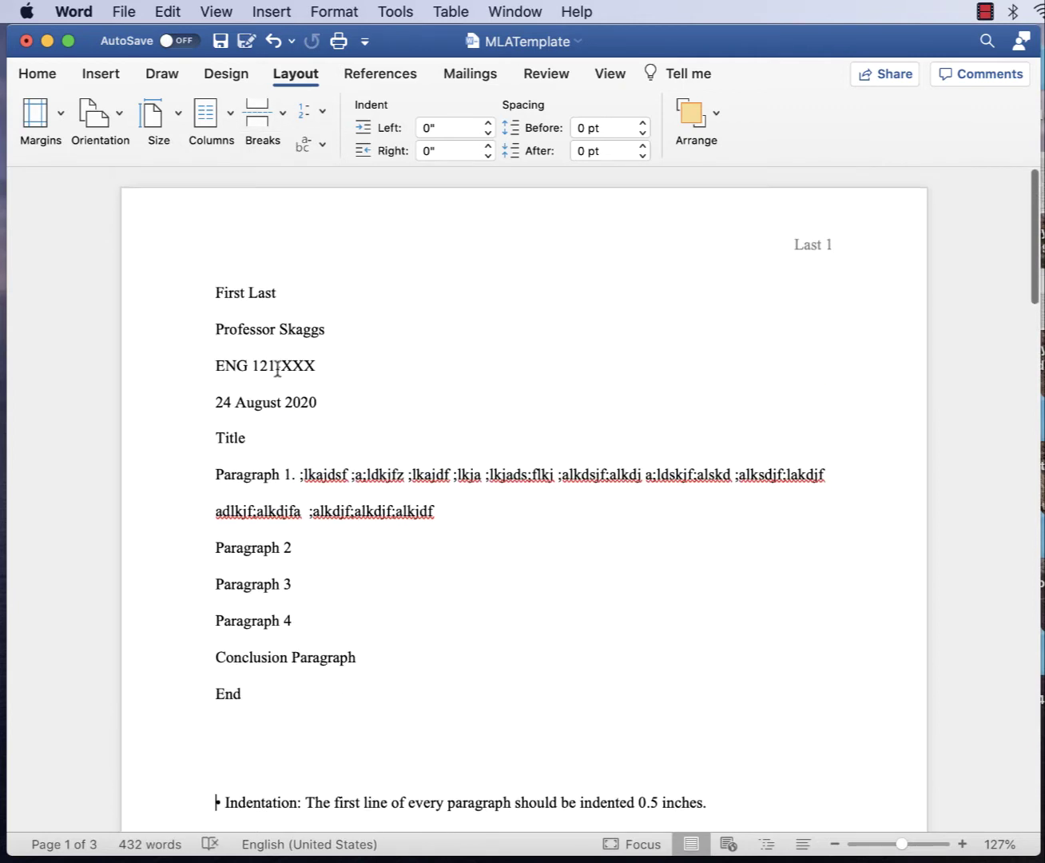
- Check the paragraph alignment and spacing settings of the text from the name line through End, without changing them
left_click_drag(218, 289, 234, 339)
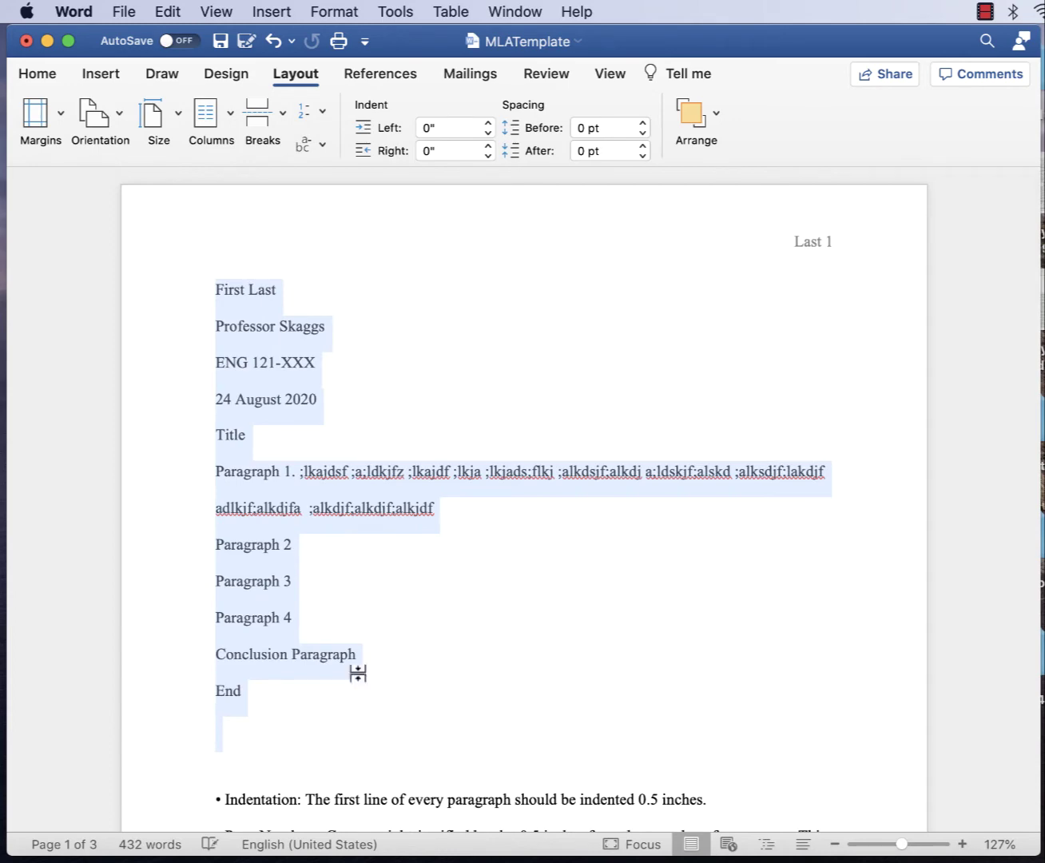
left_click(336, 12)
left_click(352, 76)
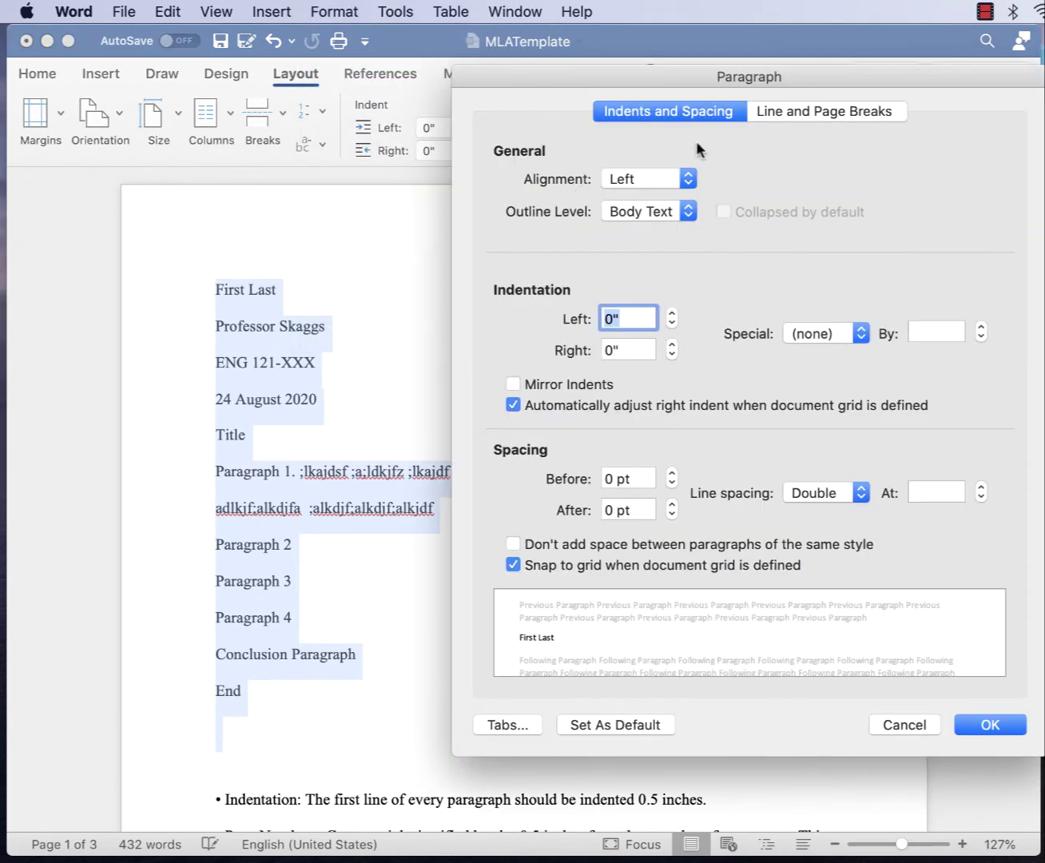
left_click(903, 721)
left_click(636, 617)
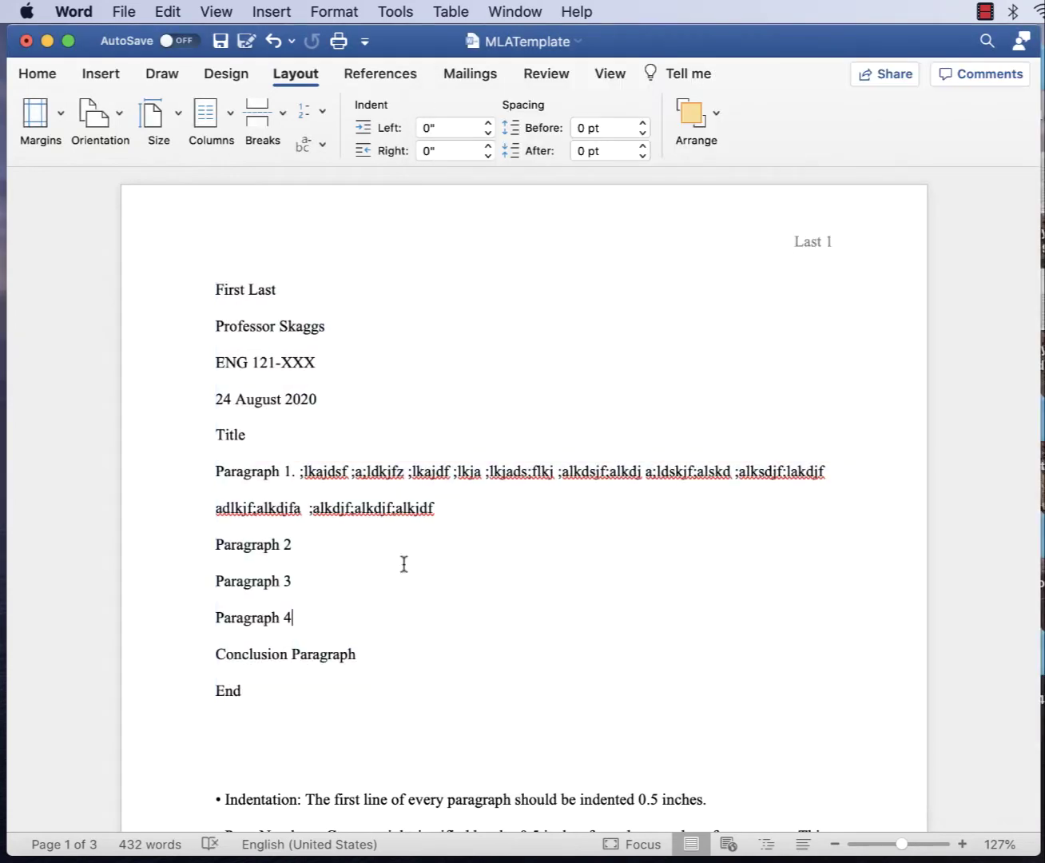
scroll(354, 553, "down", 5)
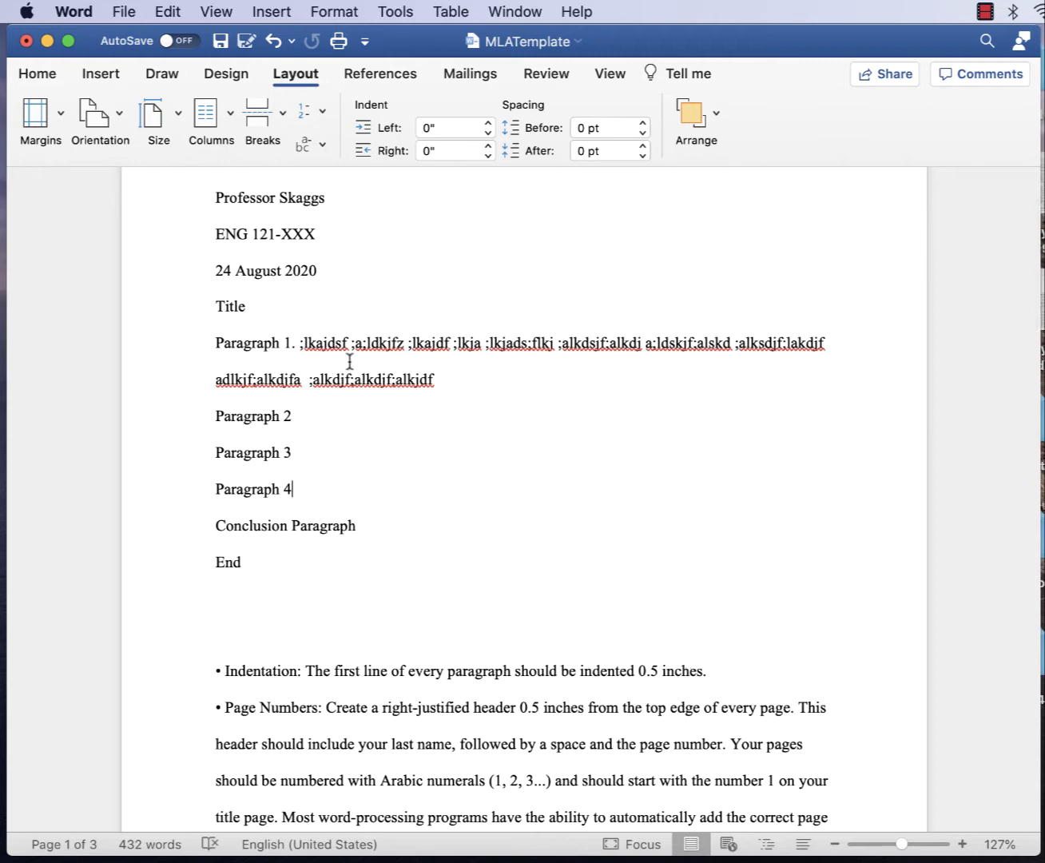
scroll(350, 362, "up", 3)
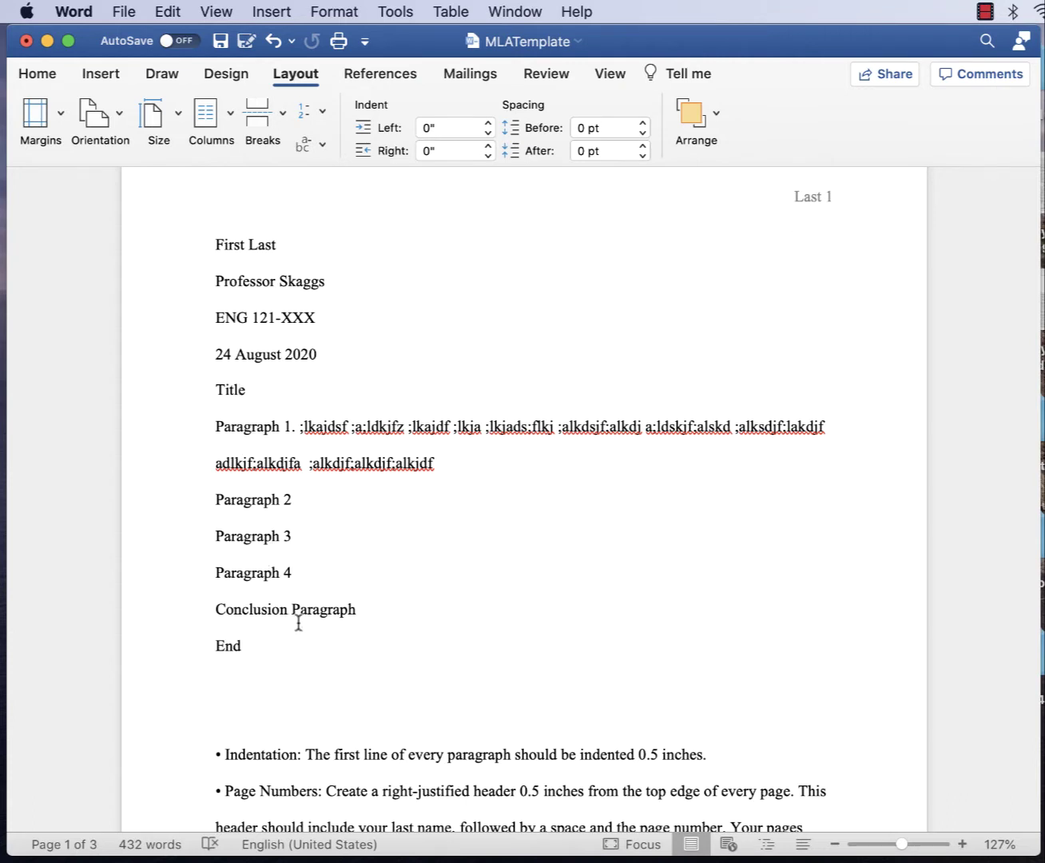
scroll(471, 696, "down", 3)
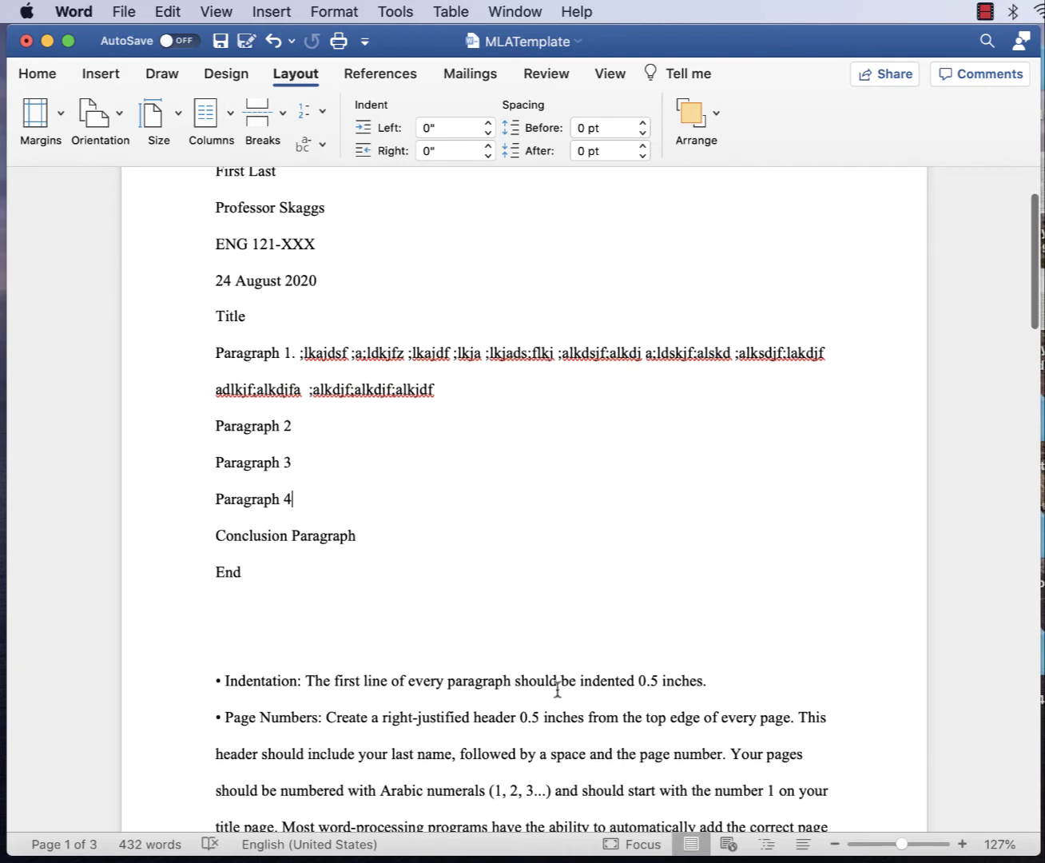
left_click_drag(721, 682, 154, 719)
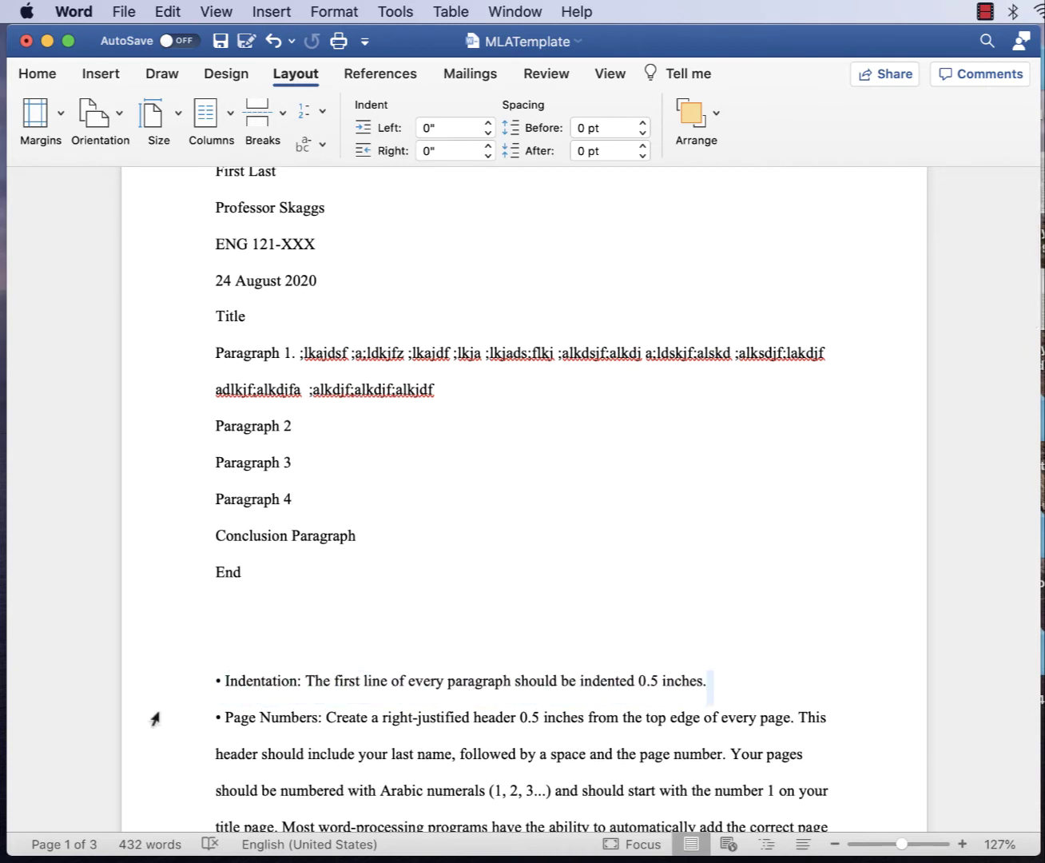
left_click(734, 679)
left_click_drag(730, 683, 223, 673)
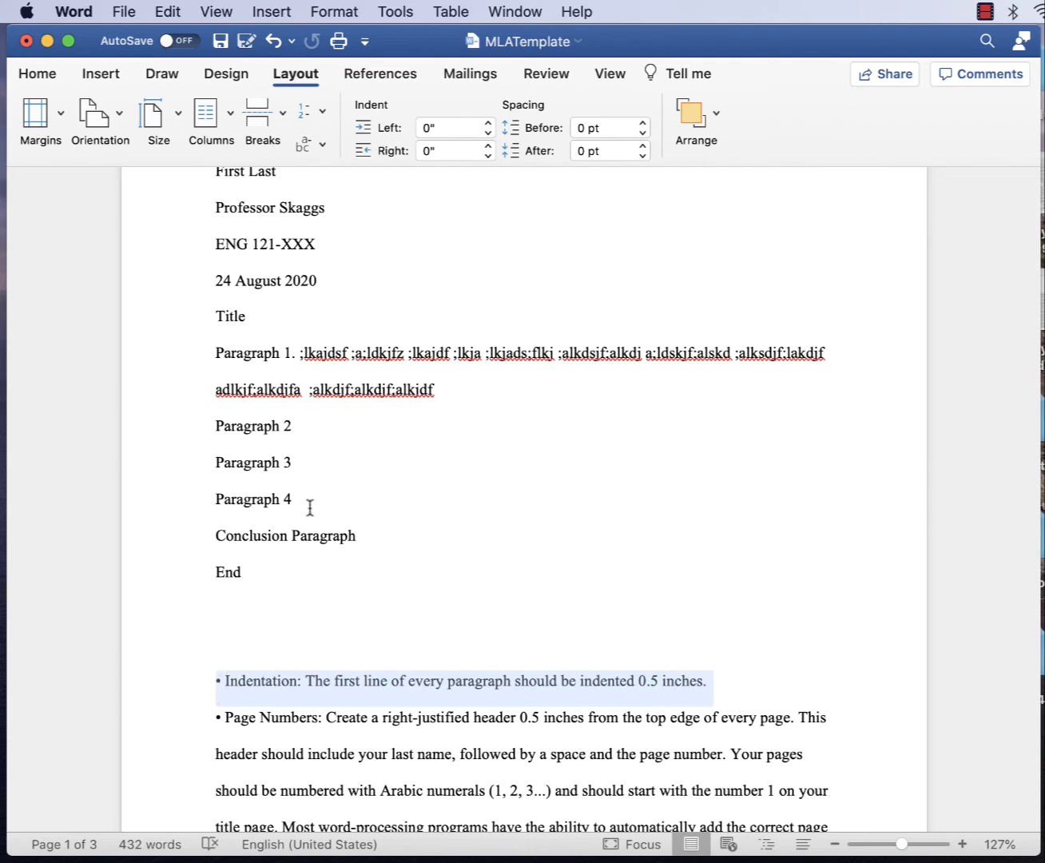
- Apply a 0.5" first-line indent to the text from Paragraph 1 through End
left_click(250, 572)
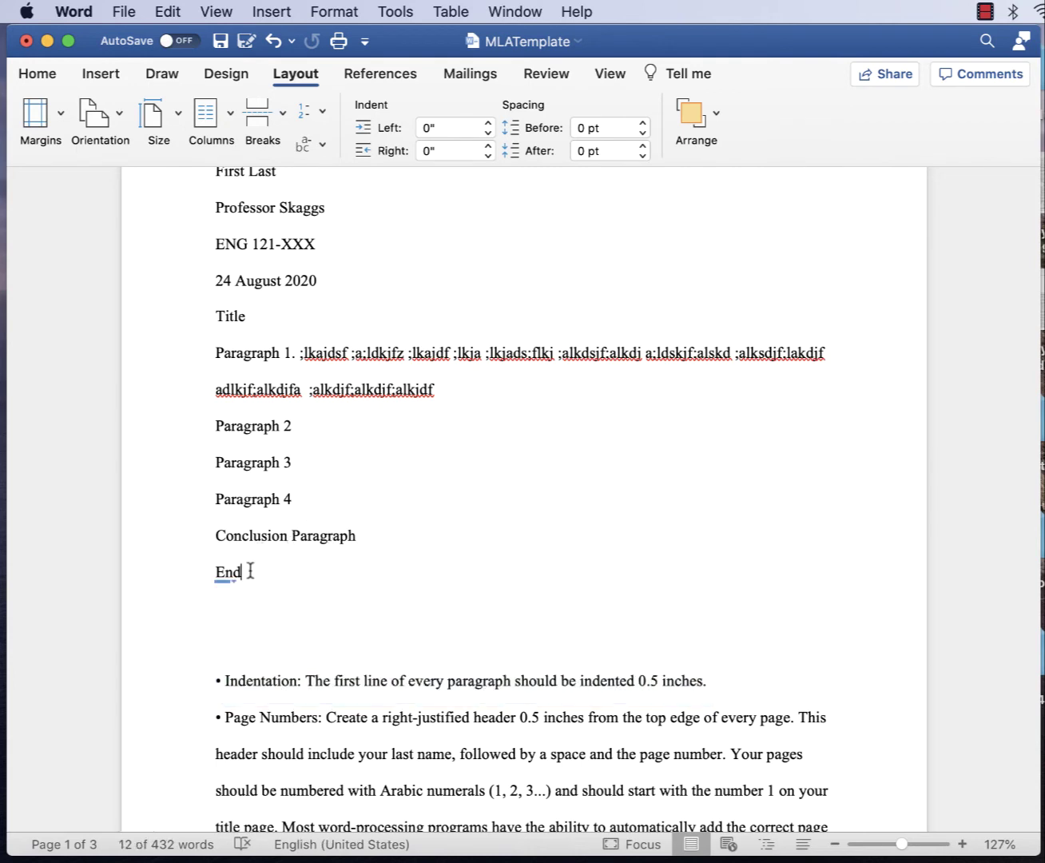
left_click_drag(250, 570, 199, 382)
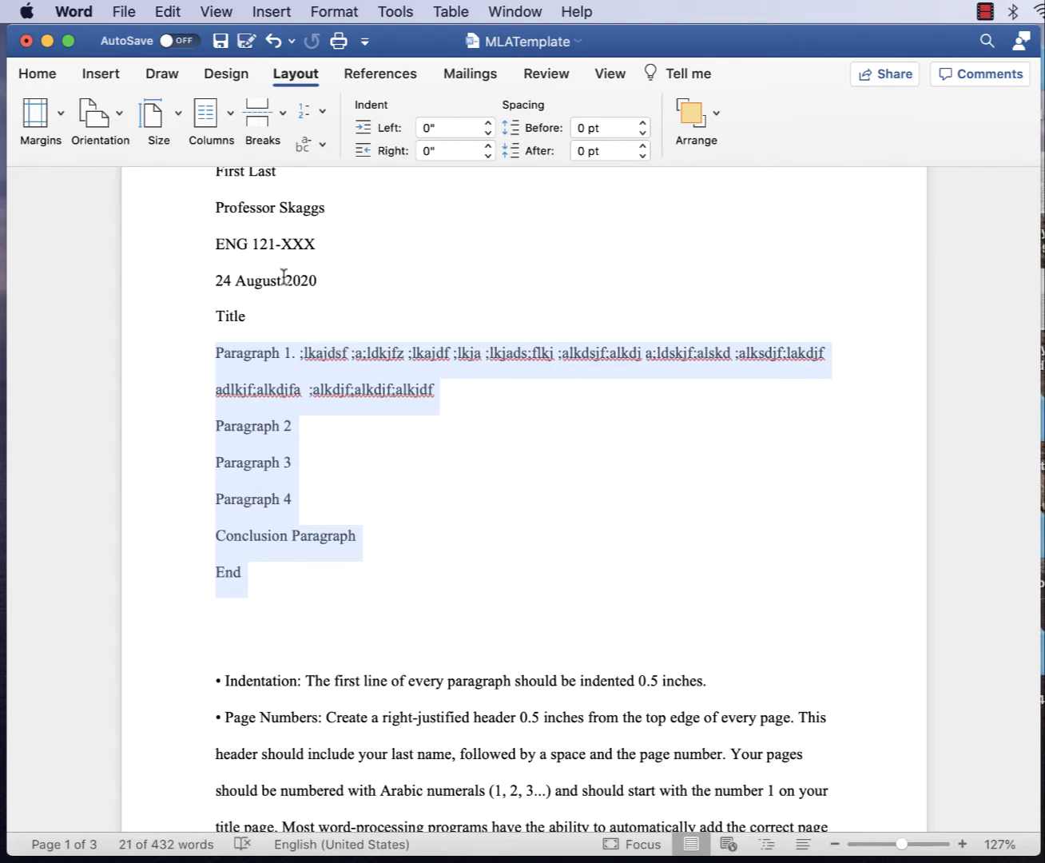
scroll(249, 184, "up", 2)
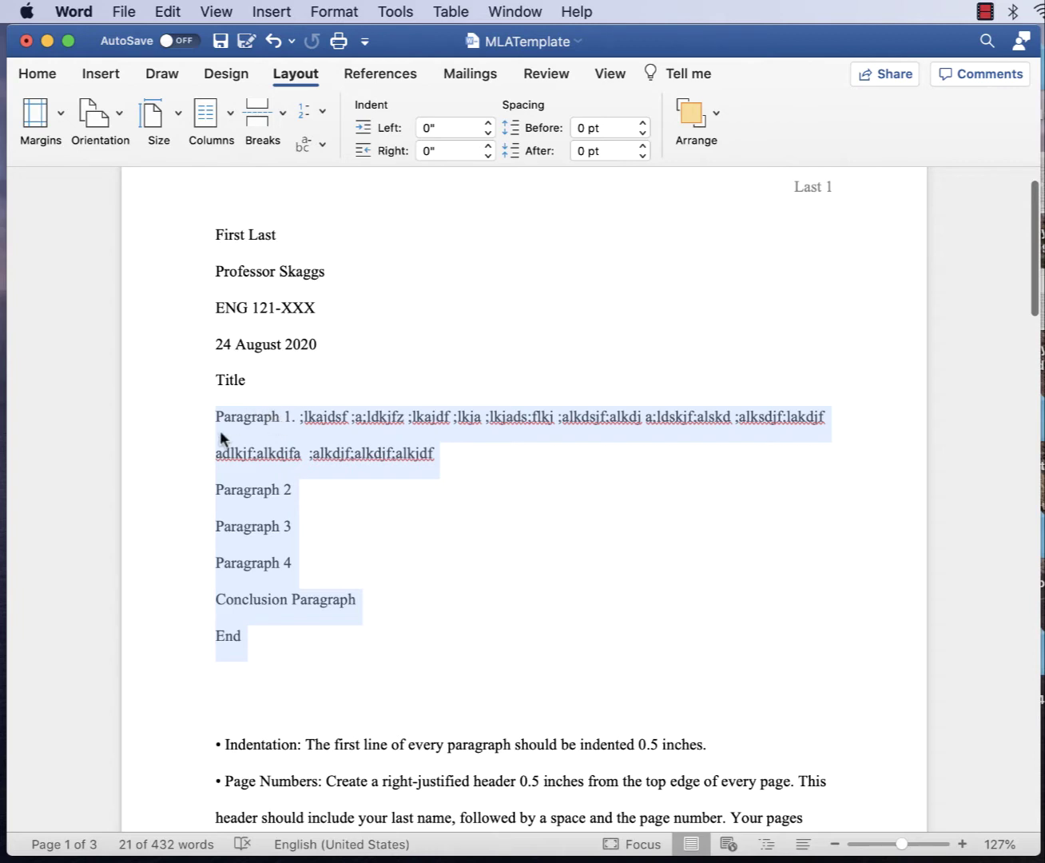
mouse_move(236, 653)
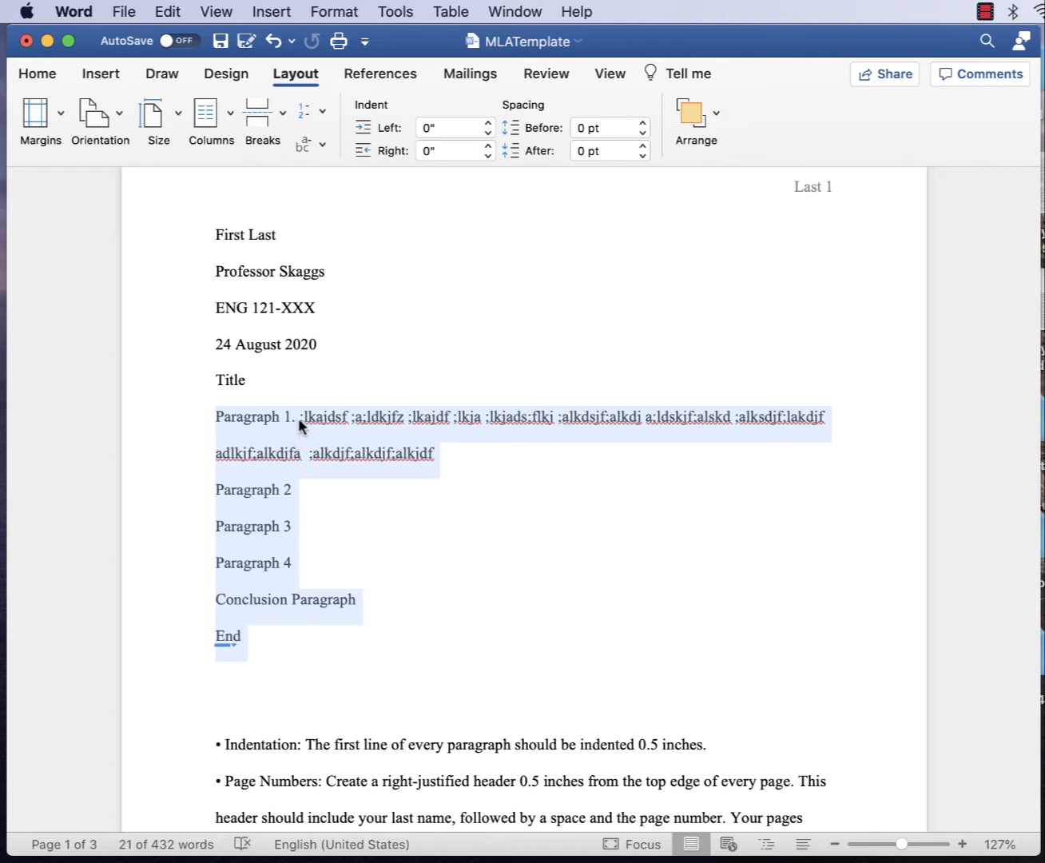
left_click(38, 74)
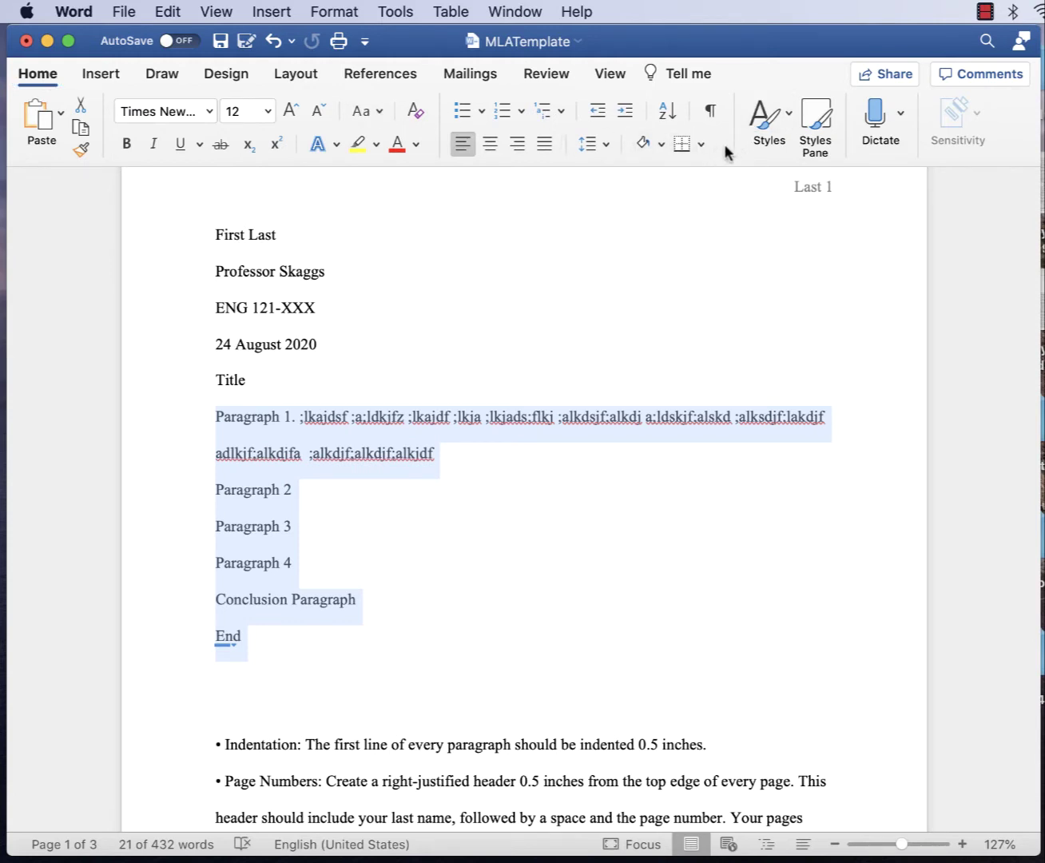
left_click(335, 12)
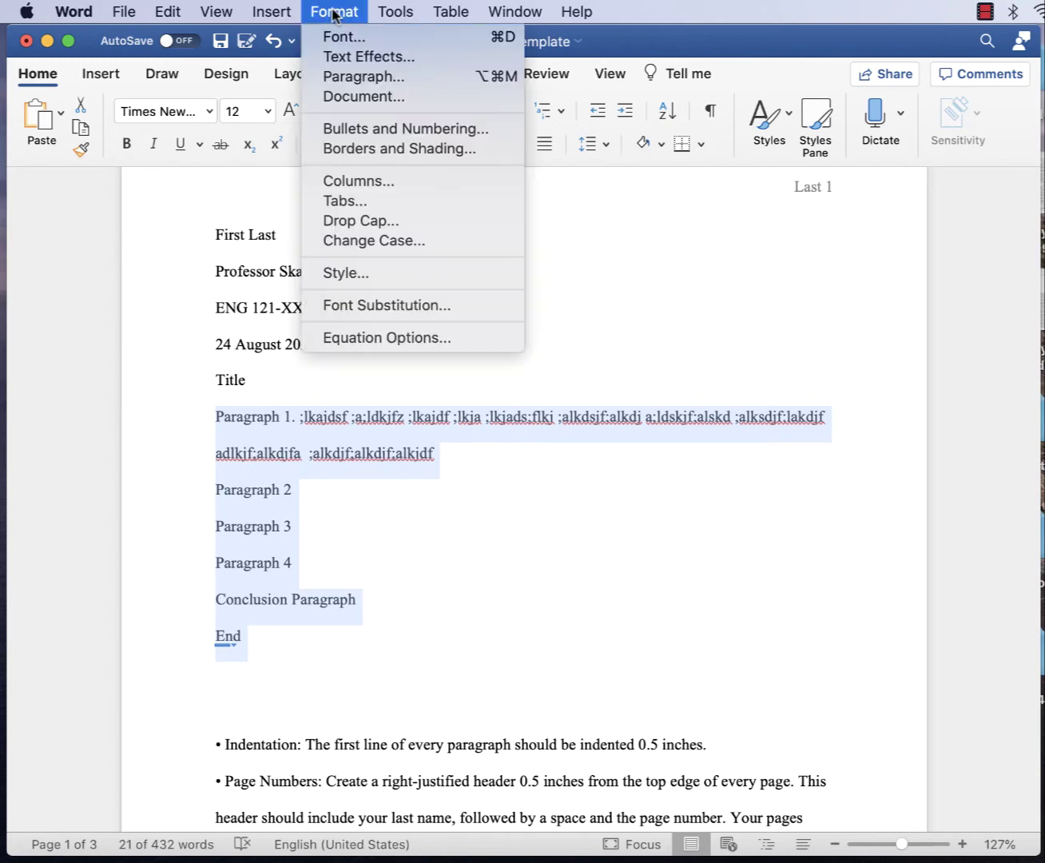
left_click(348, 77)
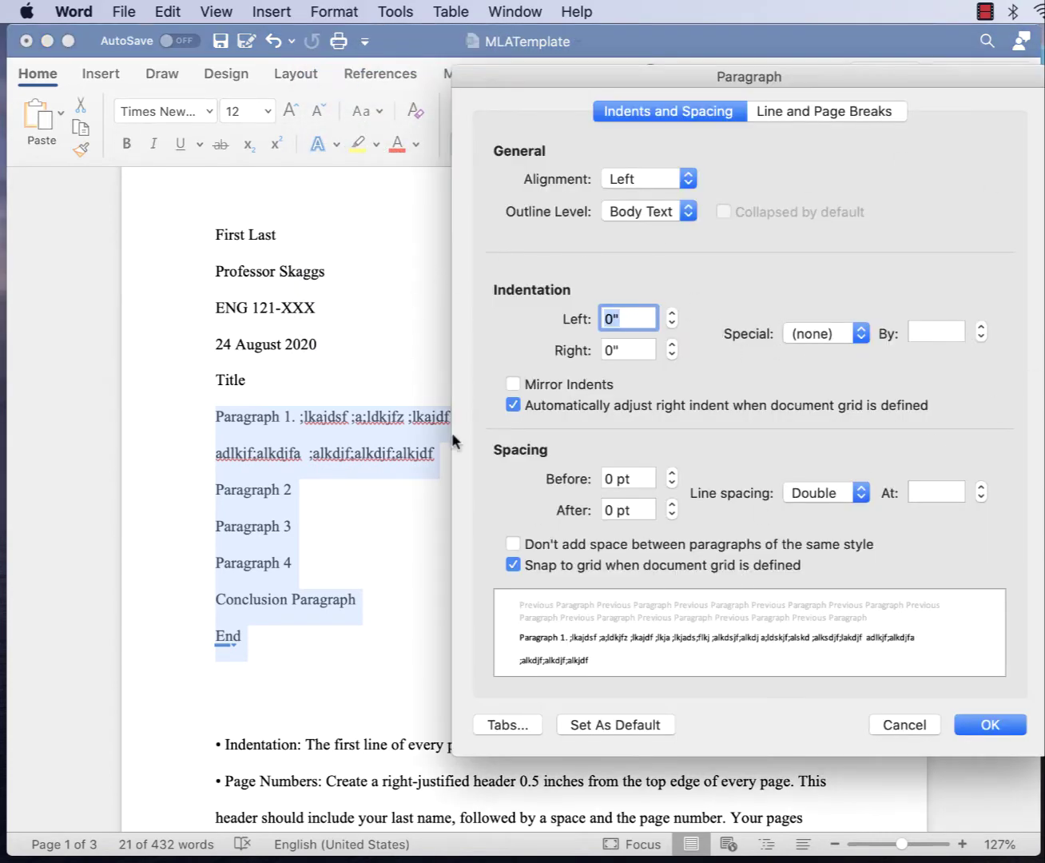
left_click(824, 342)
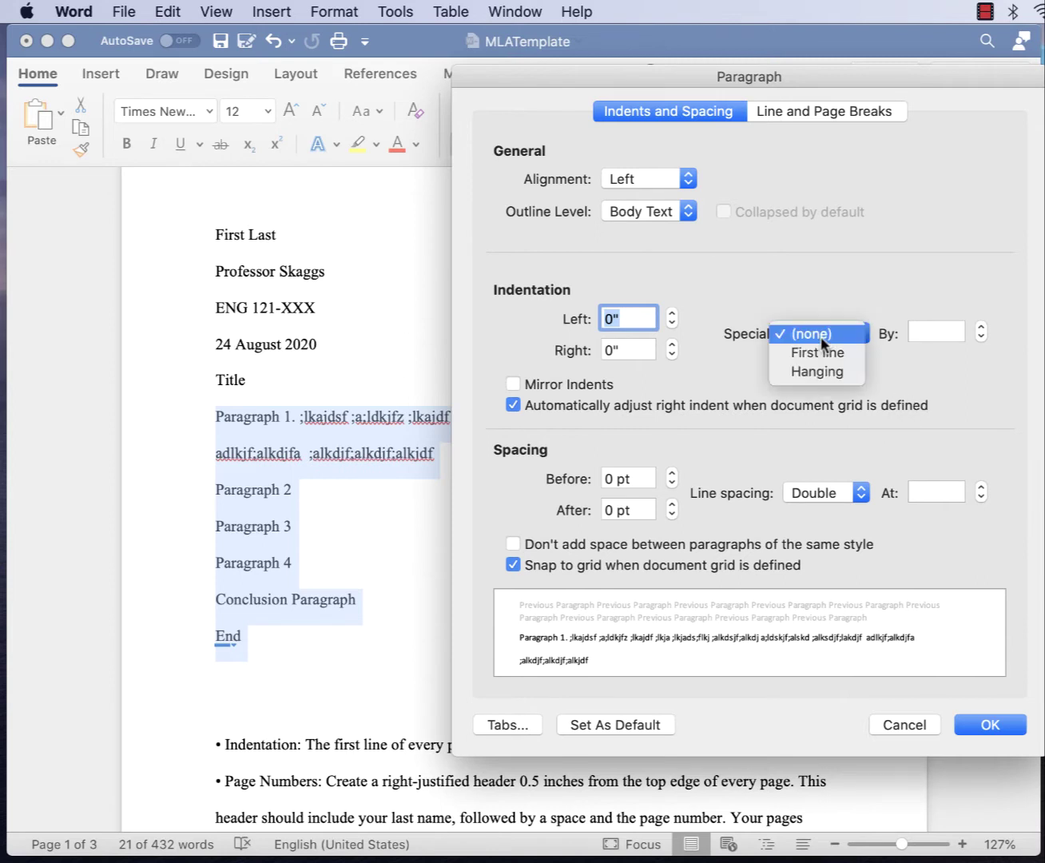
left_click(822, 351)
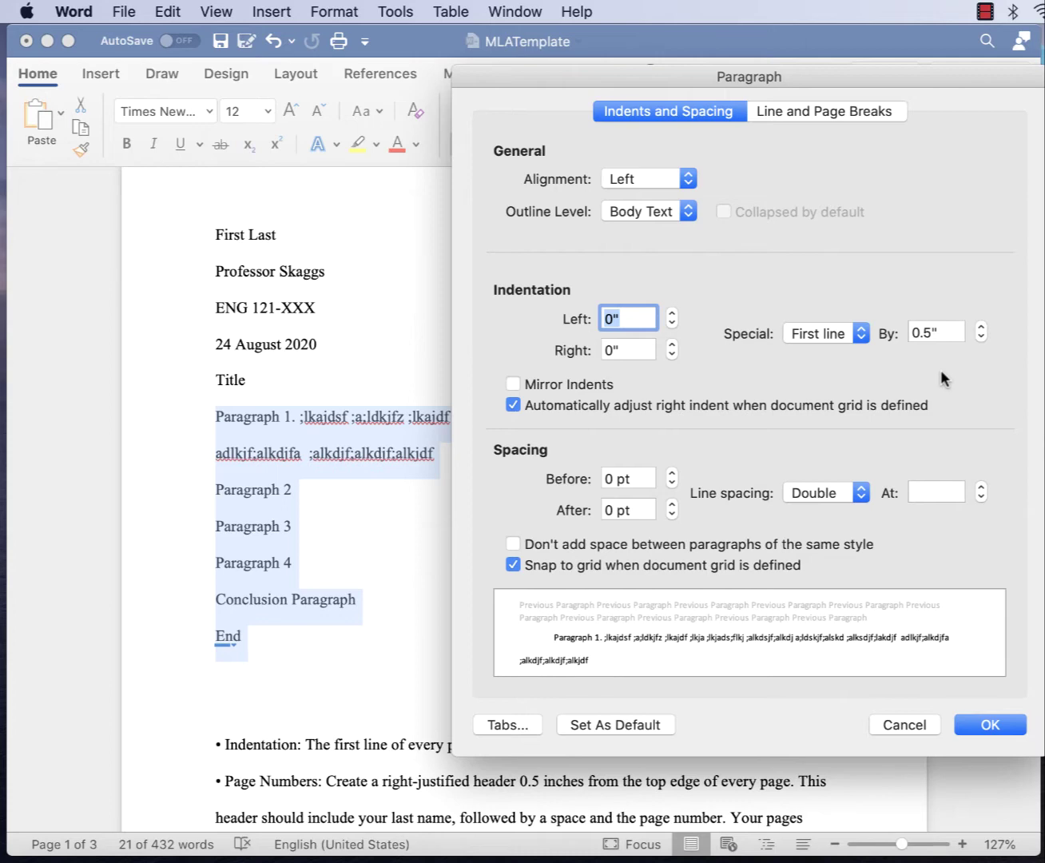
left_click(989, 723)
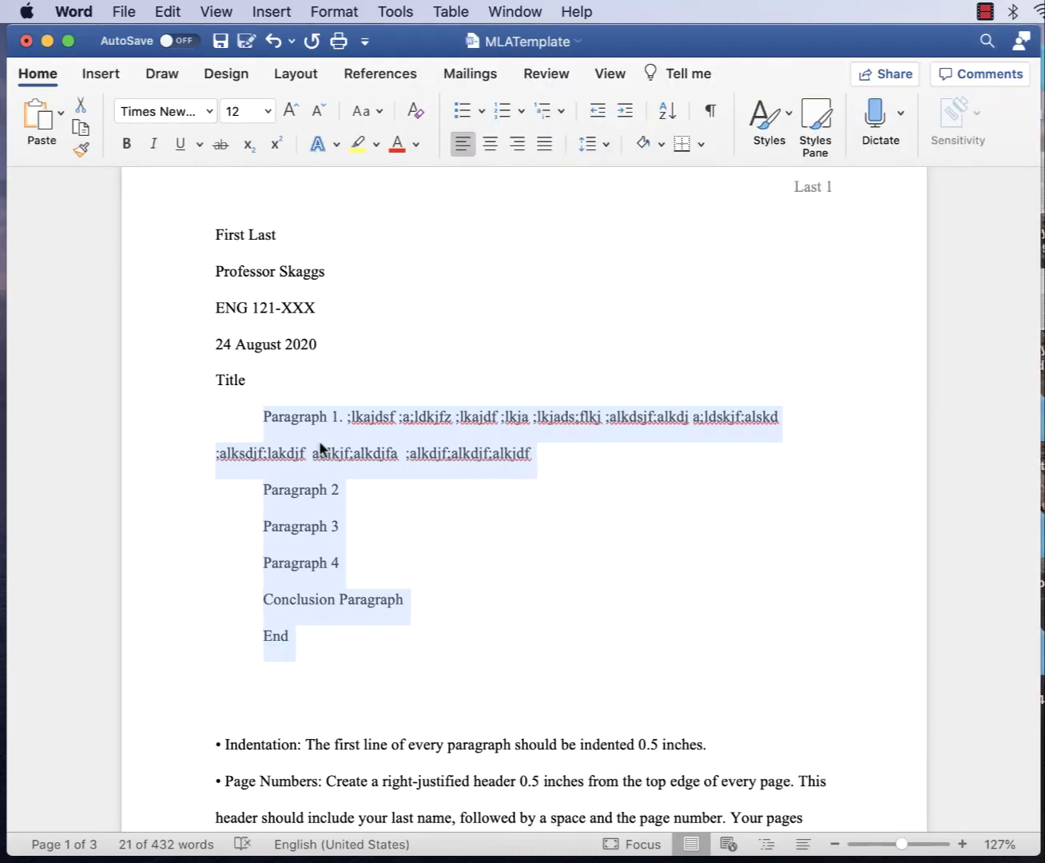
left_click(332, 431)
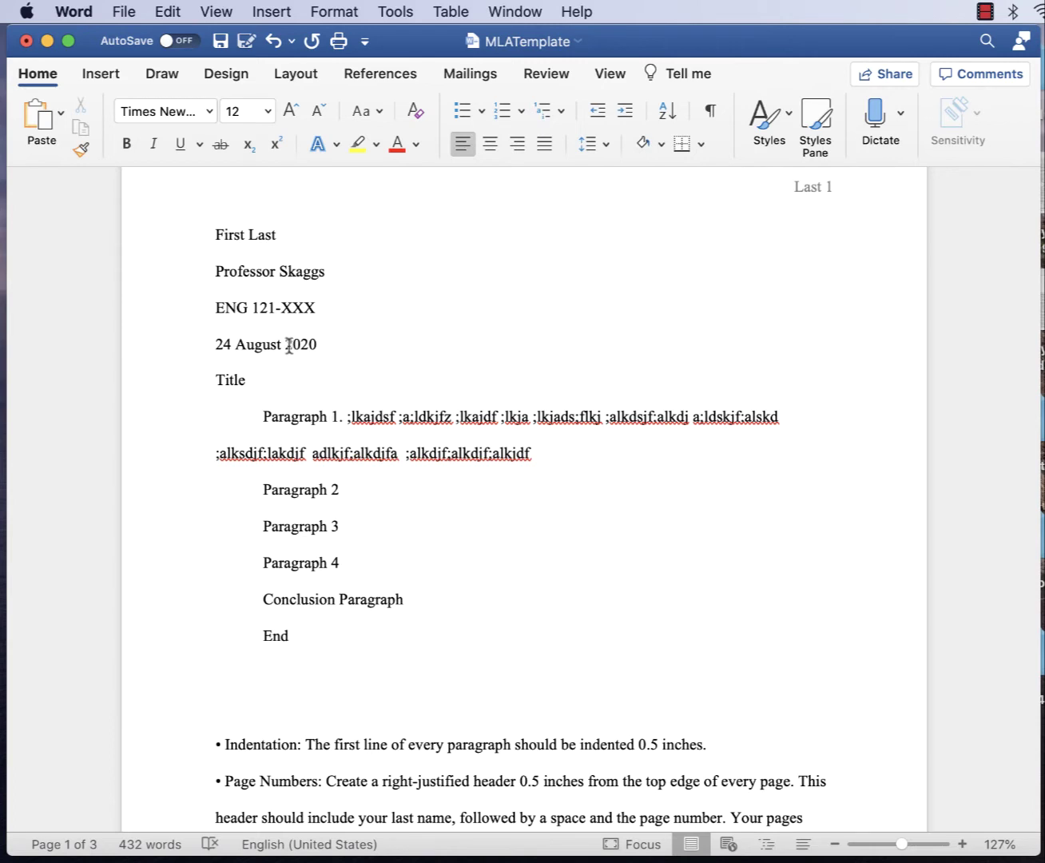
- Delete the Indentation rule and its leftover bullet line from the list of formatting rules
scroll(331, 360, "down", 2)
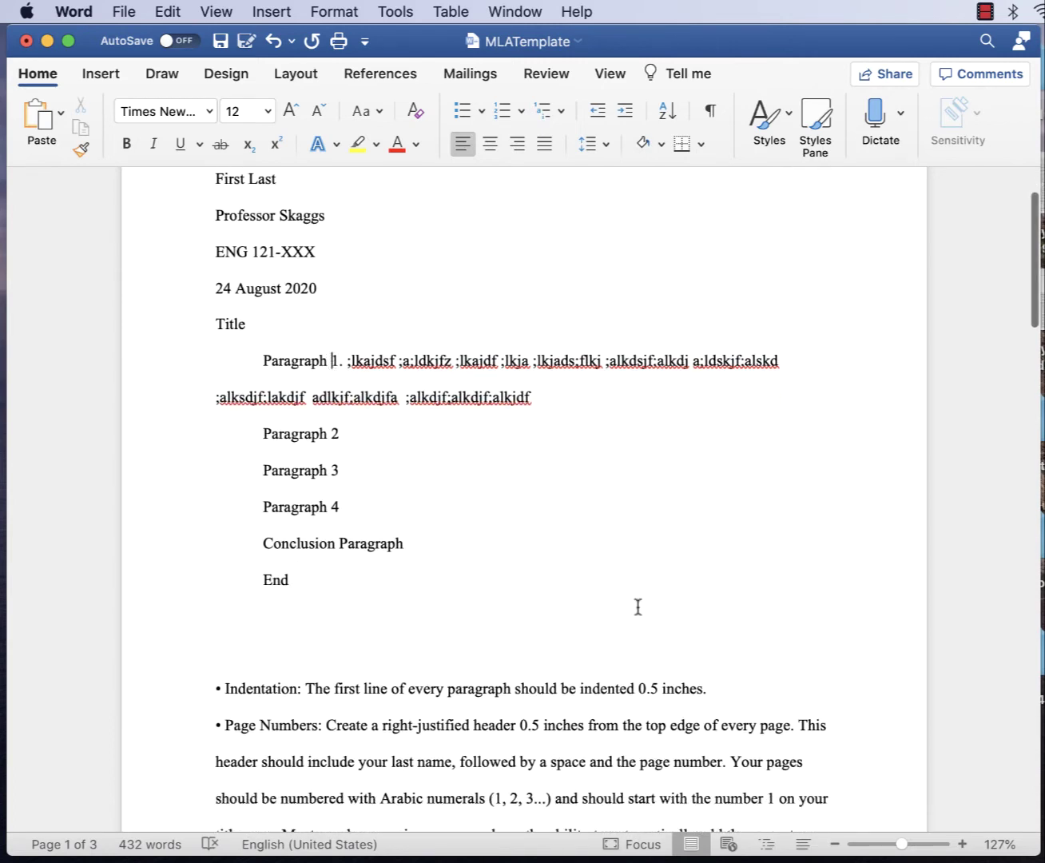
triple_click(298, 690)
key("BackSpace")
key("BackSpace")
key("BackSpace")
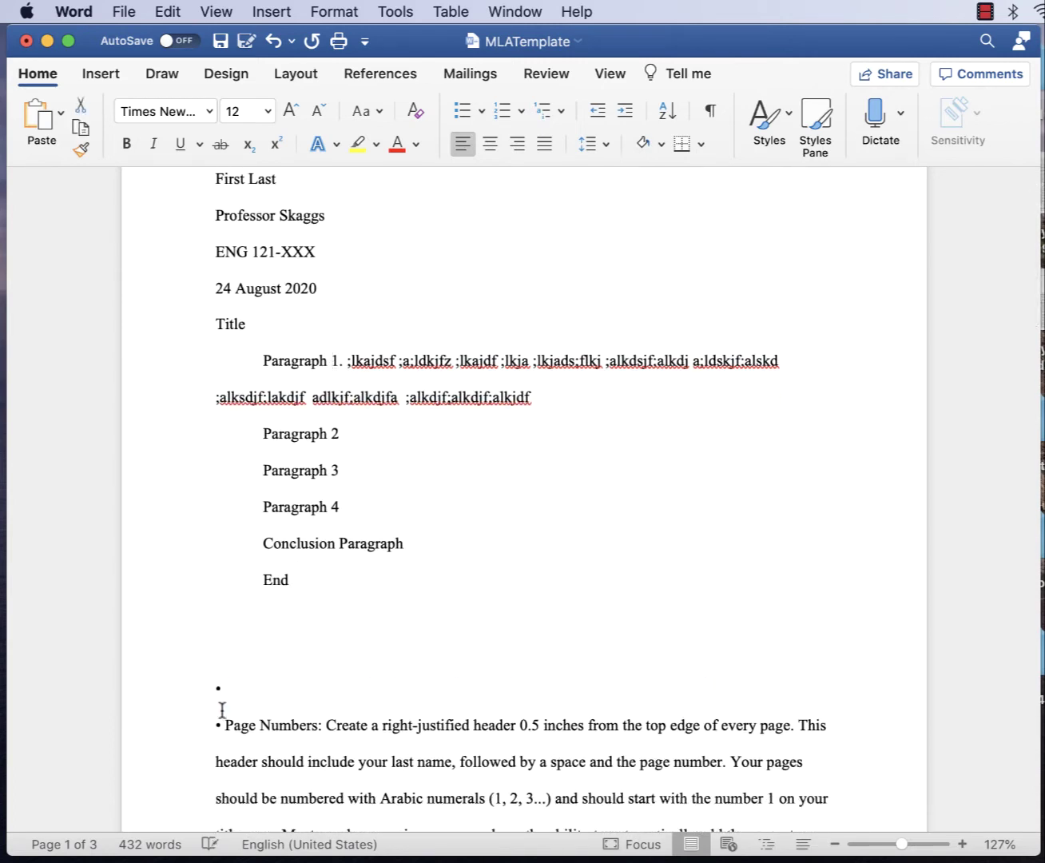
key("BackSpace")
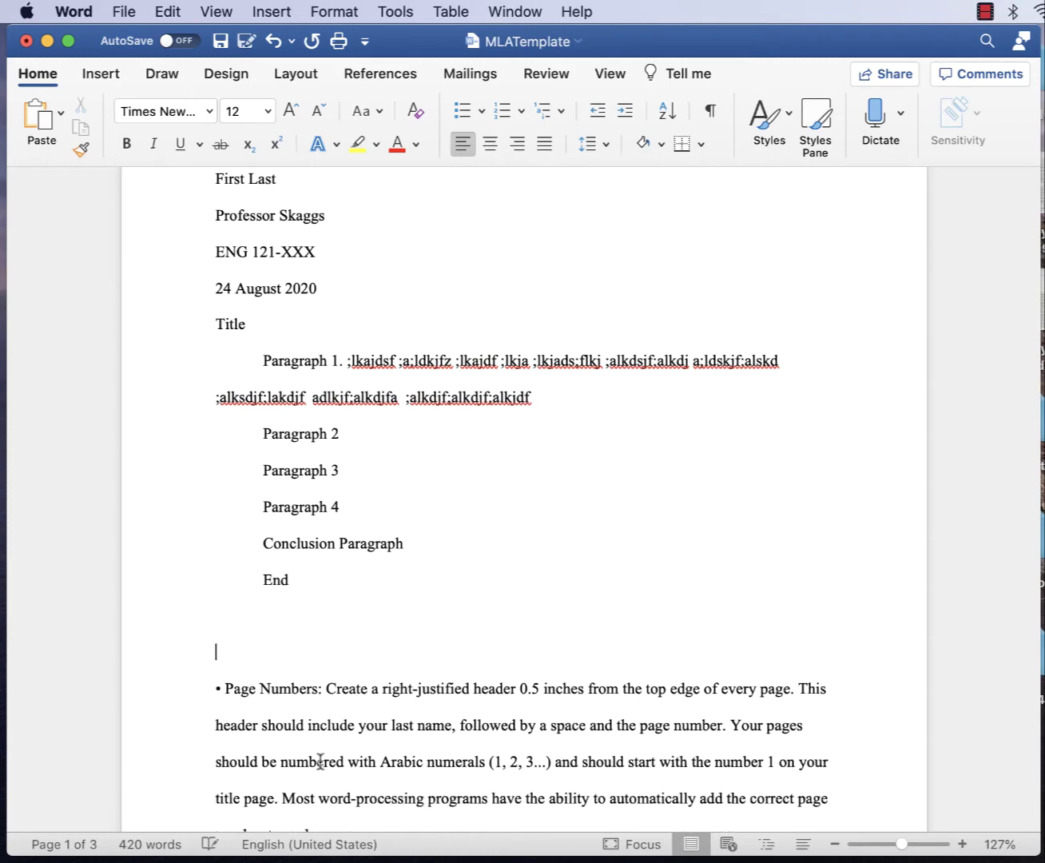
- Join the broken line "so you don't have to do this by hand." to the preceding text of the Page Numbers rule
scroll(594, 717, "down", 2)
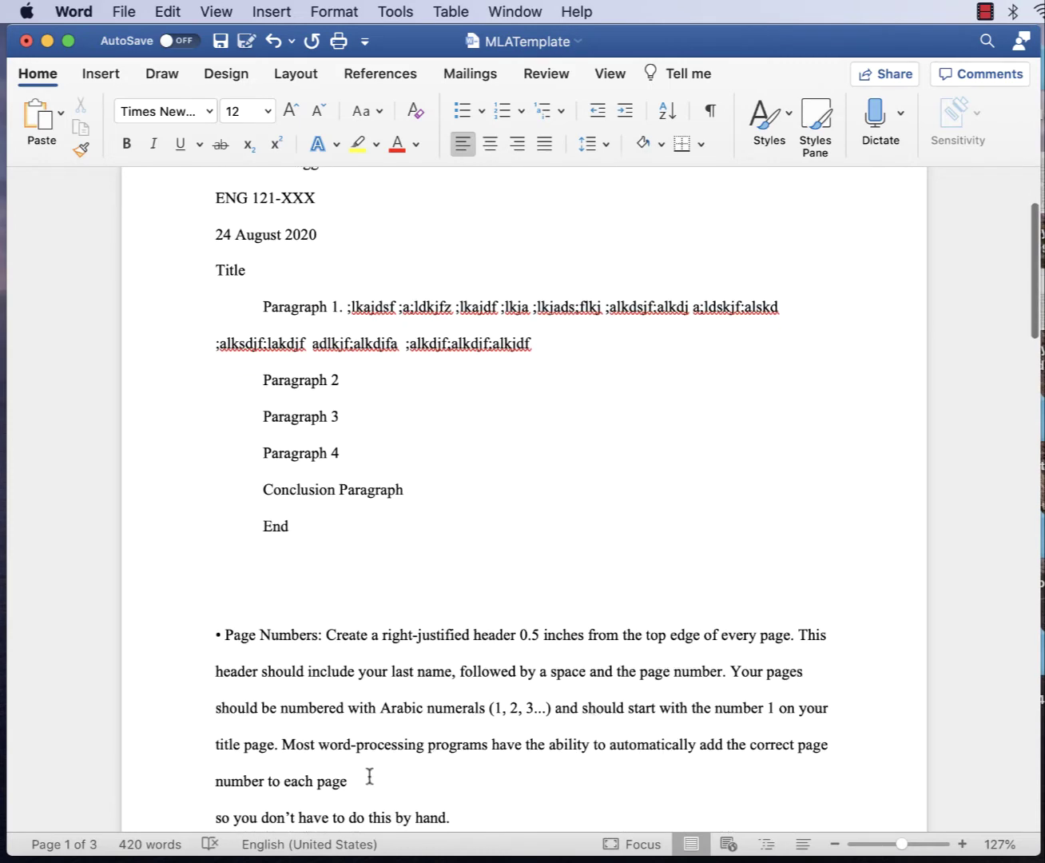
scroll(369, 758, "down", 1)
left_click(212, 809)
key("BackSpace")
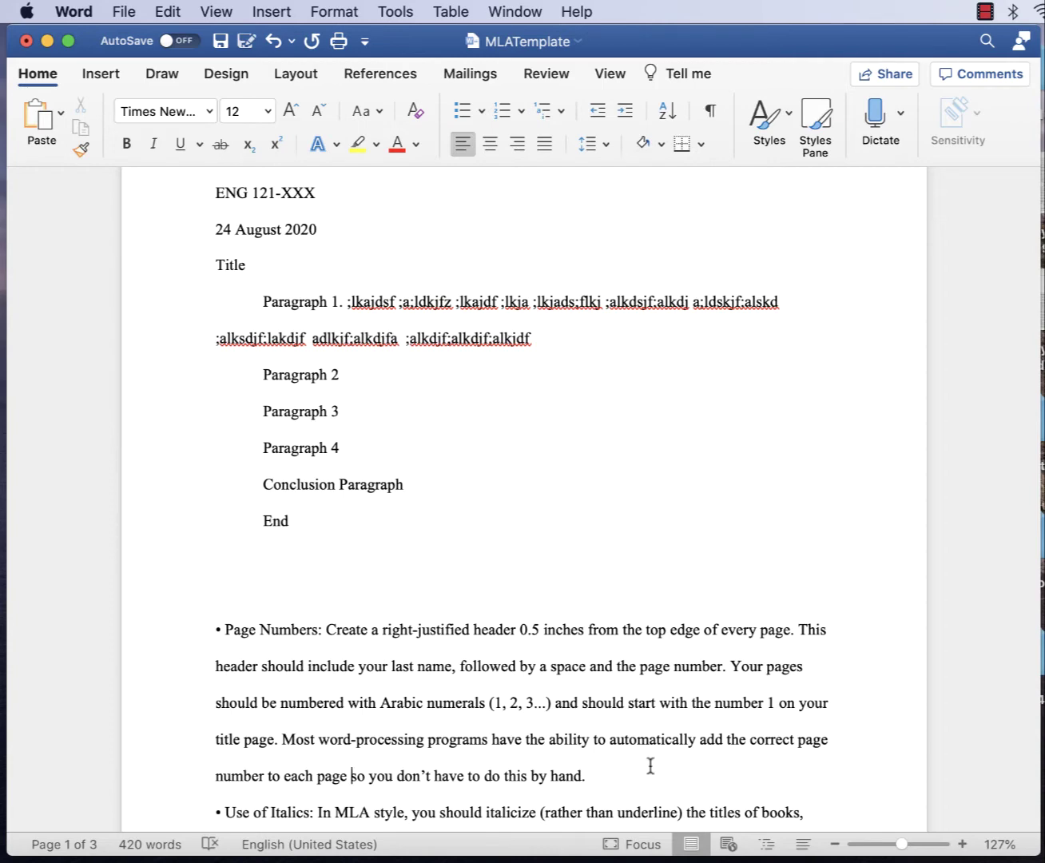
scroll(647, 772, "up", 5)
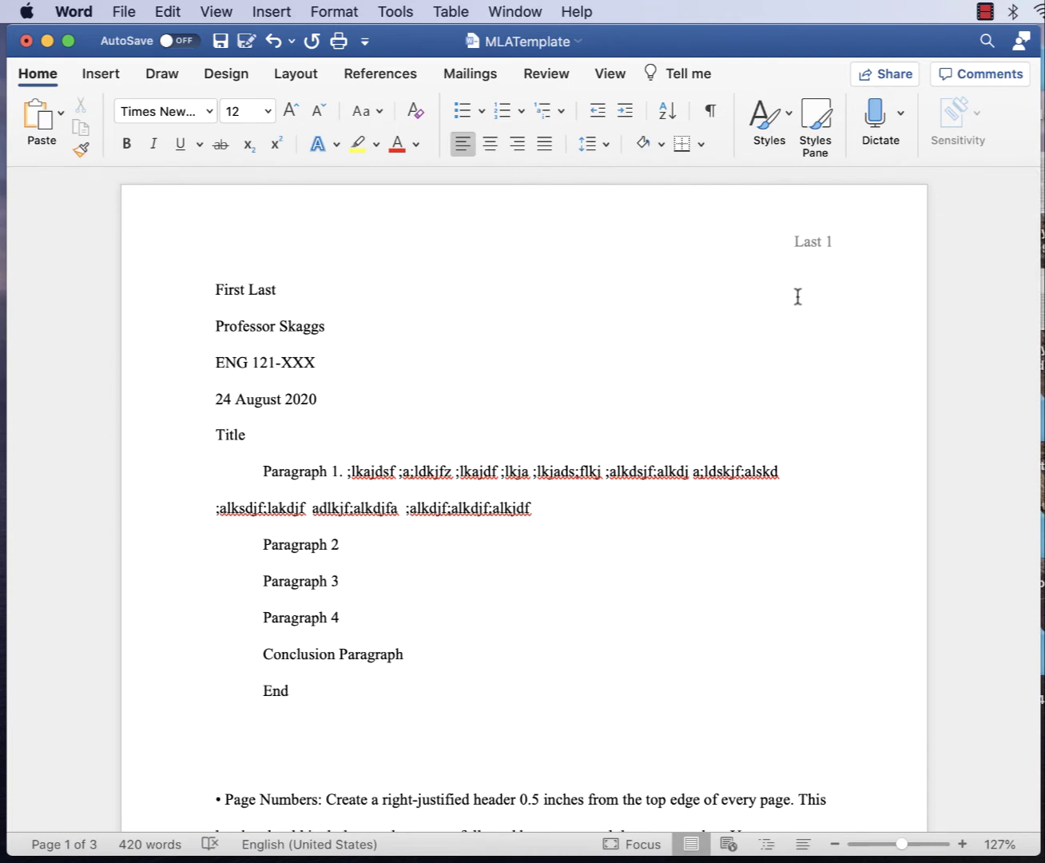
double_click(693, 220)
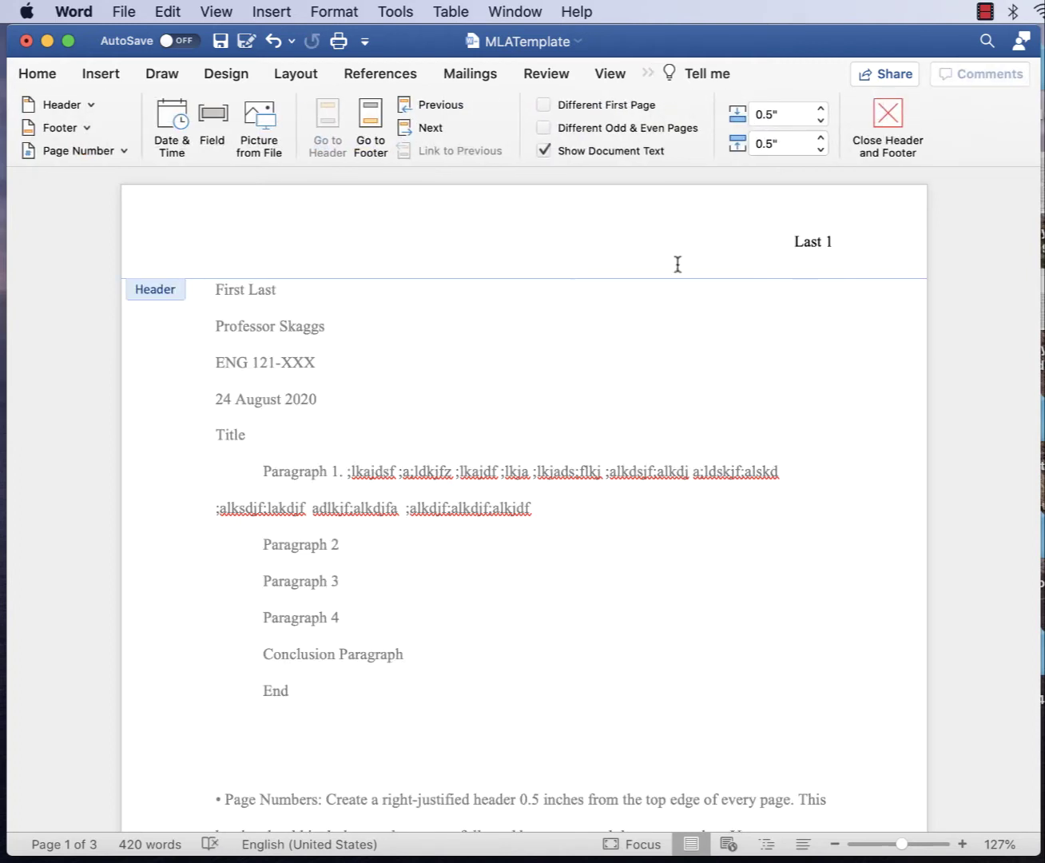
left_click(884, 121)
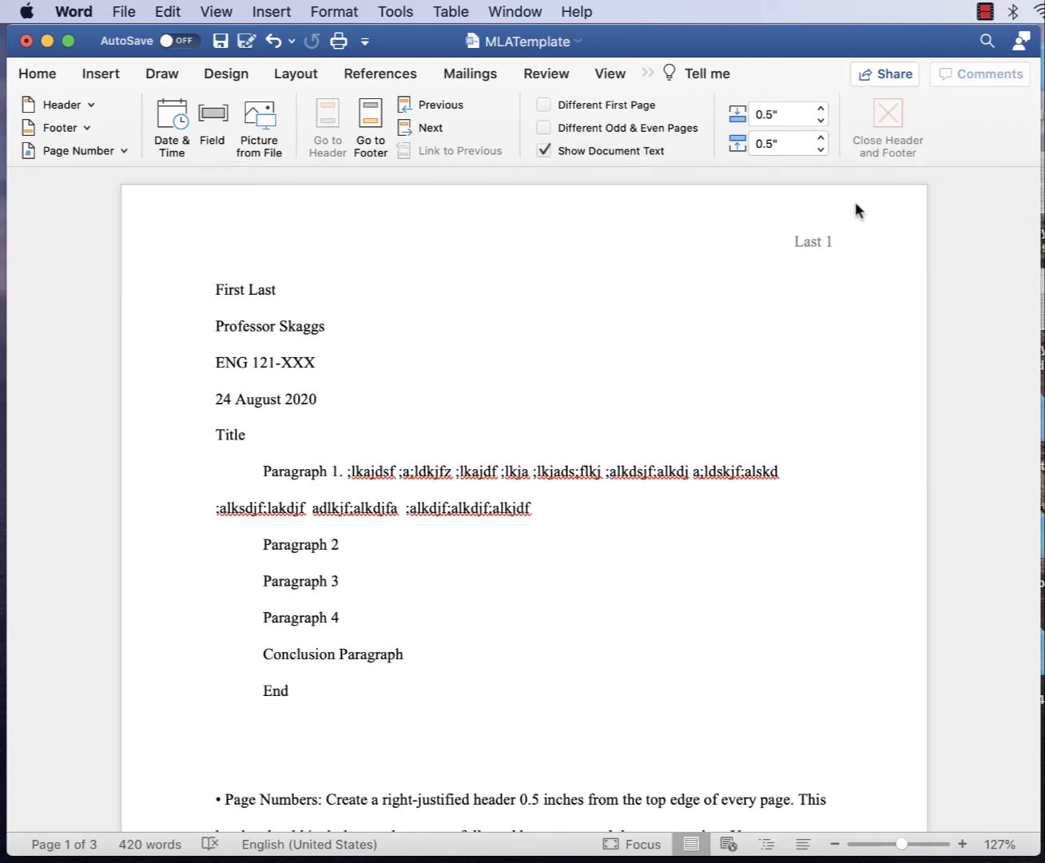
double_click(671, 242)
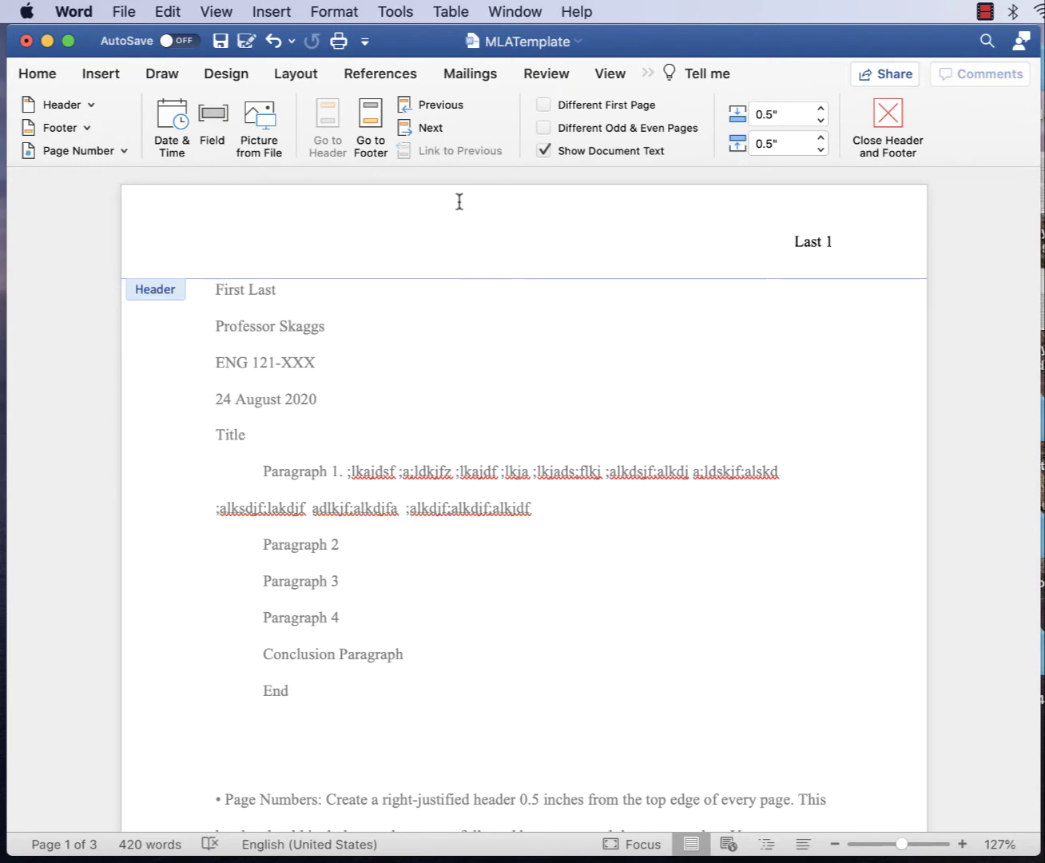
double_click(623, 344)
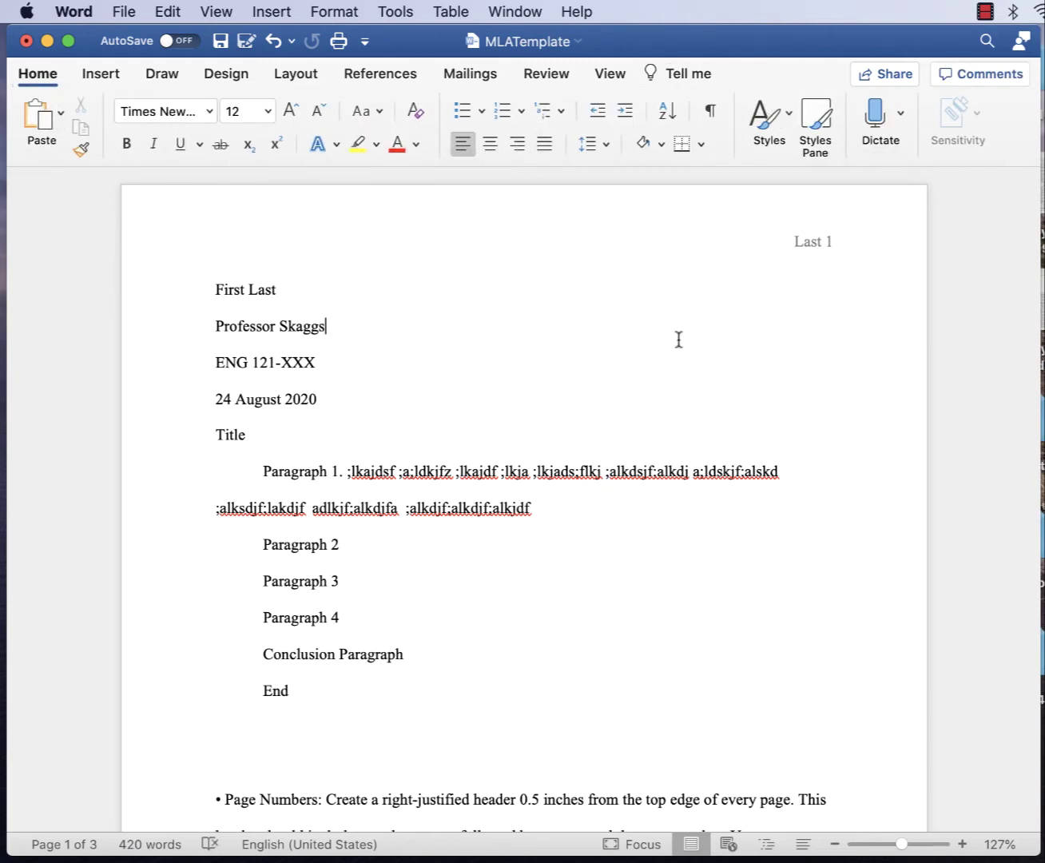
- Open the first page's header for editing and delete its existing text and page number
double_click(672, 243)
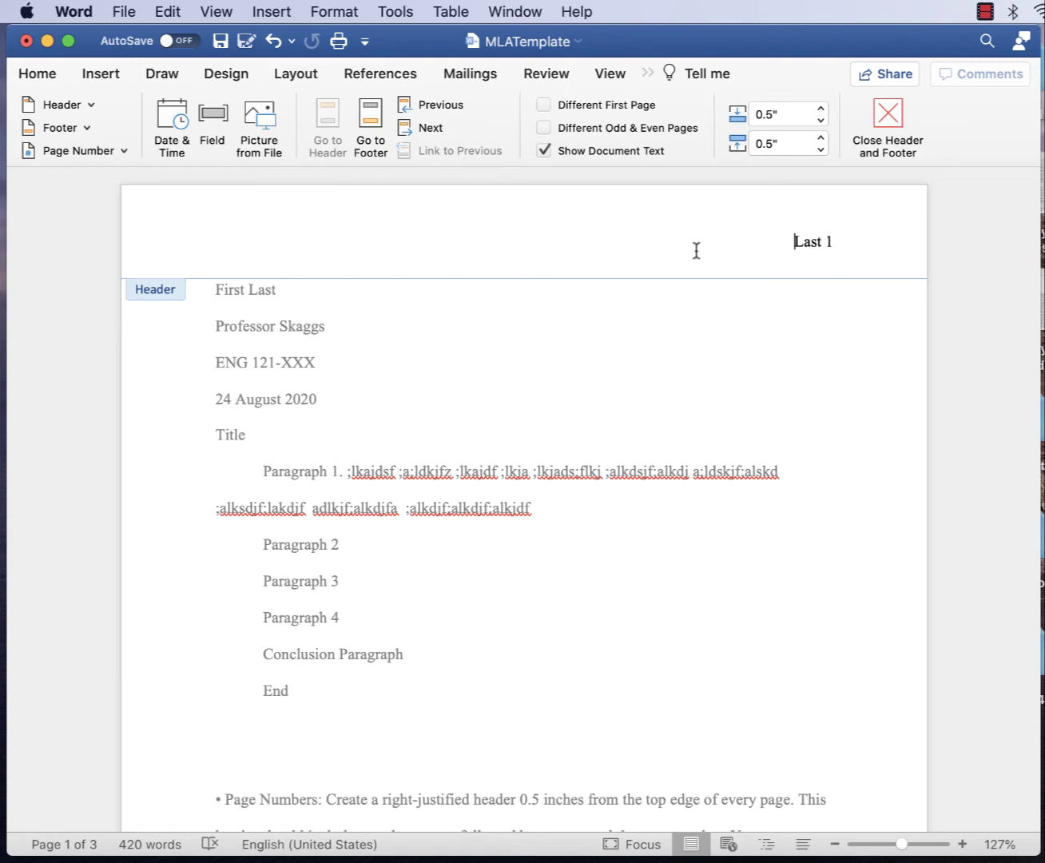
left_click_drag(849, 245, 730, 239)
key("BackSpace")
- Insert a right-aligned page number in the header, with the number shown on the first page
left_click(118, 75)
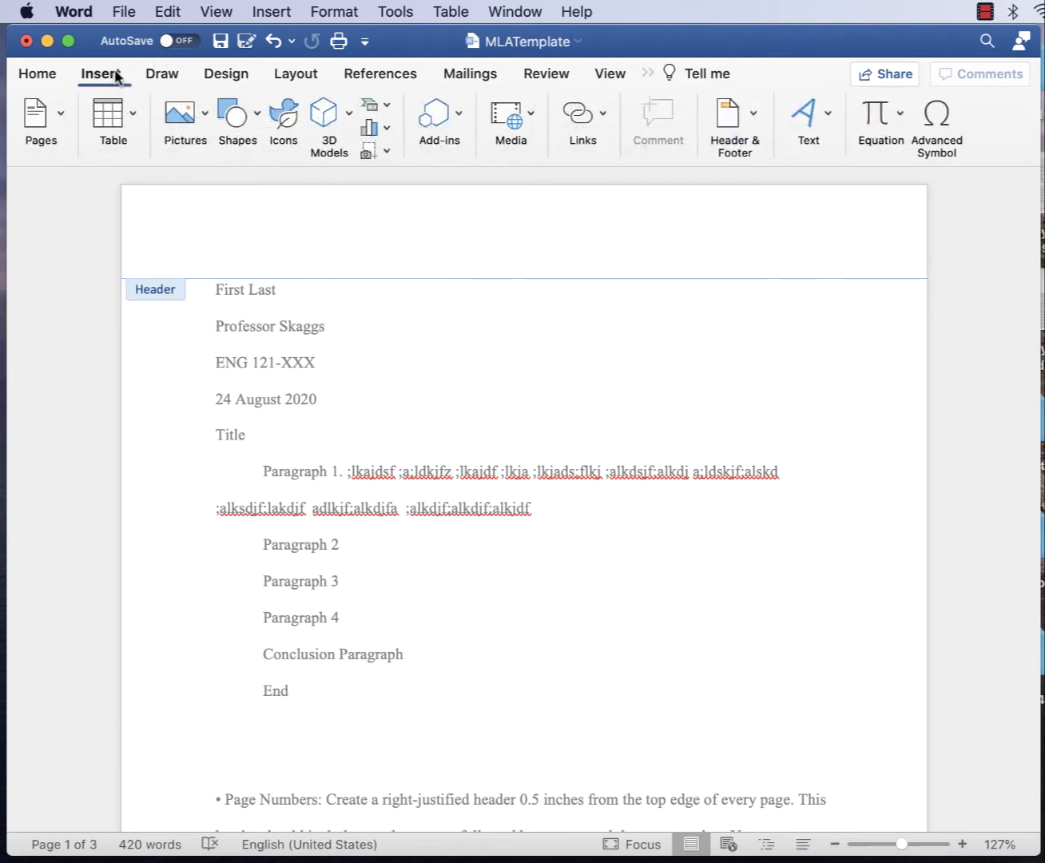
left_click(59, 122)
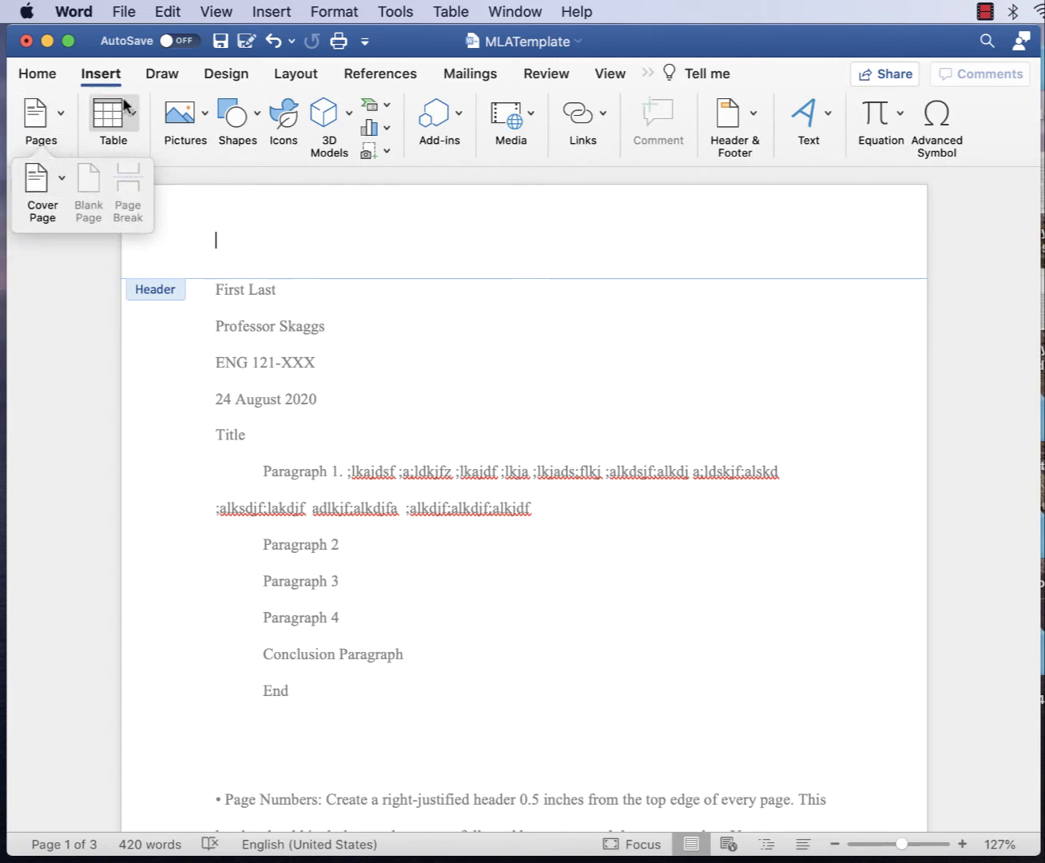
left_click(446, 173)
left_click(743, 116)
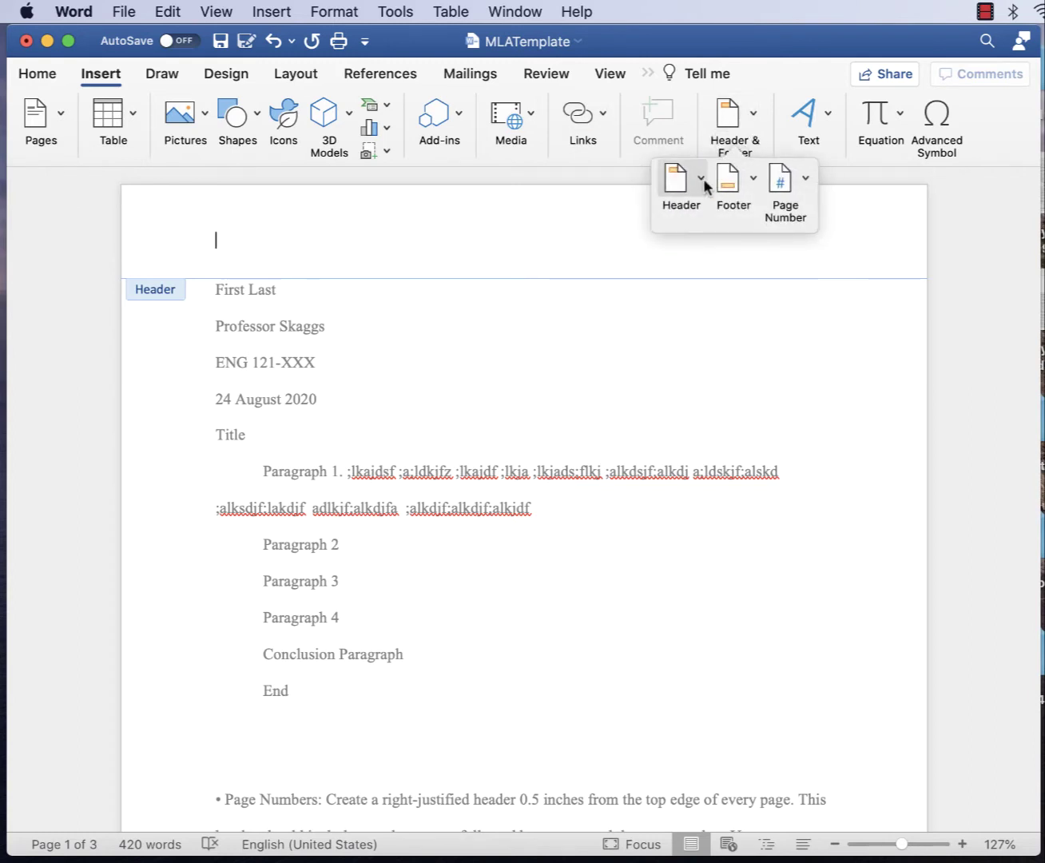
left_click(806, 179)
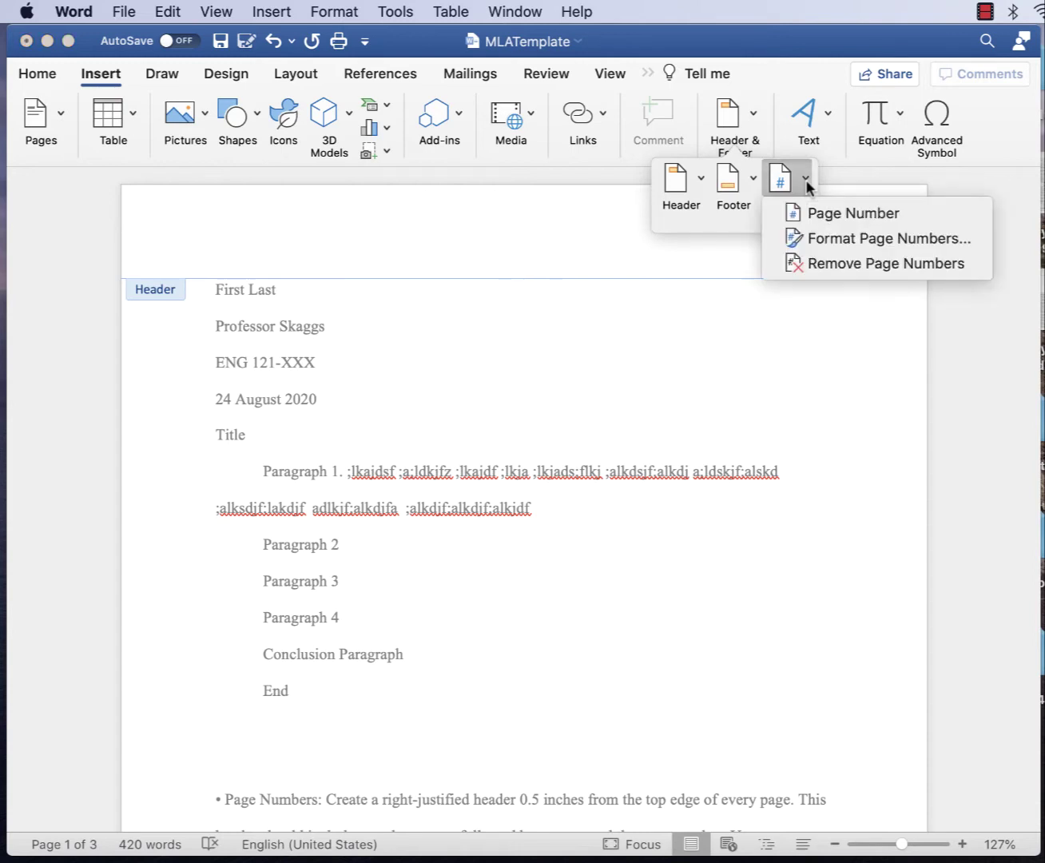
left_click(839, 213)
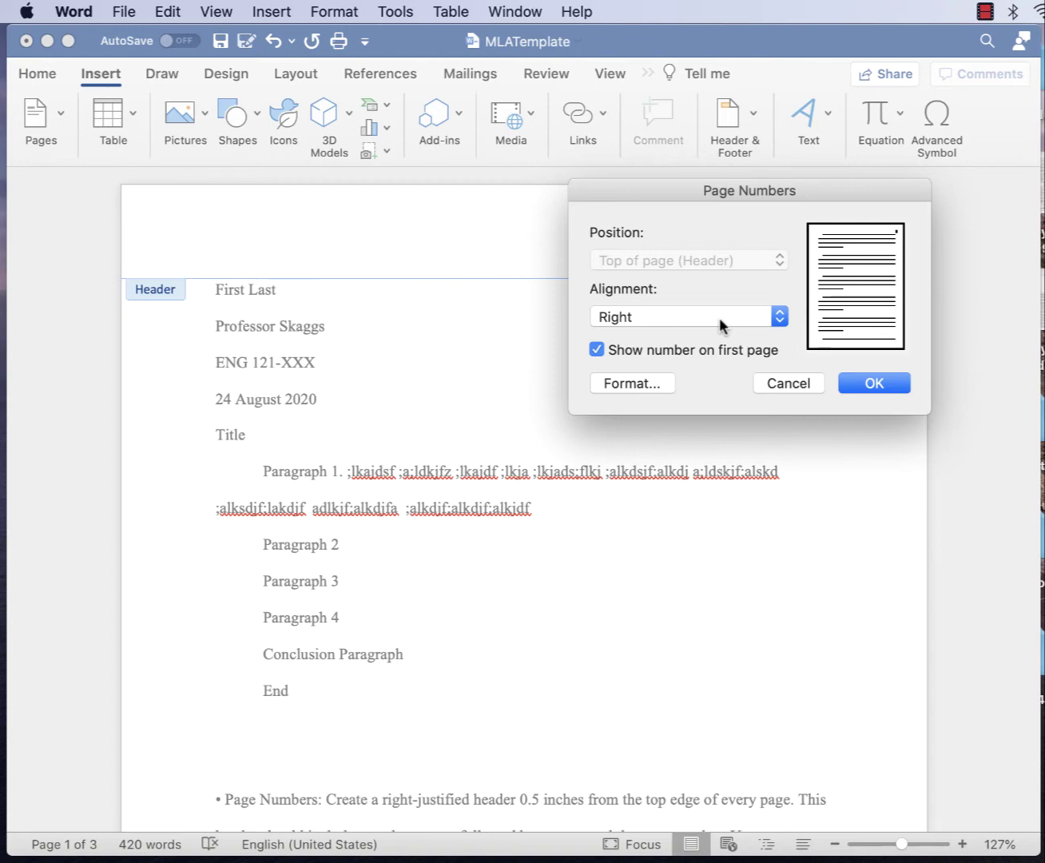
left_click(874, 387)
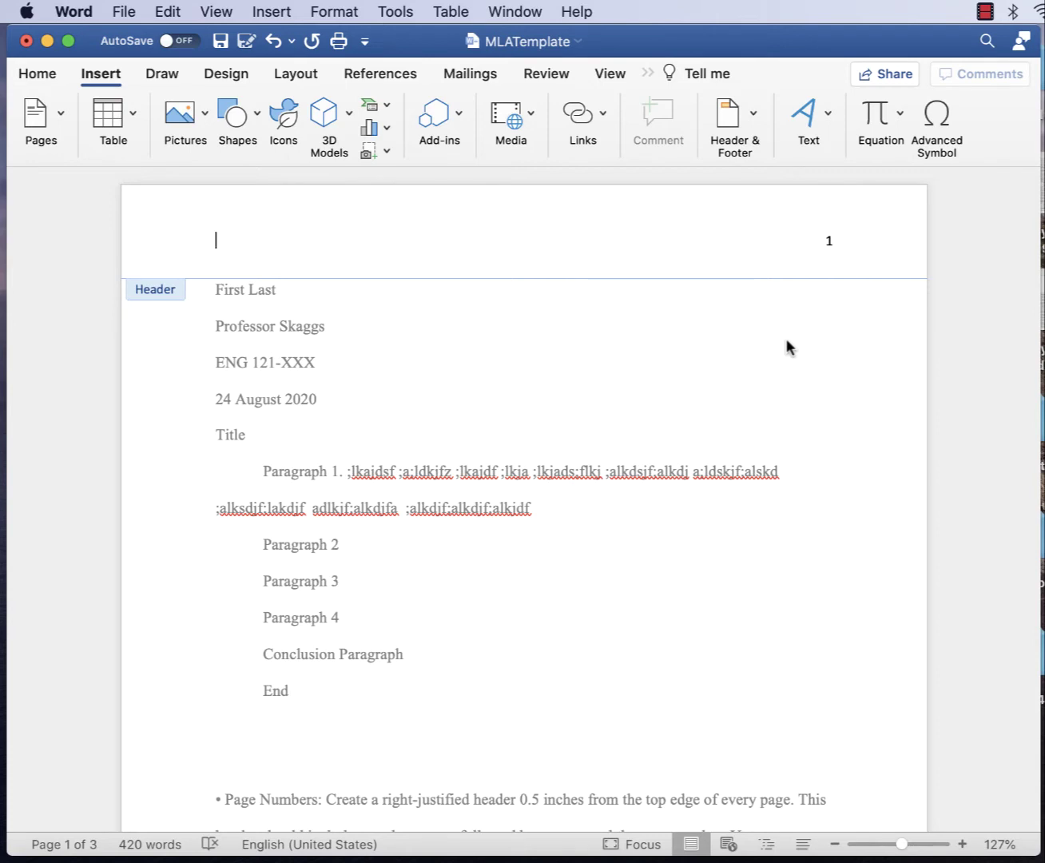
- Add the surname placeholder "Last" followed by a space before the page number in the header
key("End")
key("Home")
type("Skaggs")
key("BackSpace")
key("BackSpace")
key("BackSpace")
key("BackSpace")
key("BackSpace")
key("BackSpace")
key("BackSpace")
type("Last")
left_click(828, 239)
left_click_drag(835, 246, 847, 247)
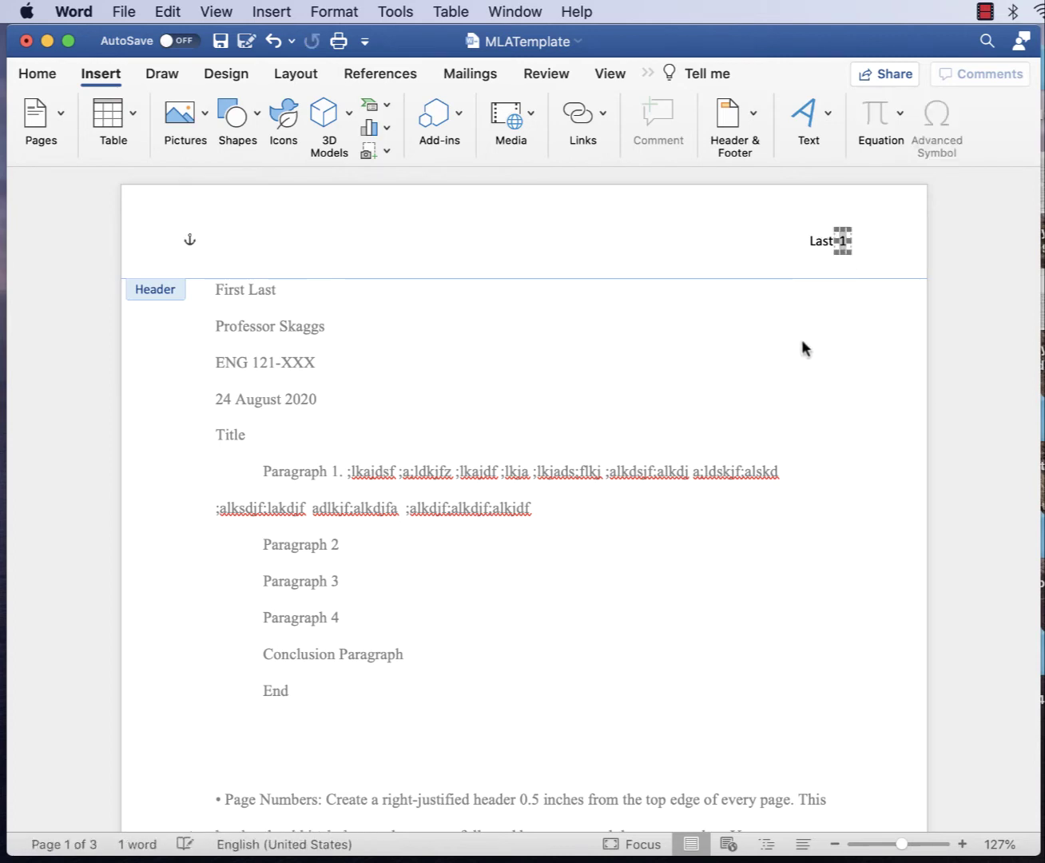
left_click(739, 265)
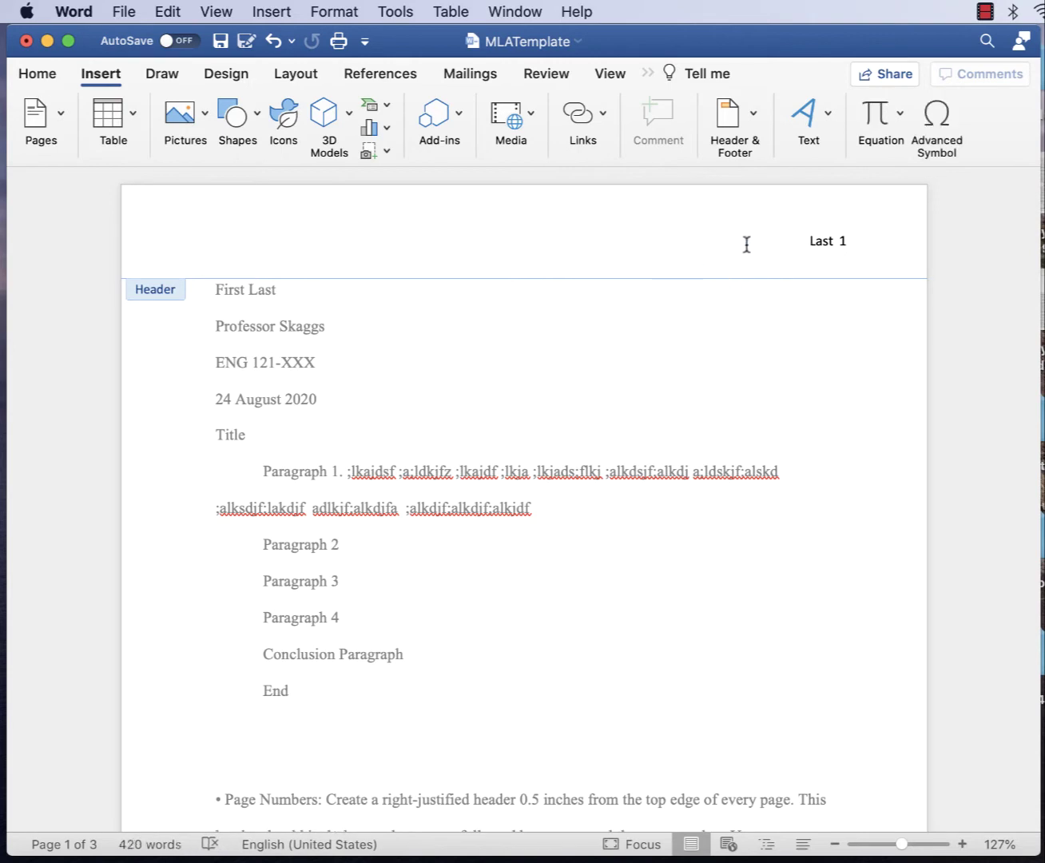
- Format the header's surname placeholder and page number in Times New Roman, size 12, and return to the body text
left_click_drag(787, 242, 897, 240)
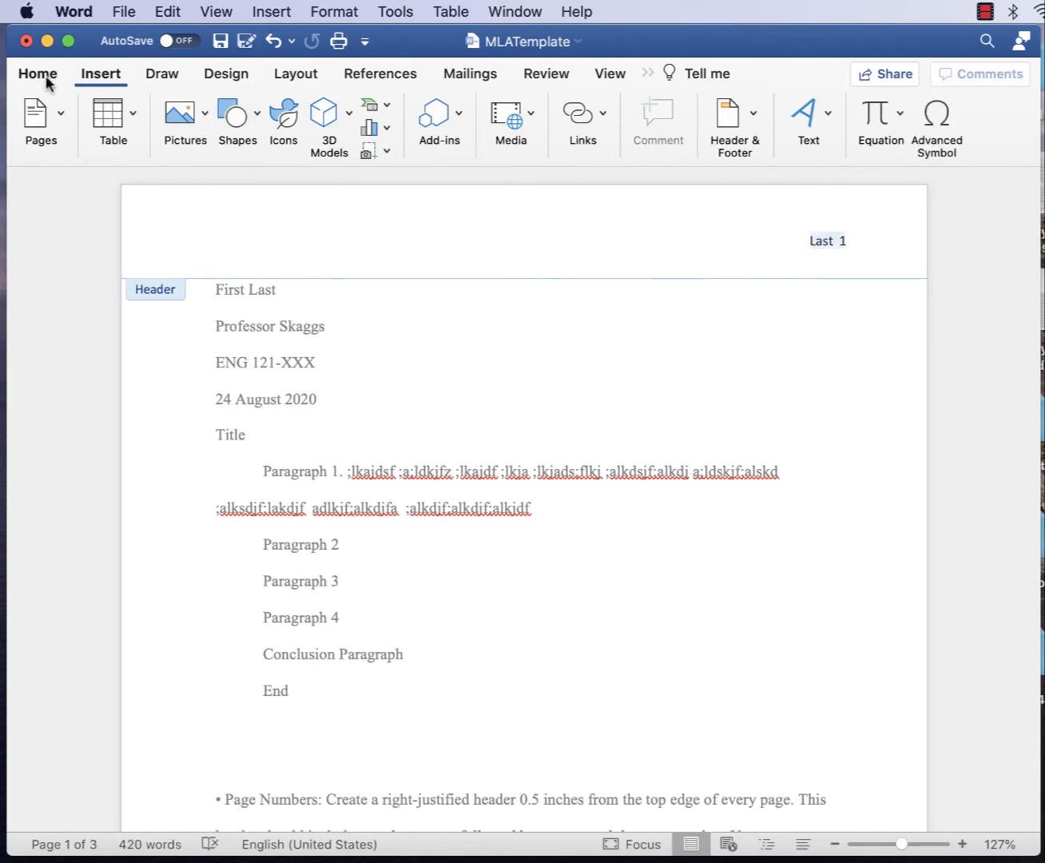
left_click(40, 73)
left_click(210, 111)
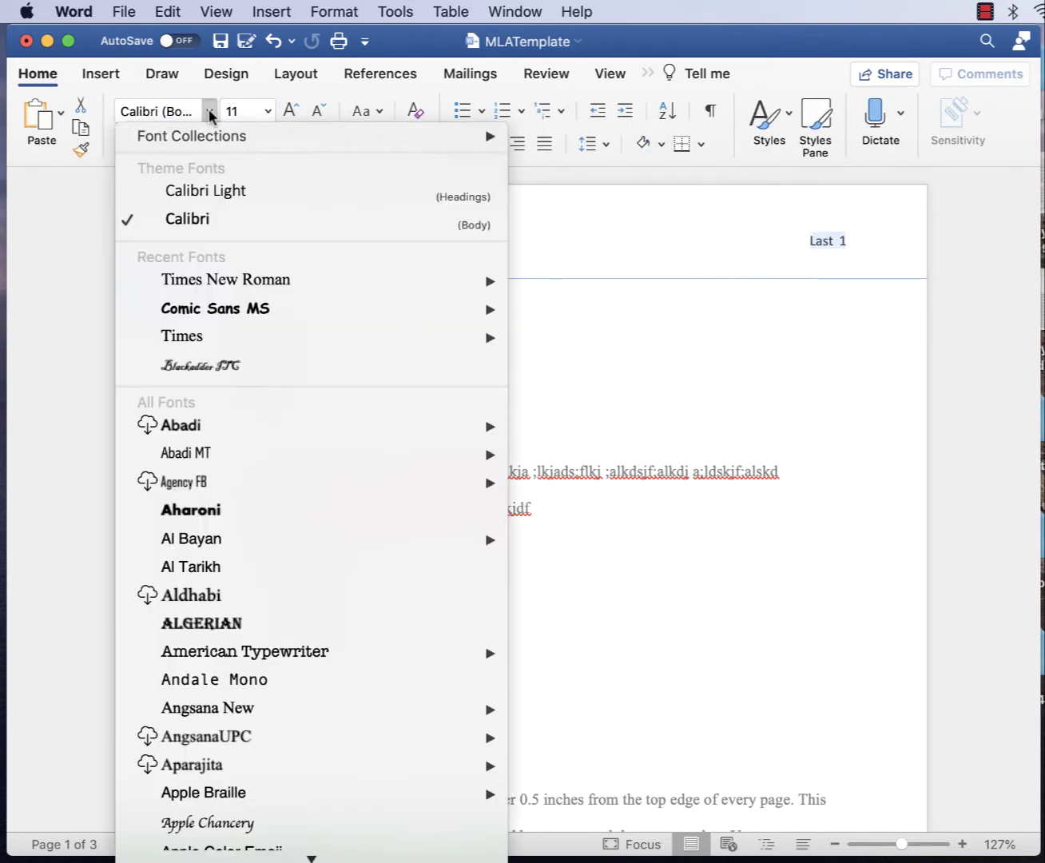
left_click(213, 279)
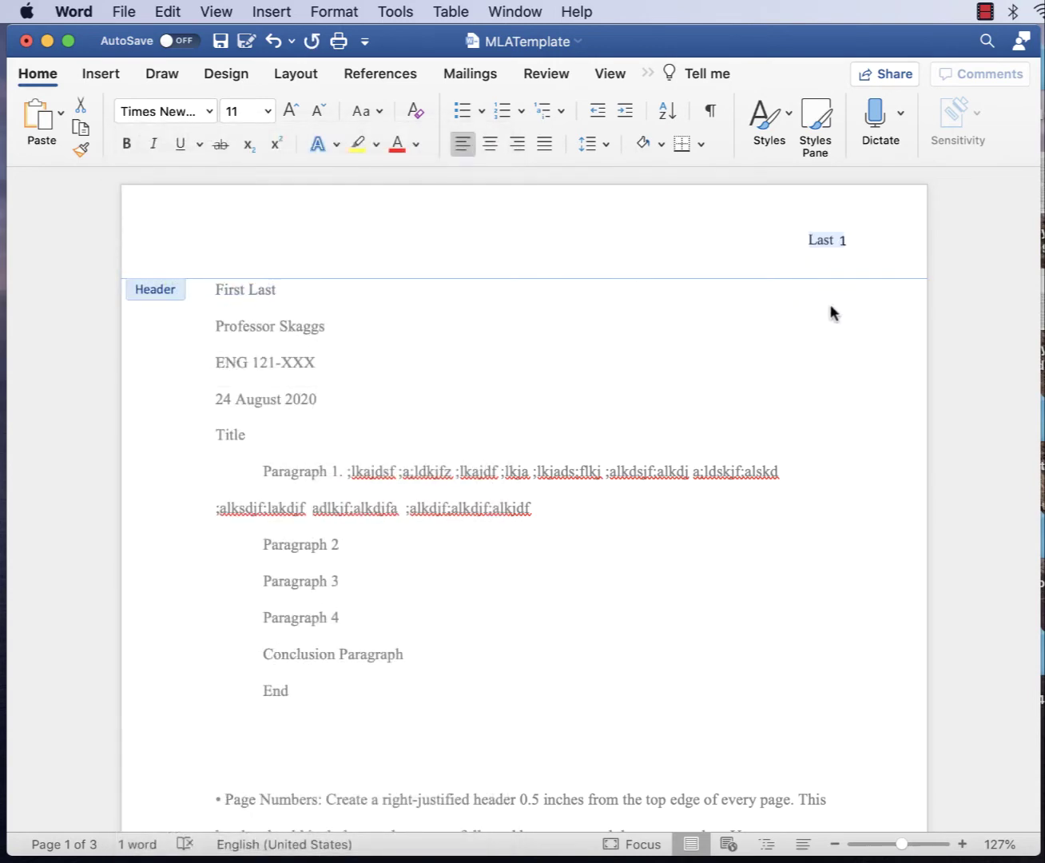
left_click(267, 112)
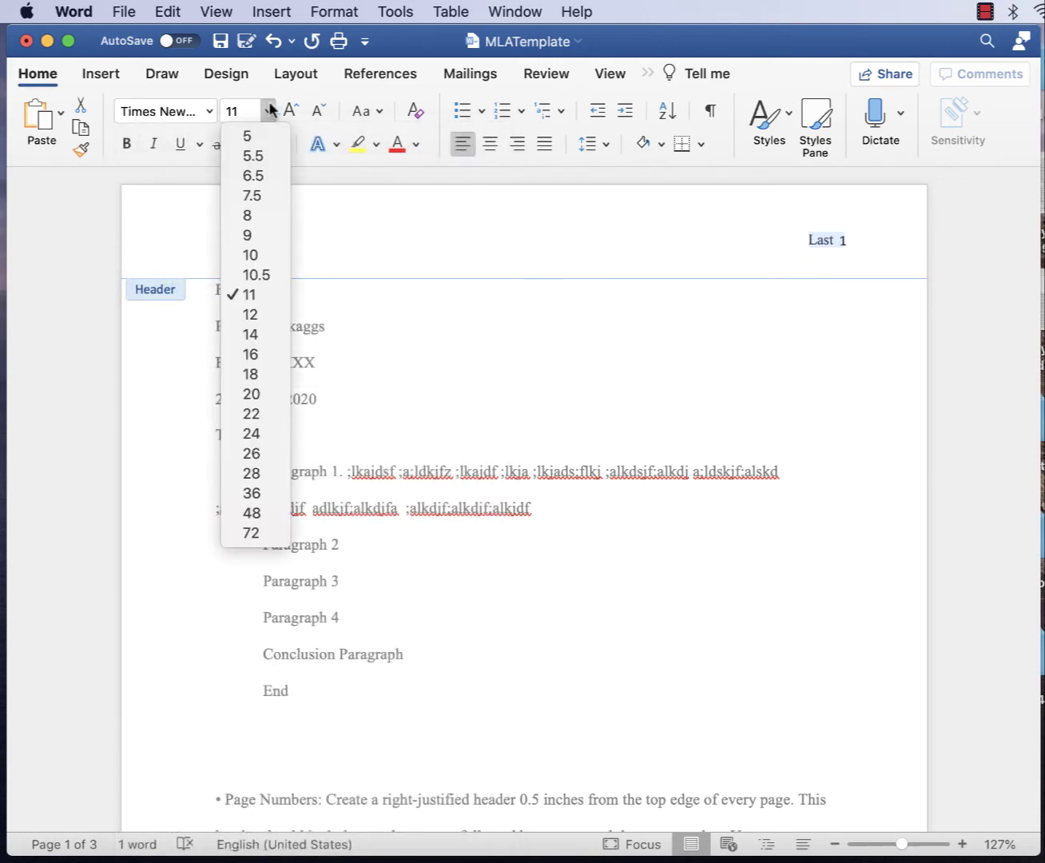
left_click(261, 317)
double_click(644, 311)
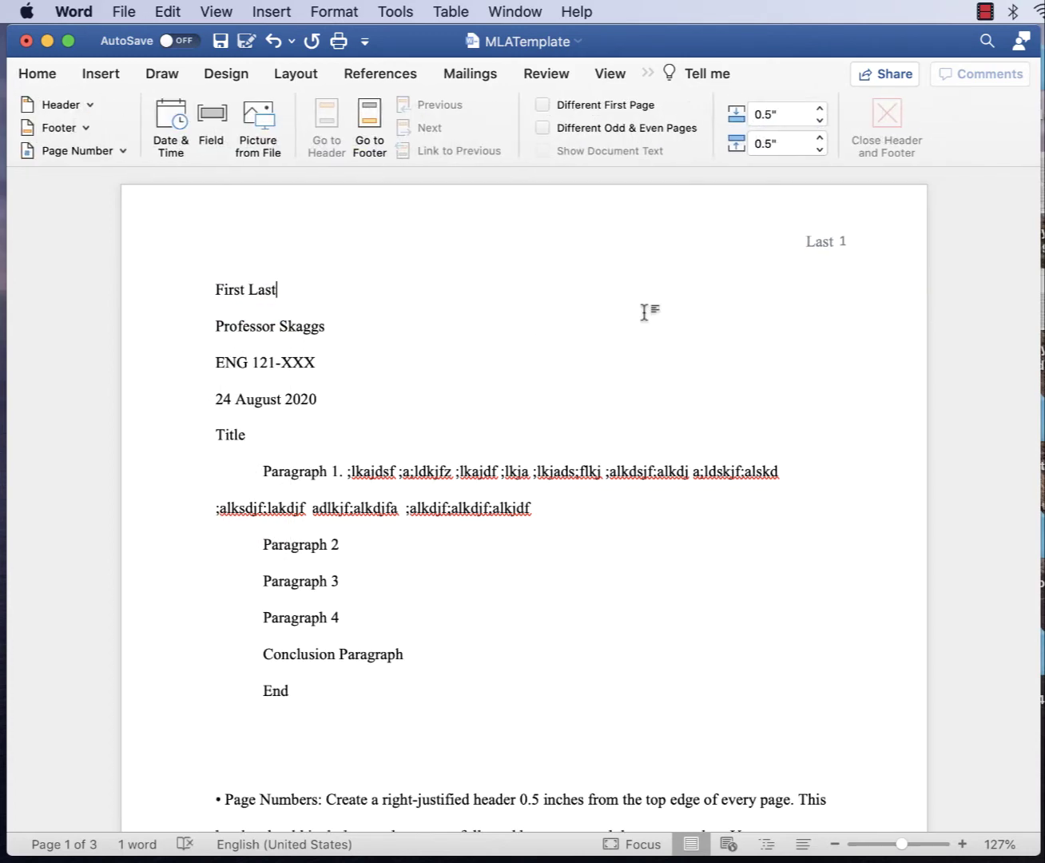
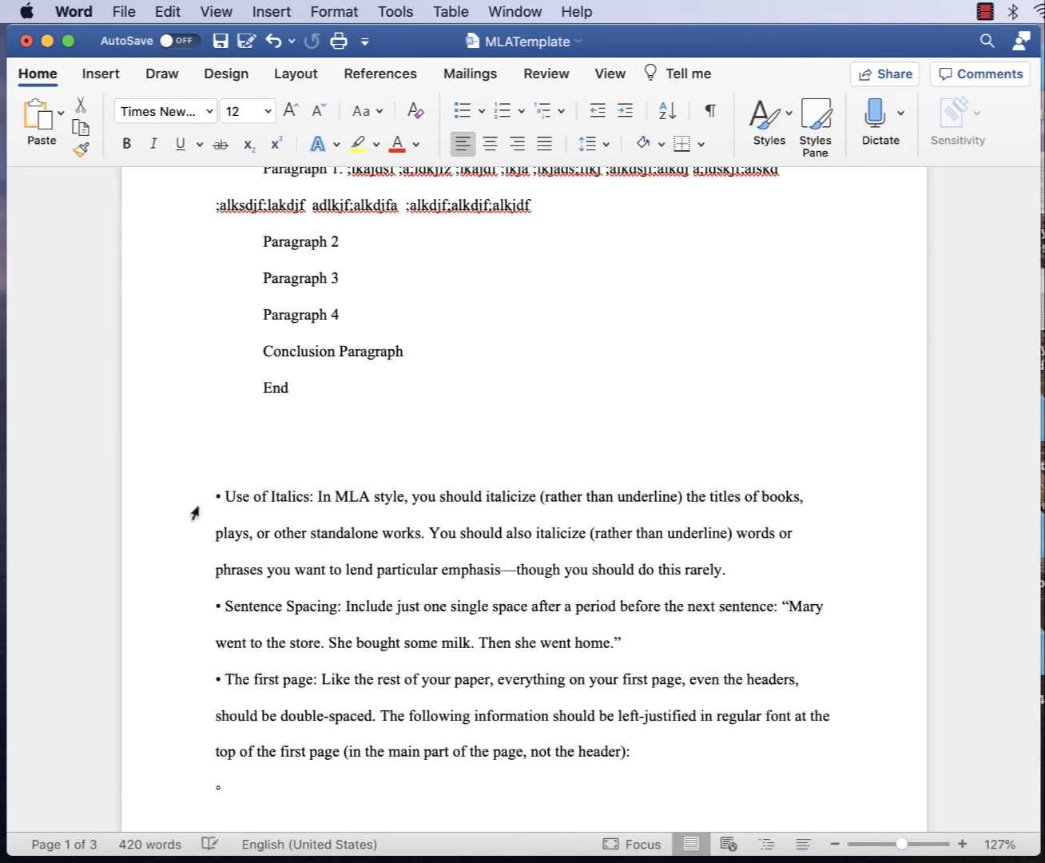
- Try a manually entered 1 after the surname in the header and check how it appears on the second page
scroll(574, 527, "up", 5)
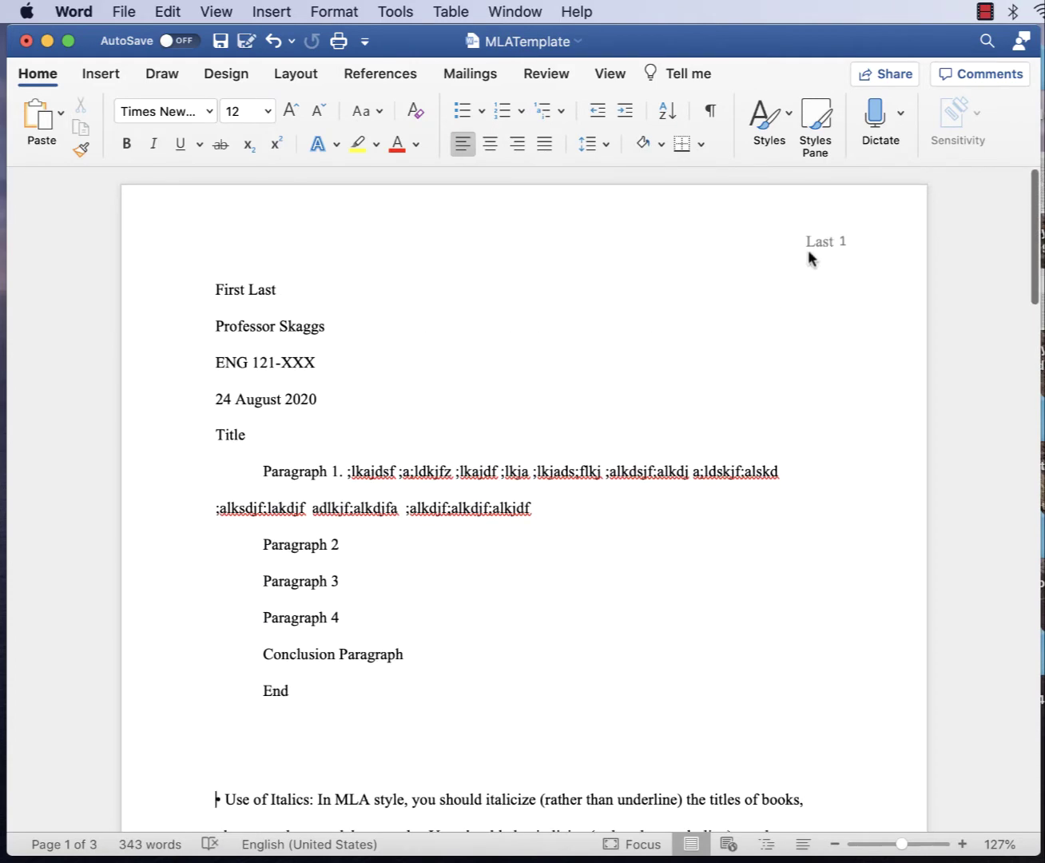
double_click(808, 236)
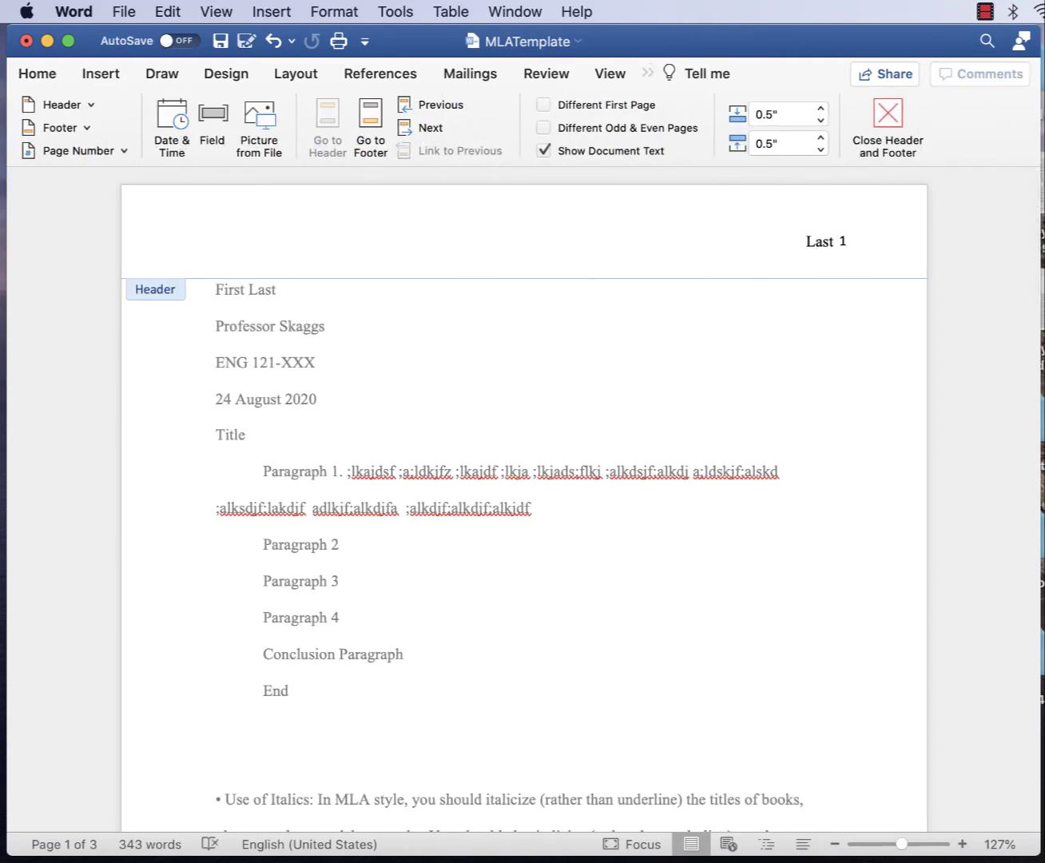
type("1")
scroll(882, 528, "down", 15)
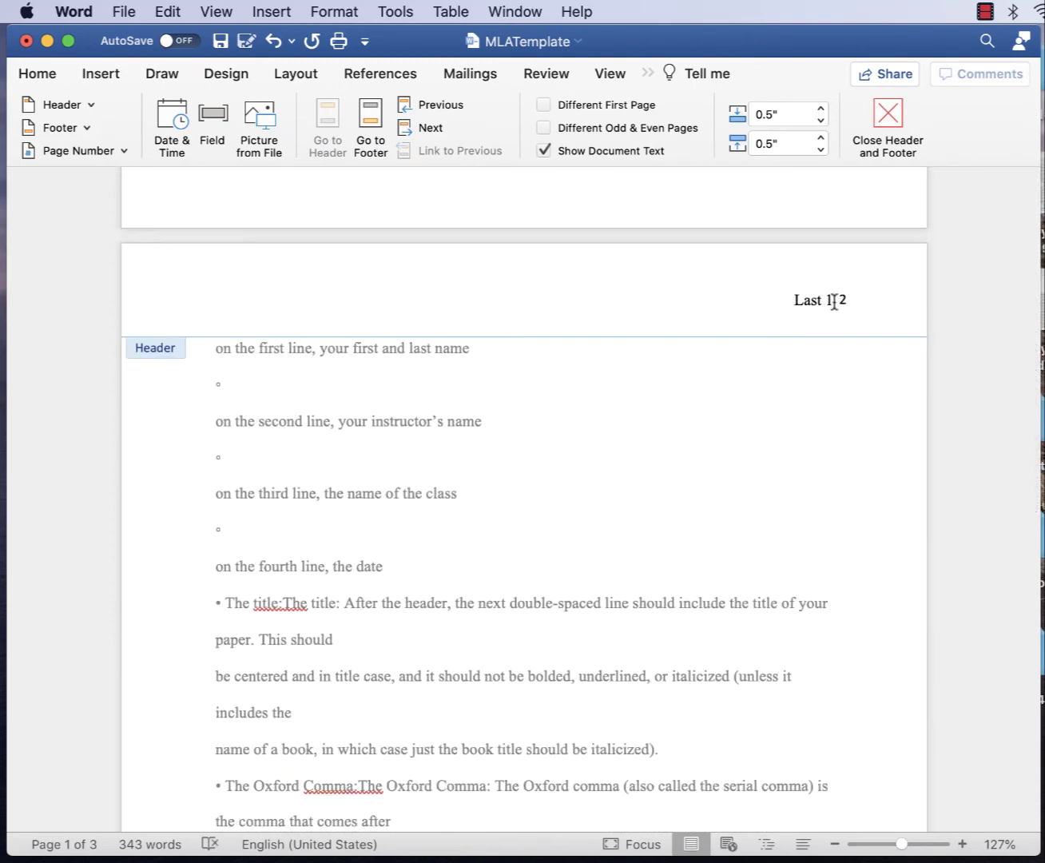
scroll(833, 302, "up", 15)
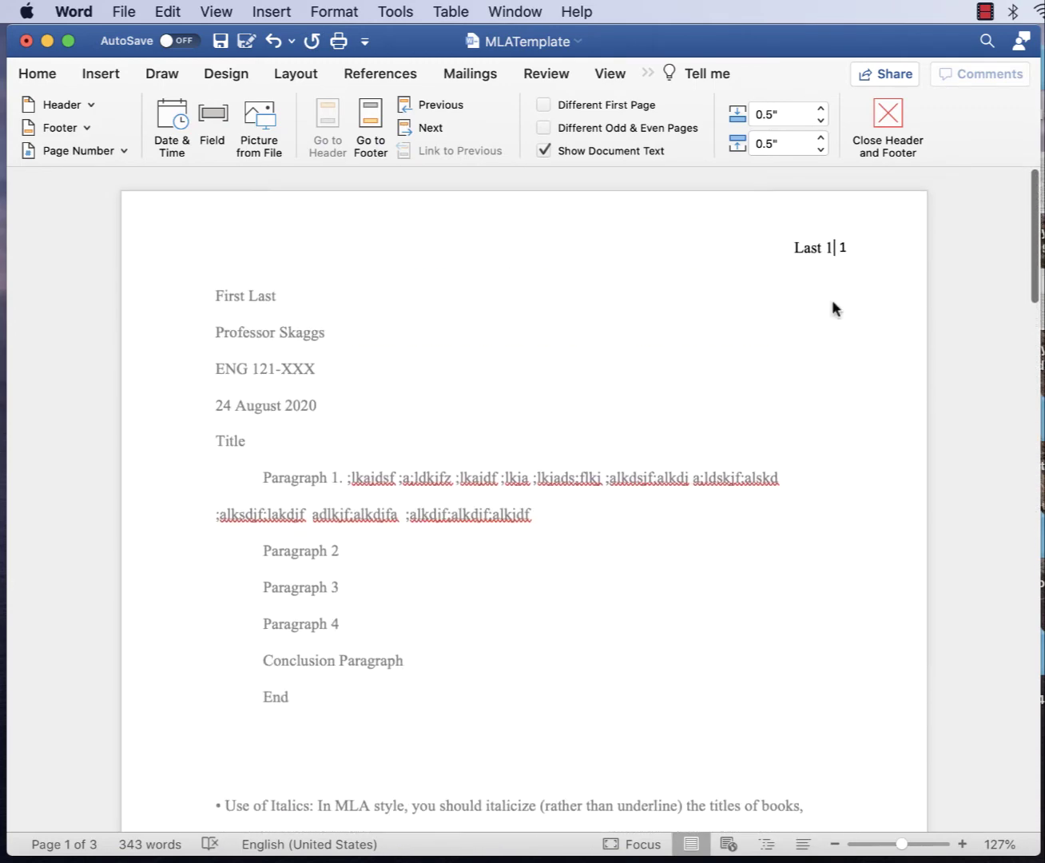
double_click(576, 421)
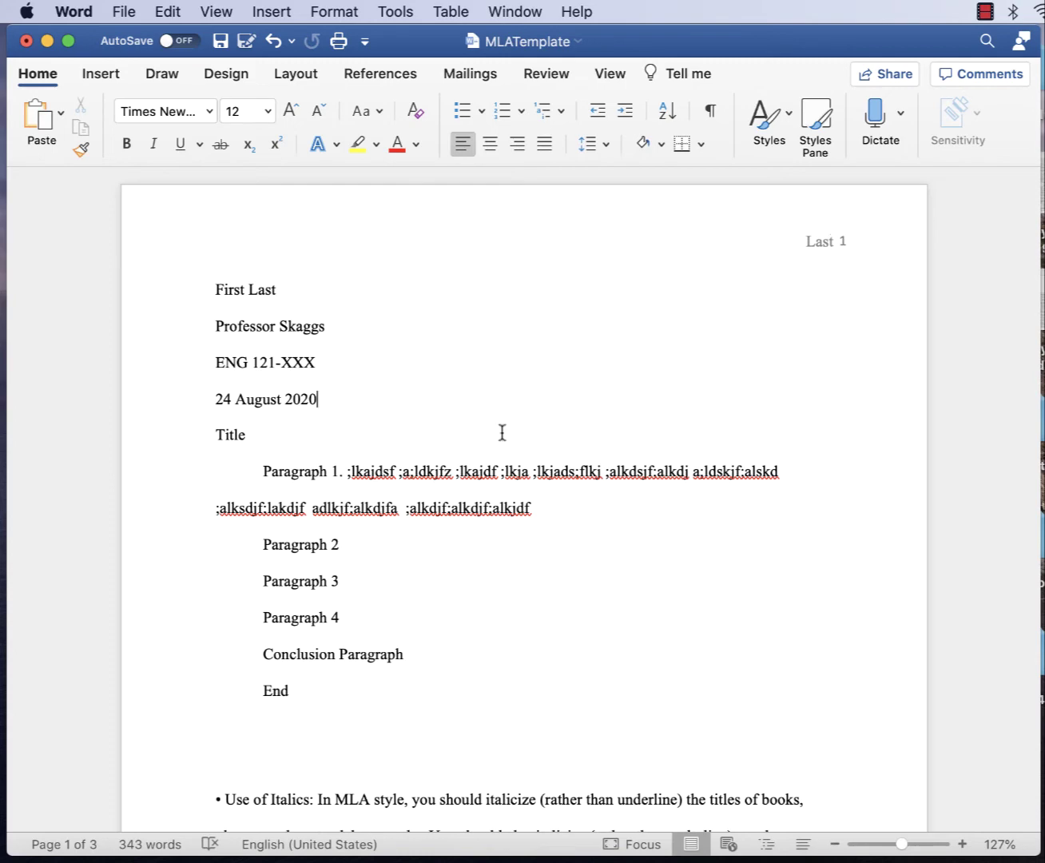
- Delete the Use of Italics and Sentence Spacing rules from below the paper outline
scroll(503, 432, "down", 3)
scroll(503, 432, "down", 1)
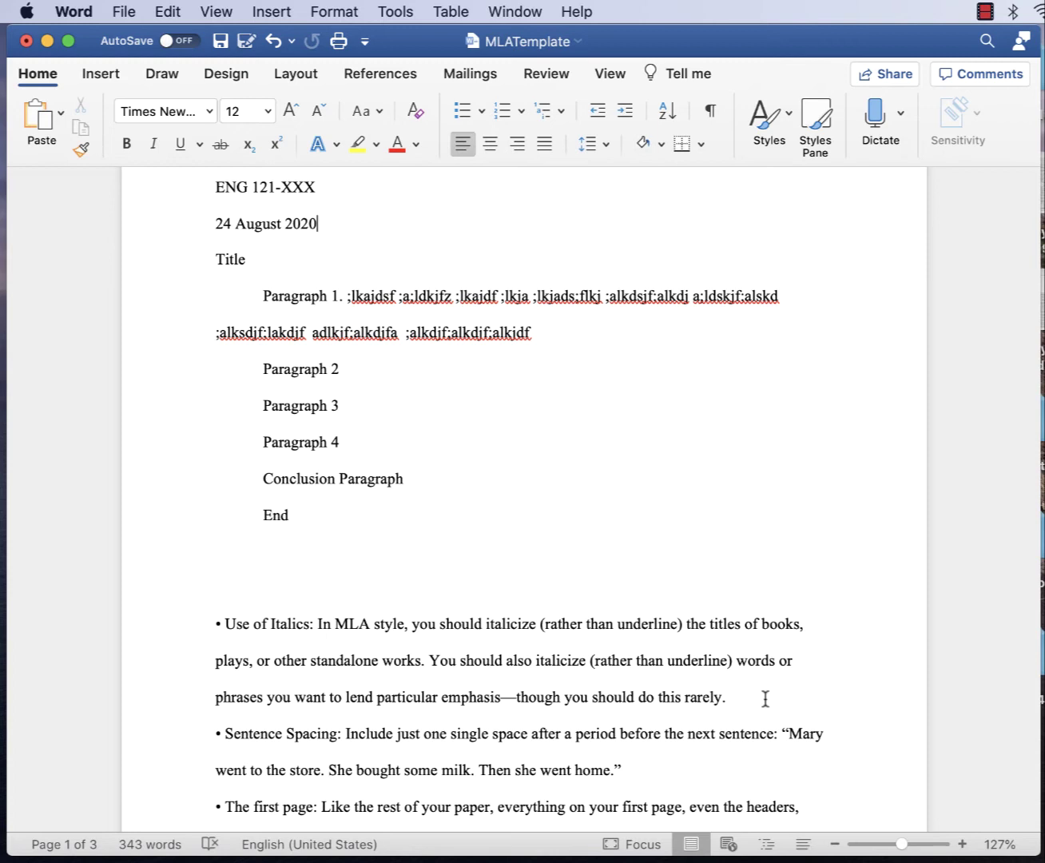
left_click(718, 705)
left_click_drag(718, 705, 198, 625)
key("BackSpace")
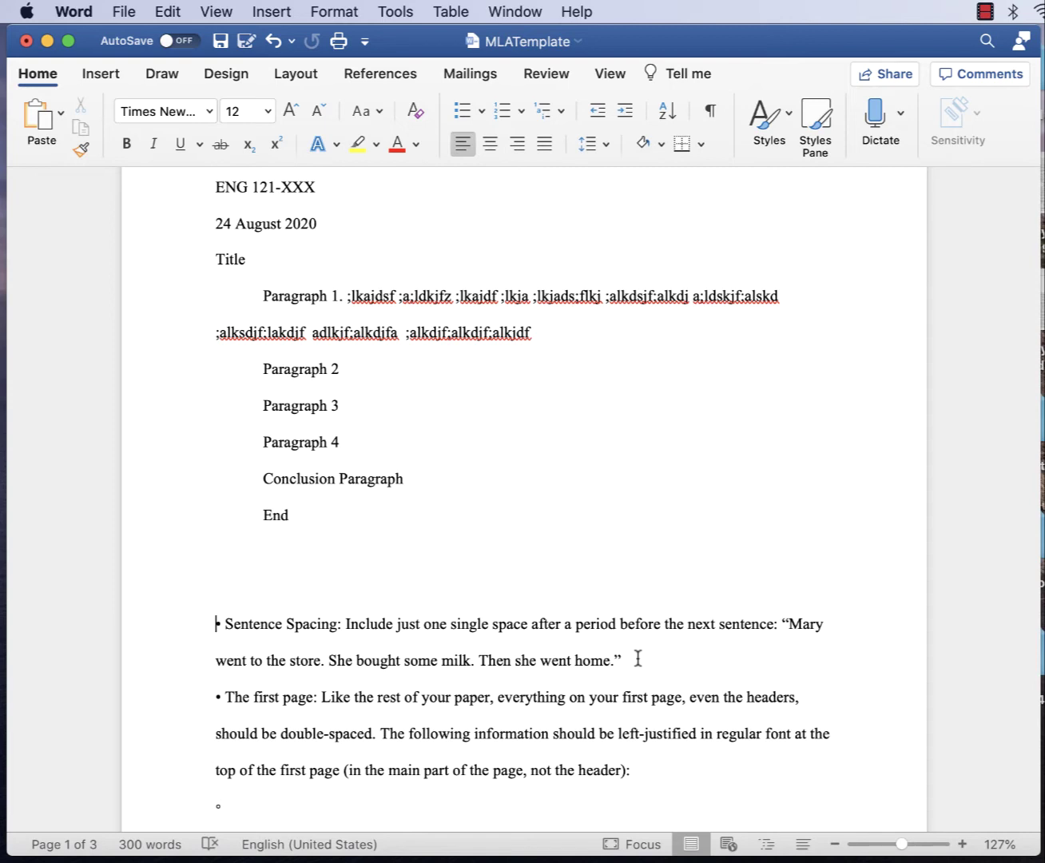
left_click_drag(638, 657, 183, 622)
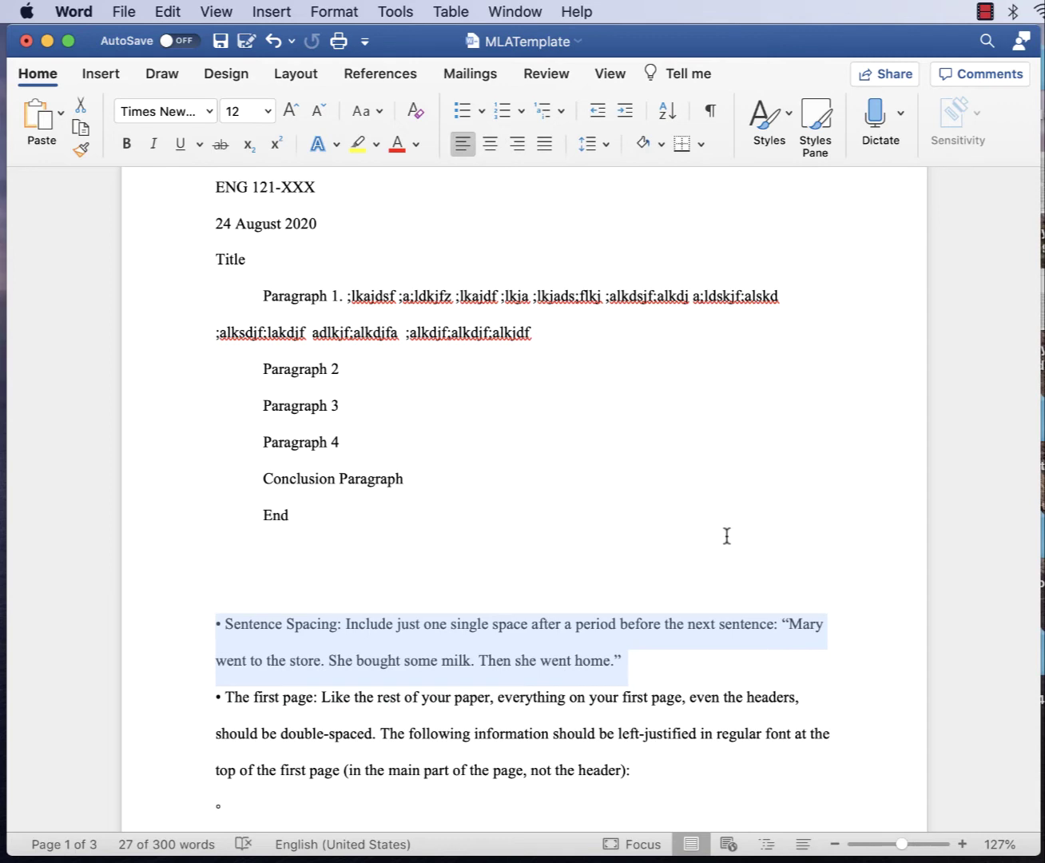
key("BackSpace")
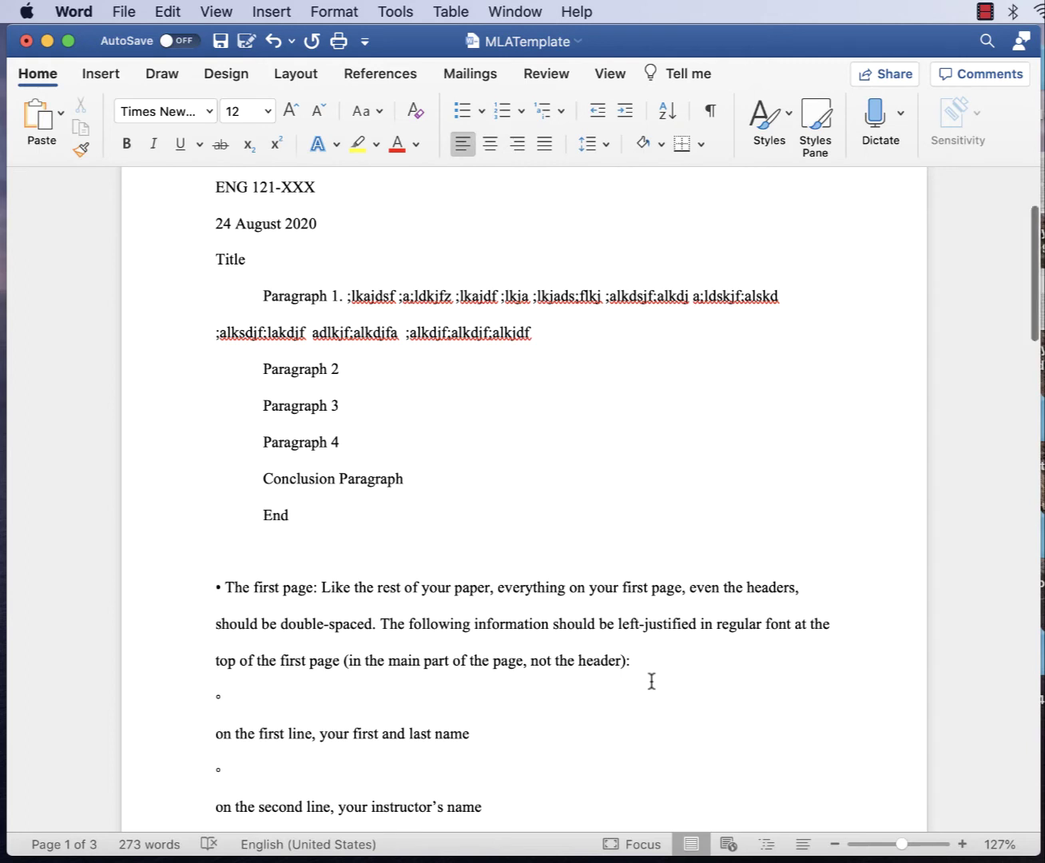
- Delete the introduction to the first-page rule and its items about the student's name and instructor's name
left_click_drag(652, 681, 224, 591)
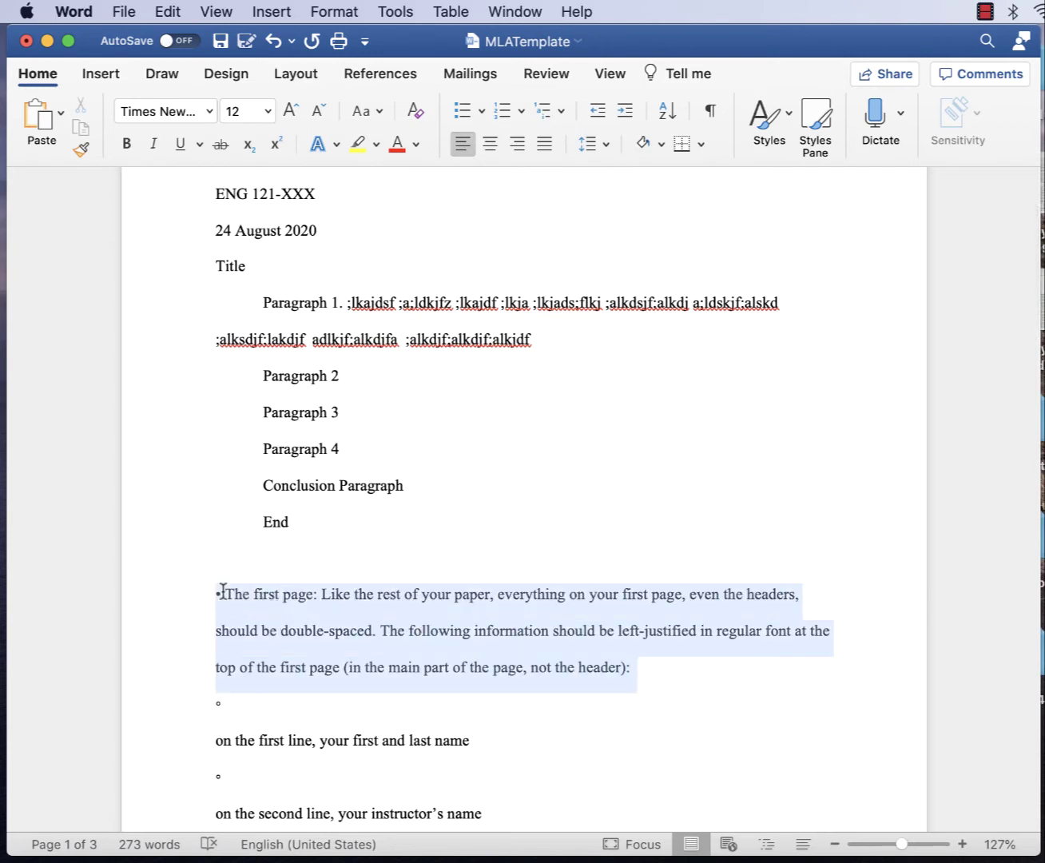
key("BackSpace")
scroll(360, 555, "up", 1)
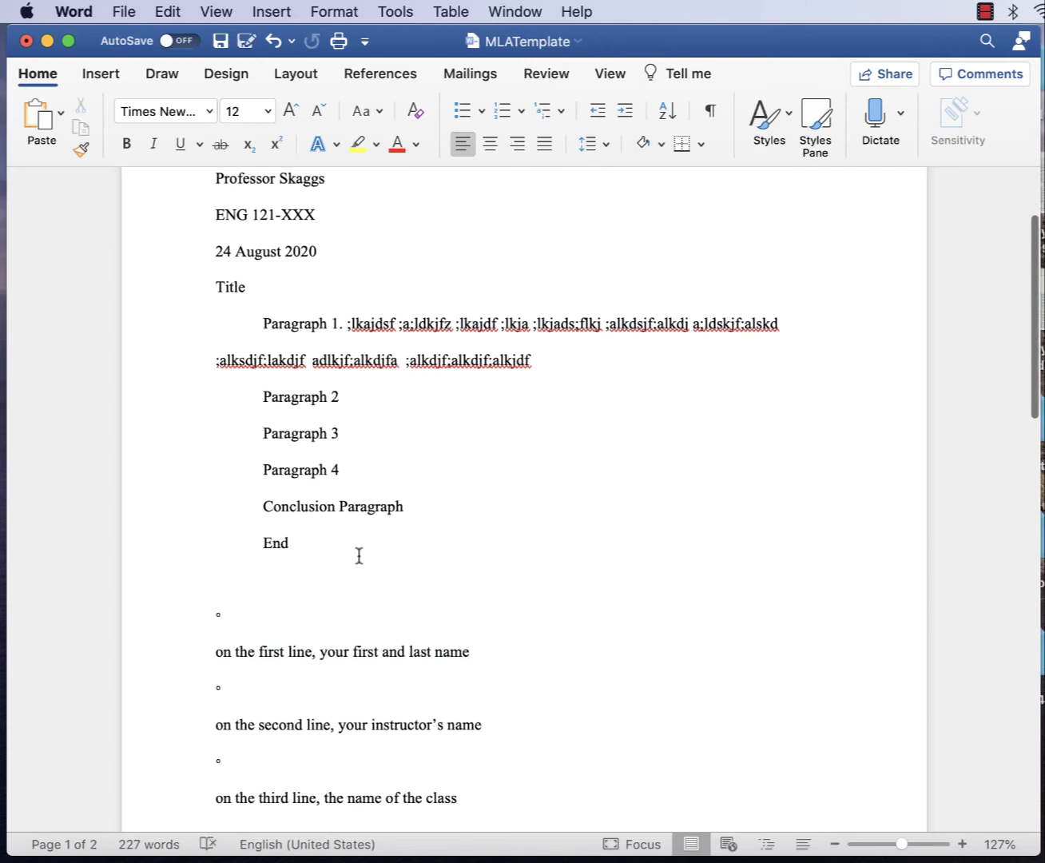
scroll(359, 555, "up", 2)
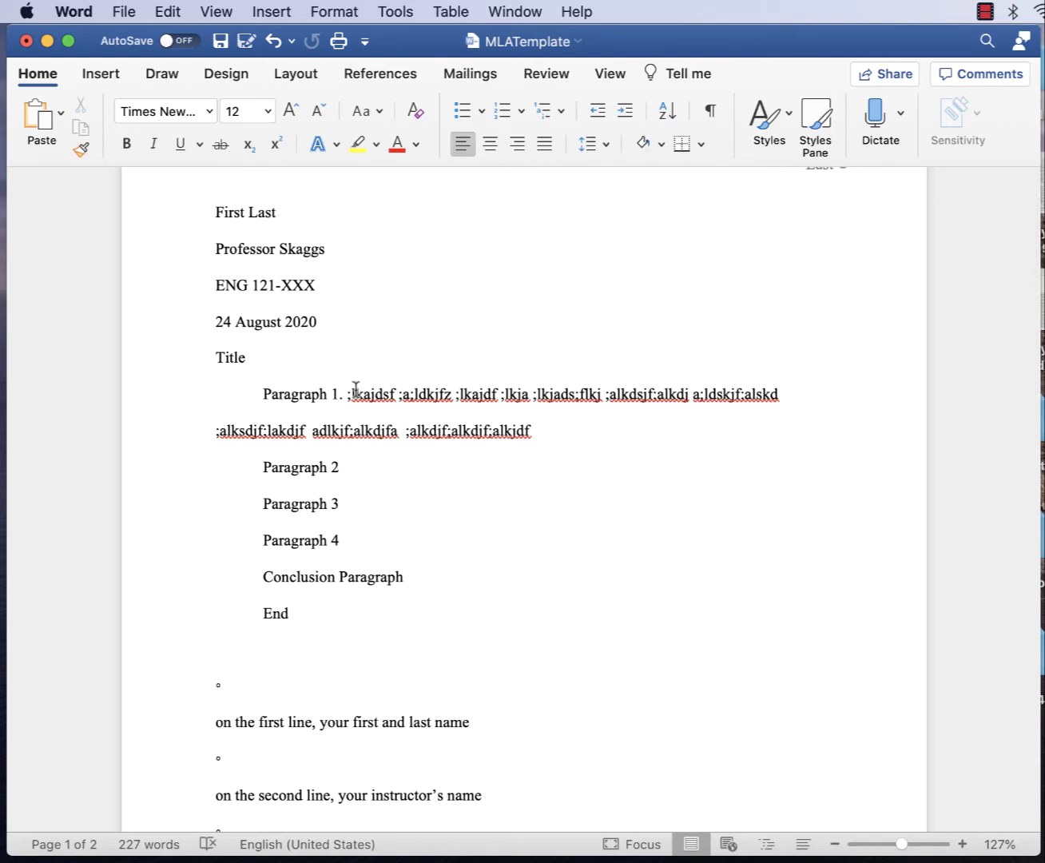
left_click_drag(485, 723, 149, 672)
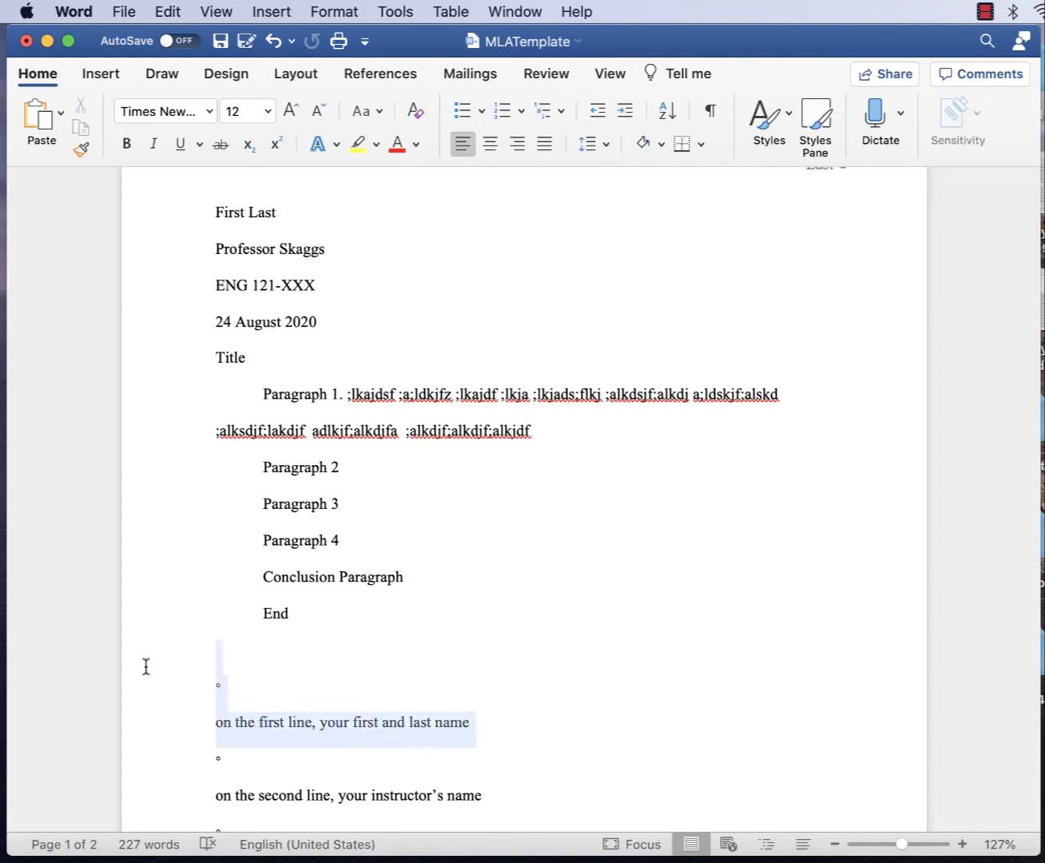
key("BackSpace")
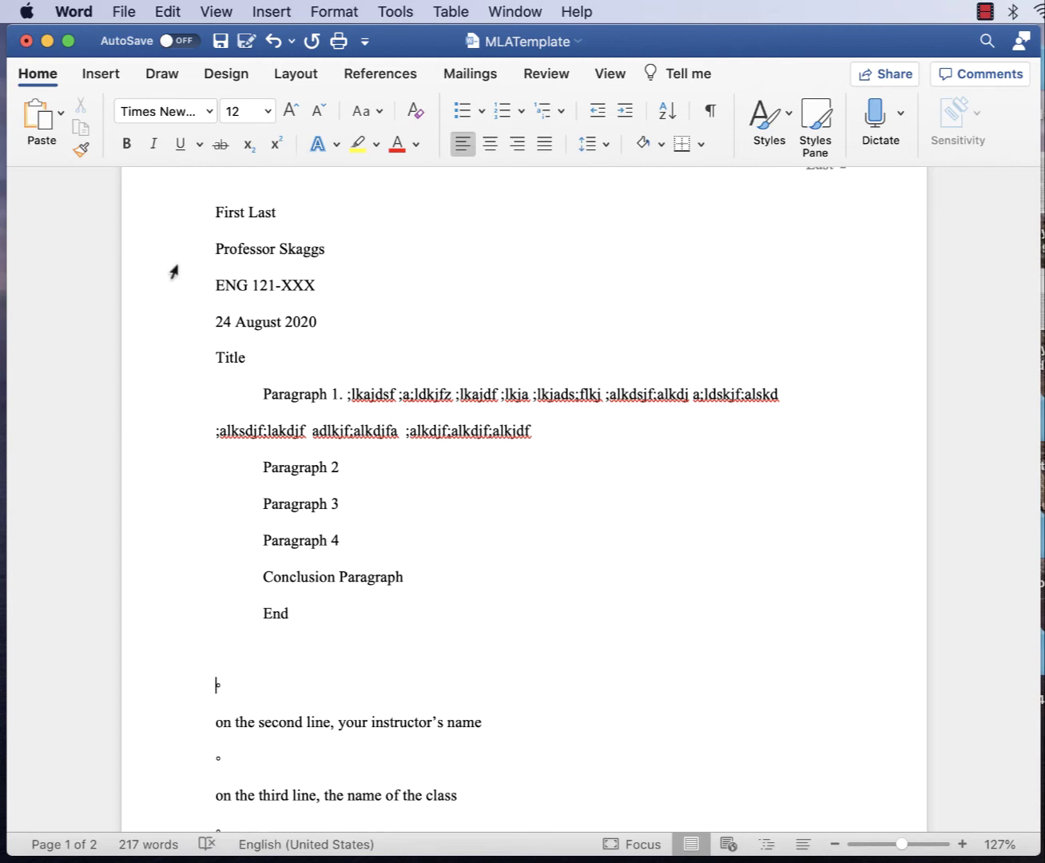
left_click_drag(494, 719, 189, 703)
key("BackSpace")
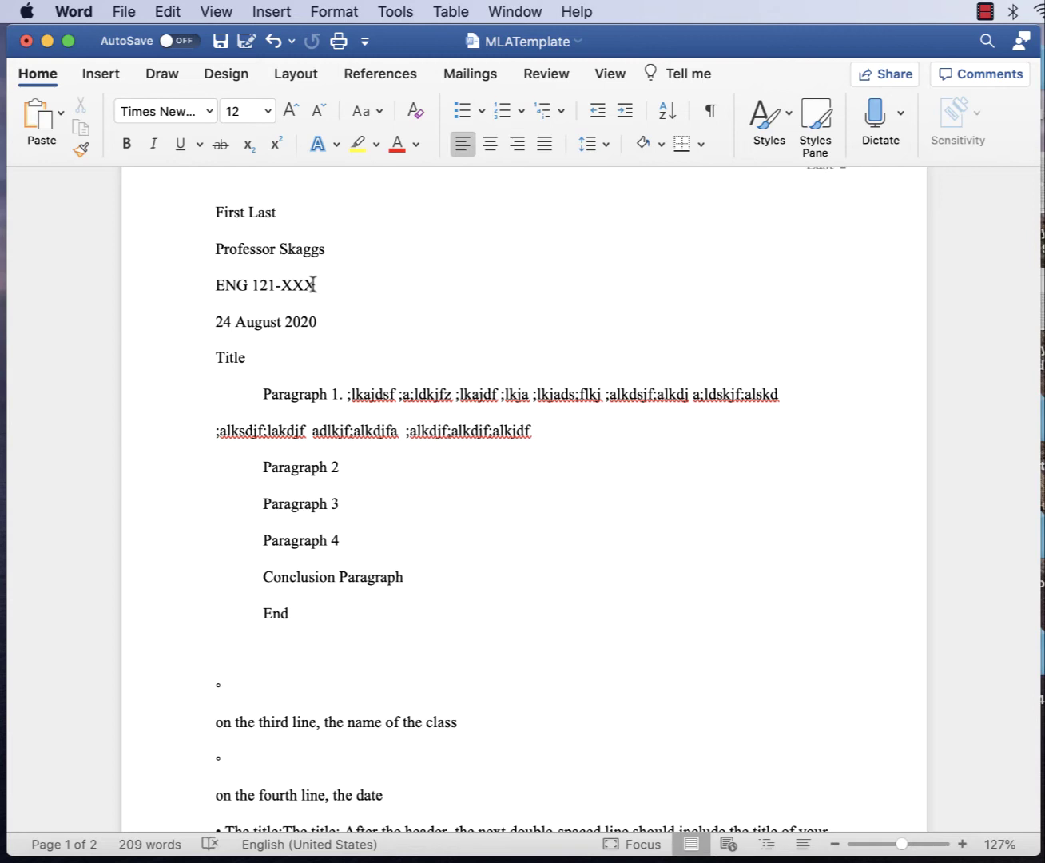
- Delete the third-line and fourth-line items of the first-page rule, along with the blank lines and "End" line above them
key("BackSpace")
key("BackSpace")
key("BackSpace")
key("BackSpace")
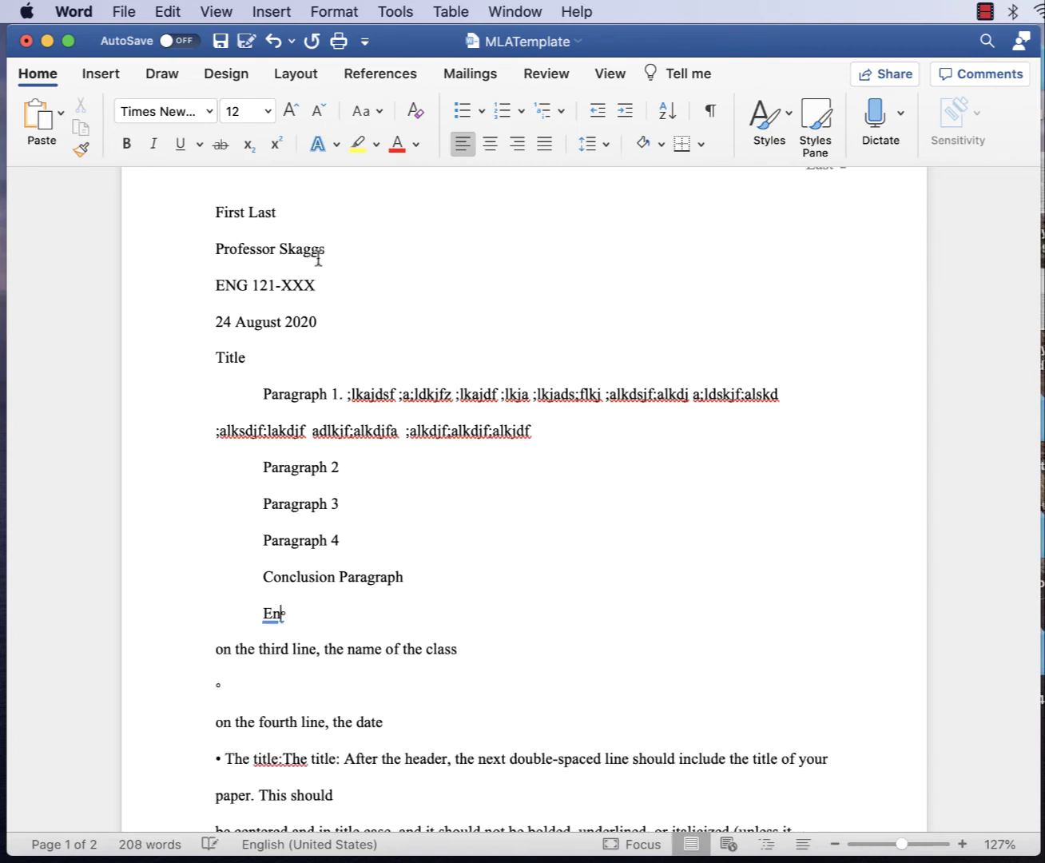
left_click_drag(312, 616, 272, 698)
key("BackSpace")
left_click_drag(404, 653, 170, 610)
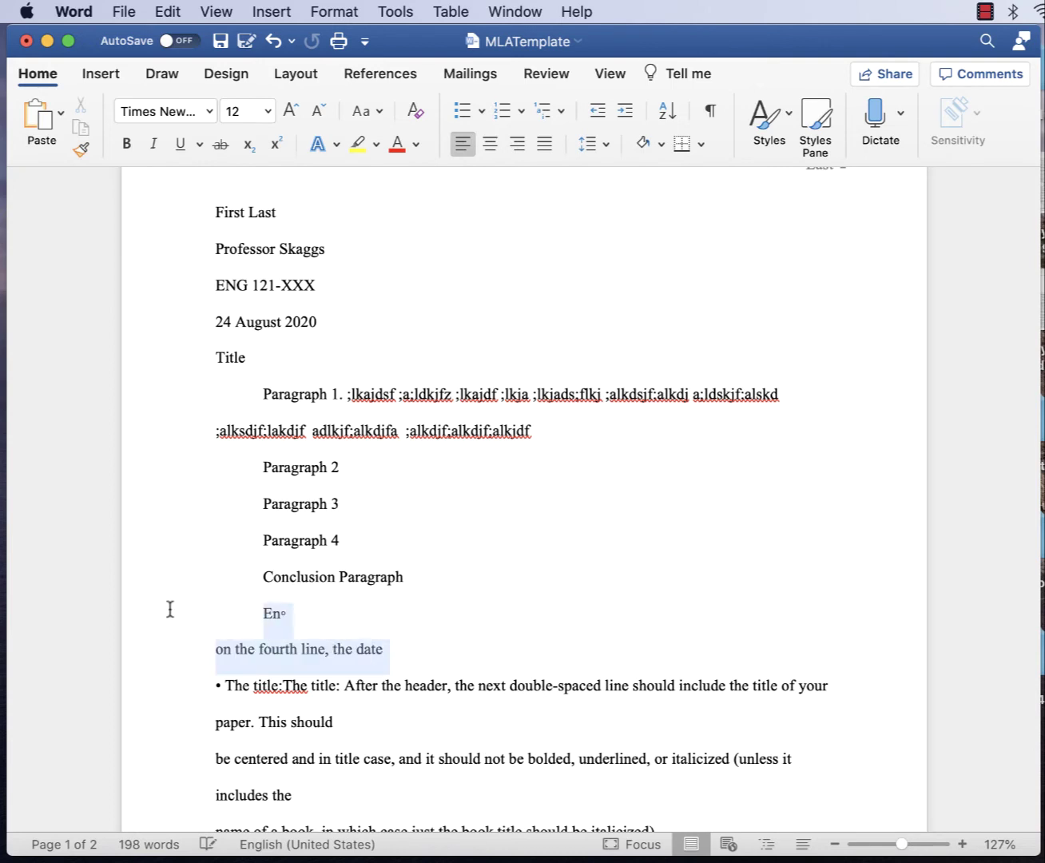
key("BackSpace")
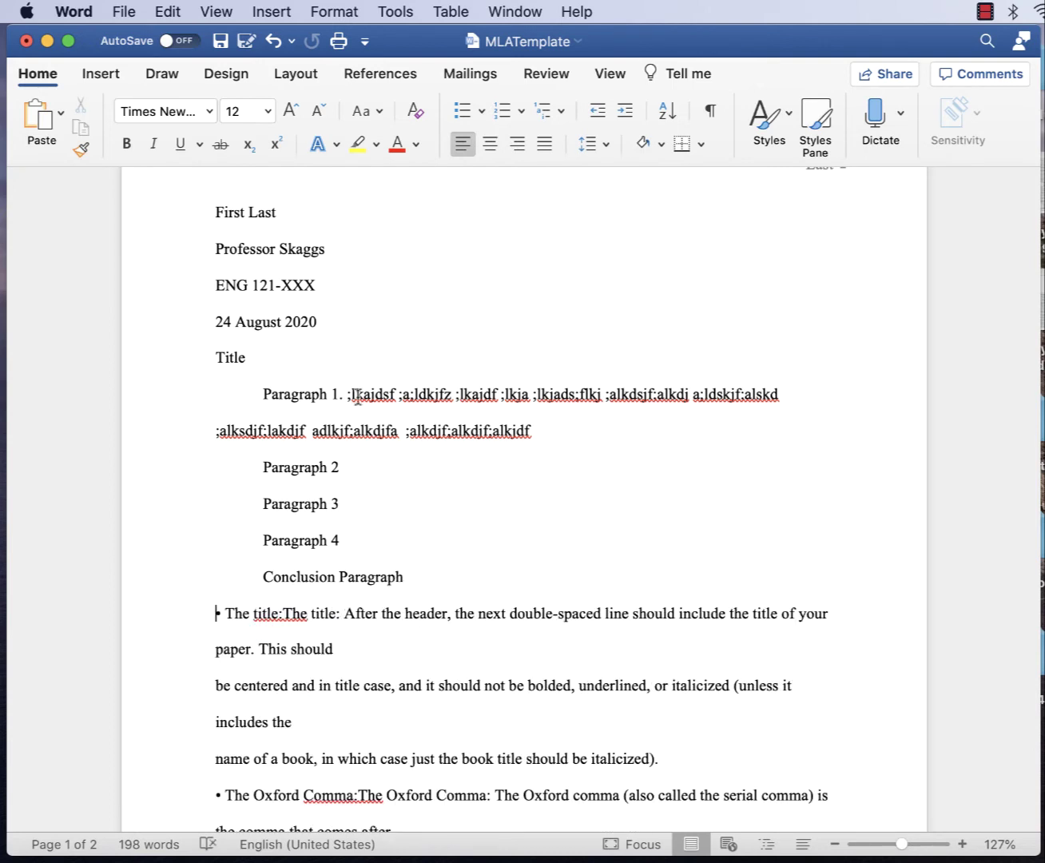
- Review the date line in the heading and delete the rule about the paper's title
left_click_drag(328, 312, 205, 313)
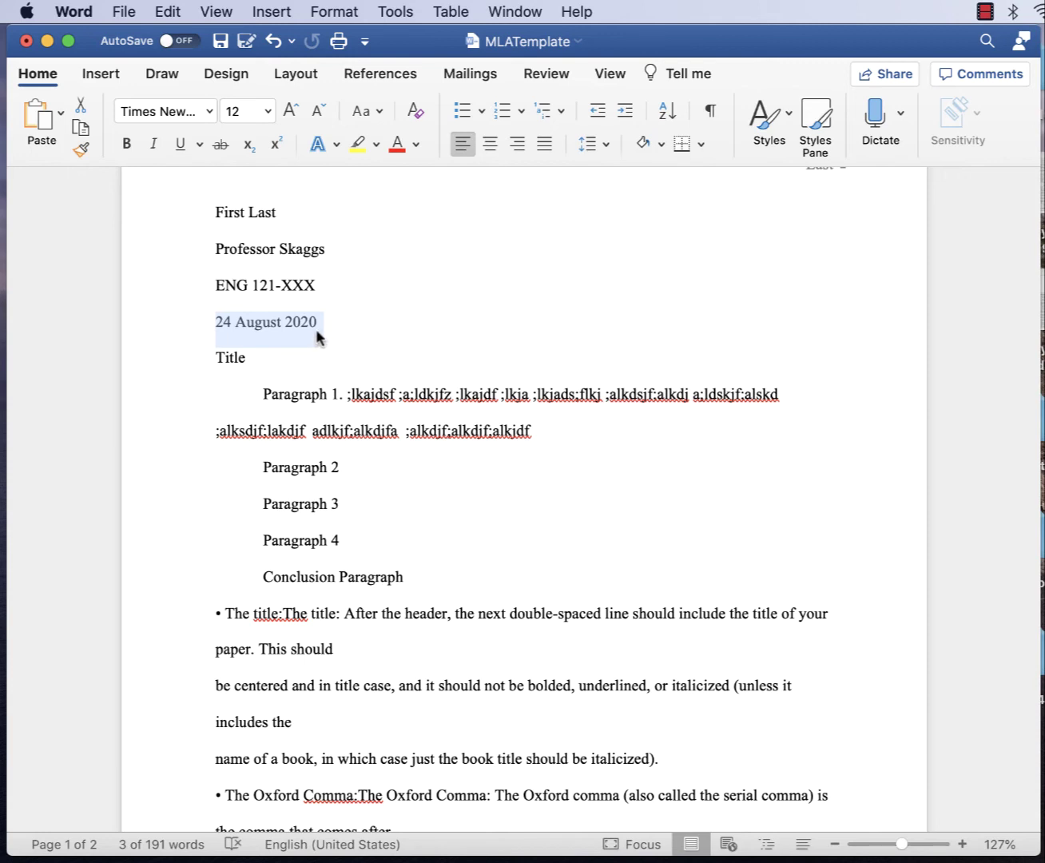
left_click(305, 323)
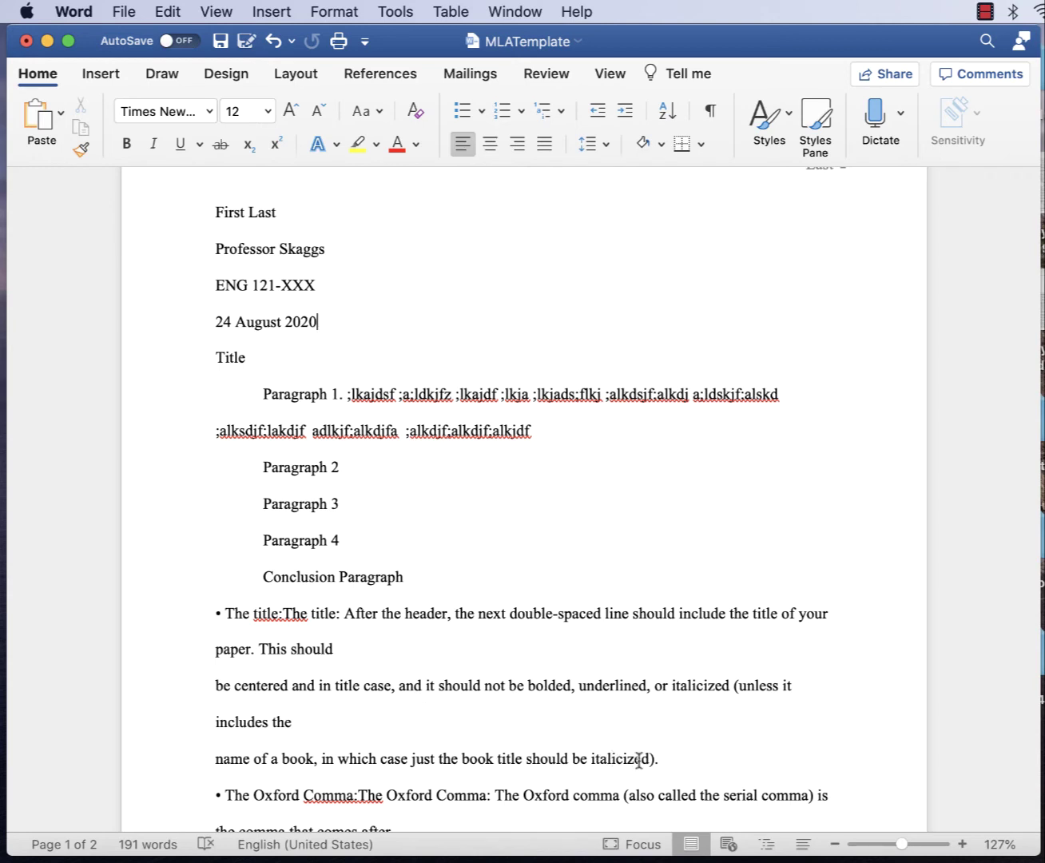
left_click_drag(674, 760, 219, 629)
key("BackSpace")
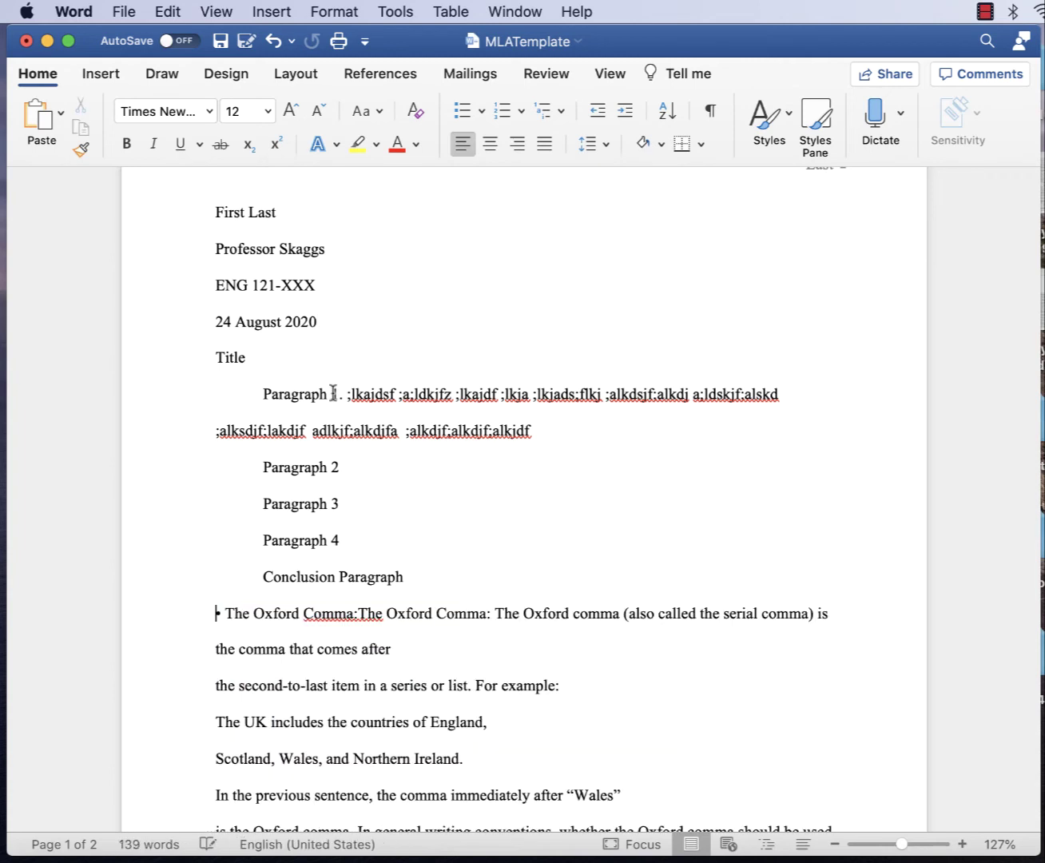
- Center the title line and extend its text to "Title of All Things"
left_click(218, 350)
left_click(490, 144)
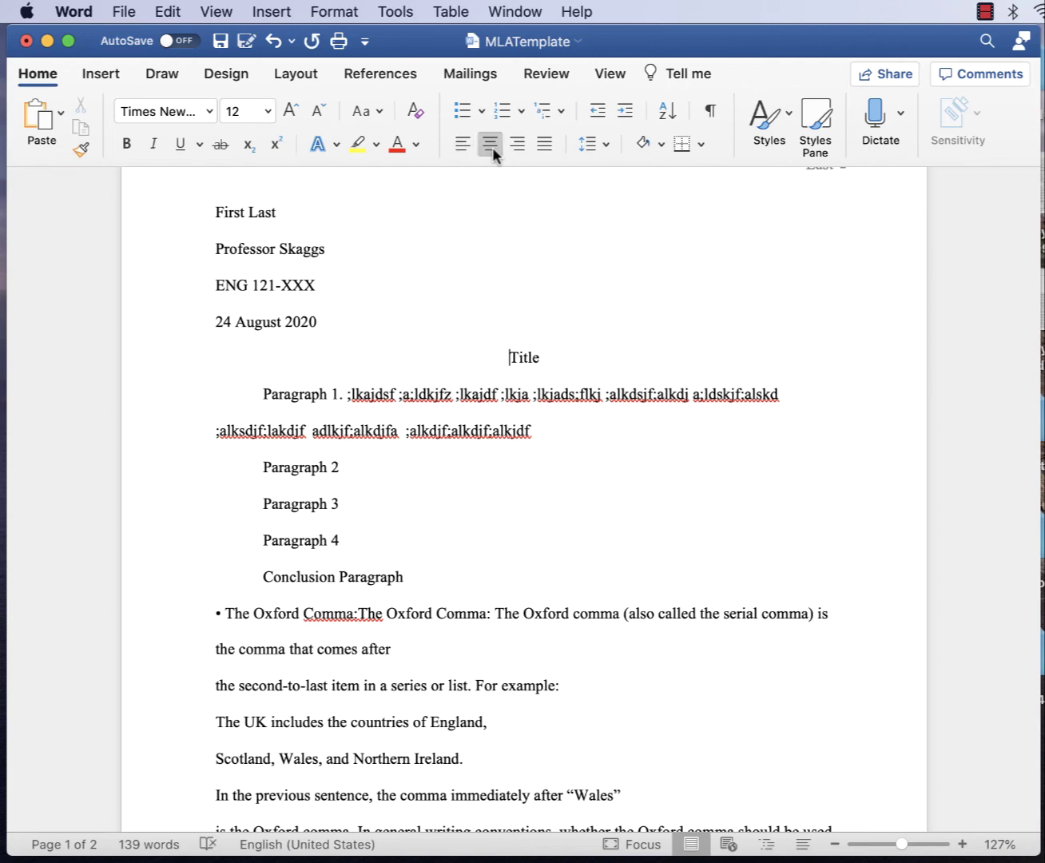
left_click(541, 358)
type("of All Things")
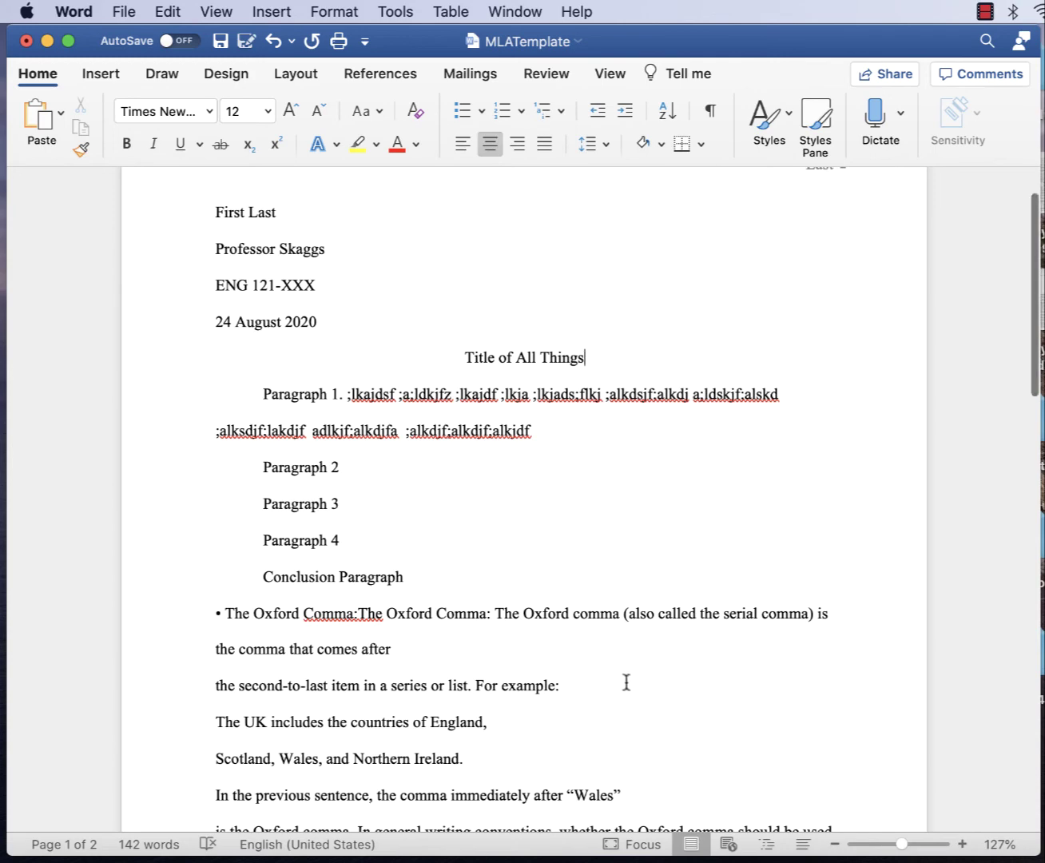
- Review the UK countries example and delete the Oxford Comma rule through "MLA"
scroll(623, 686, "down", 3)
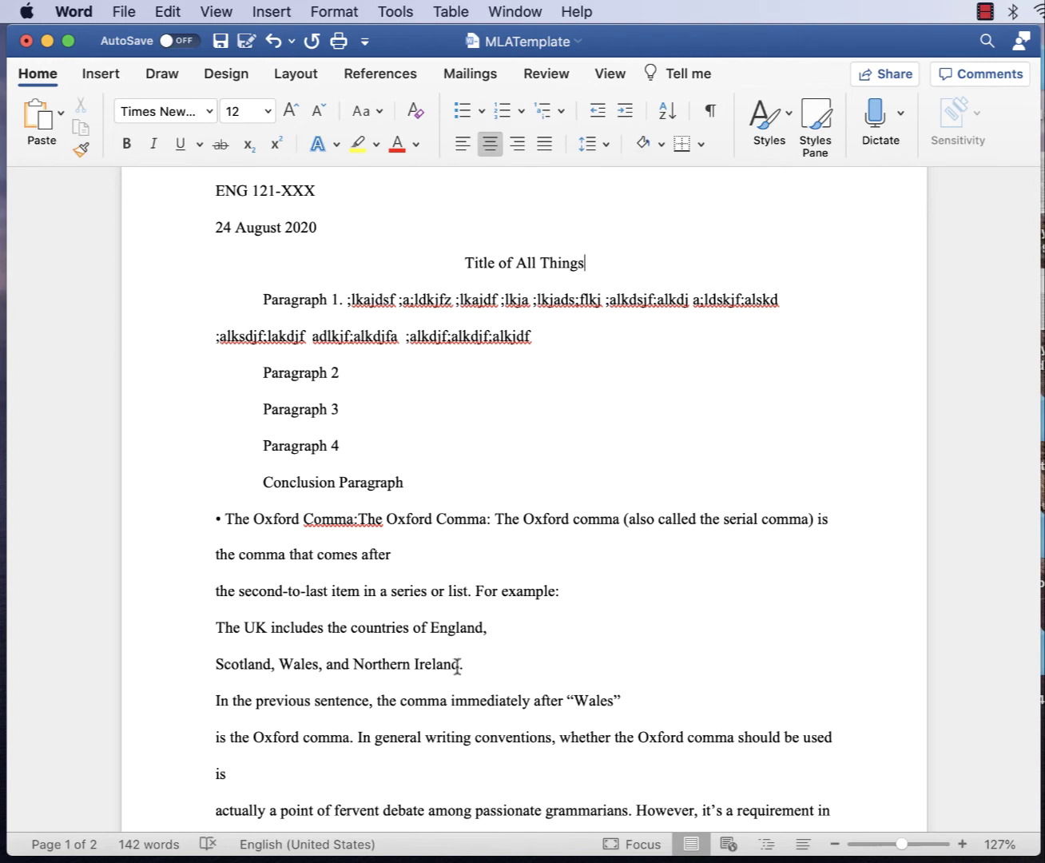
left_click_drag(464, 663, 206, 627)
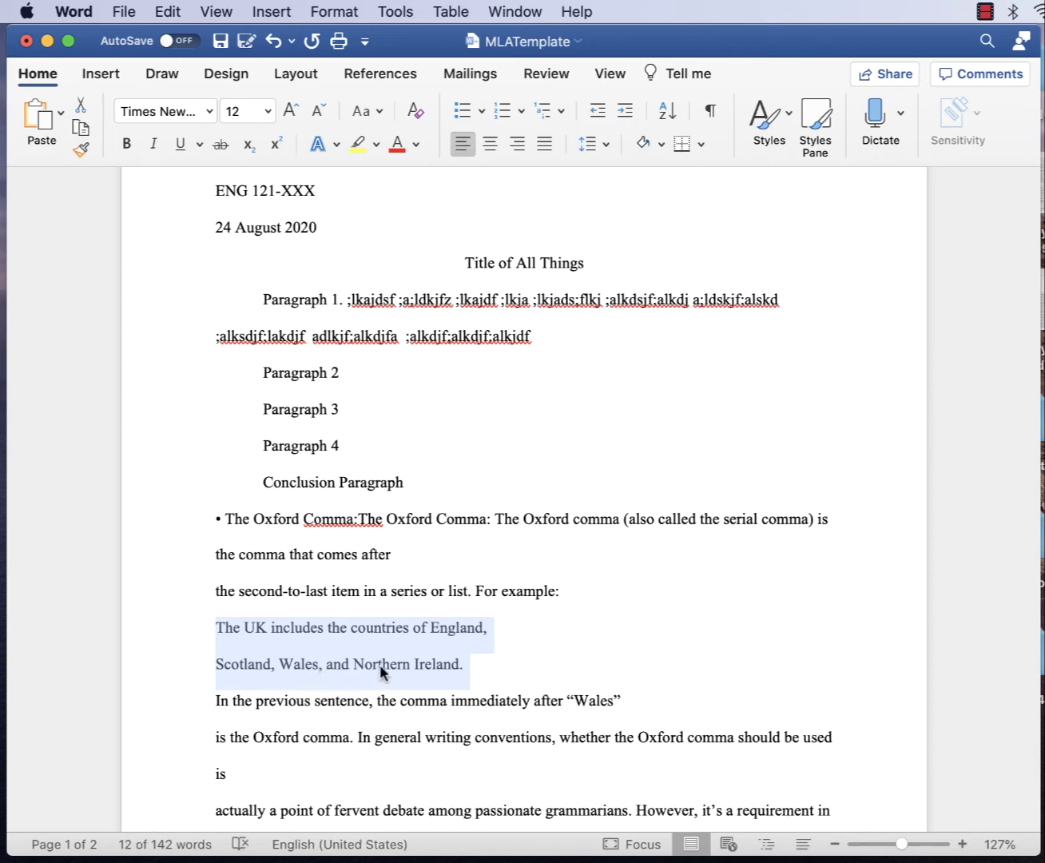
left_click(458, 672)
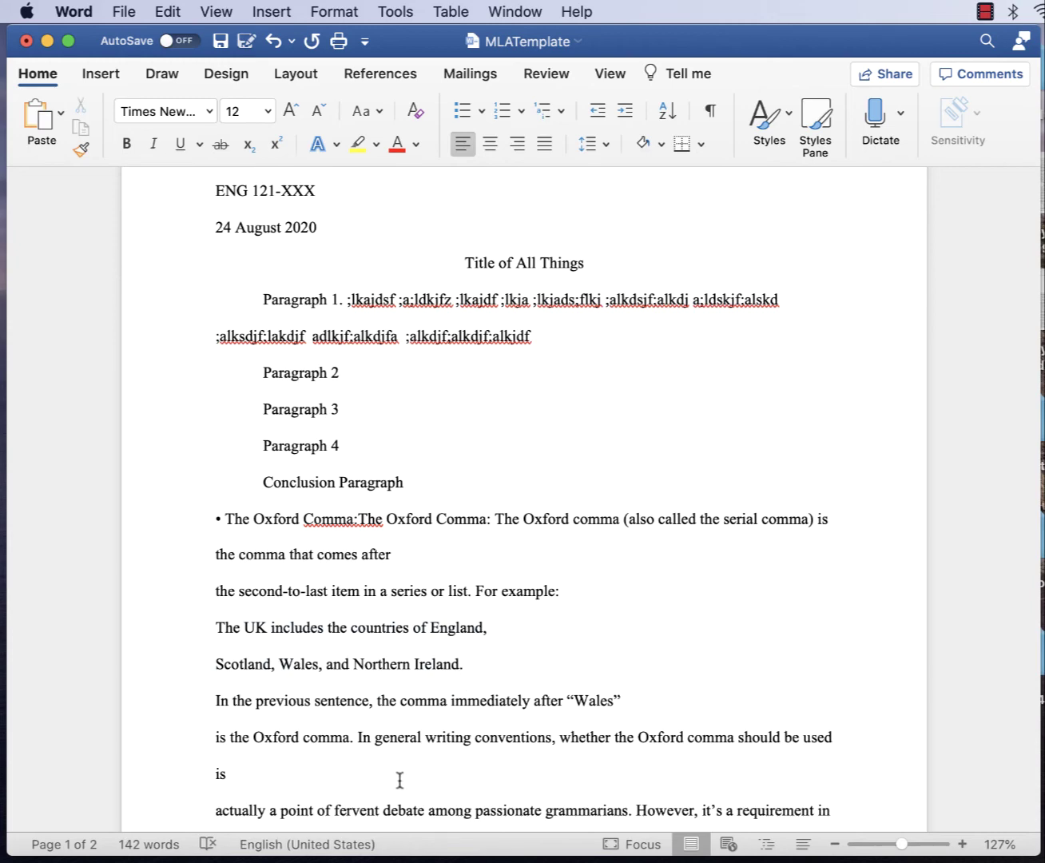
scroll(238, 771, "down", 2)
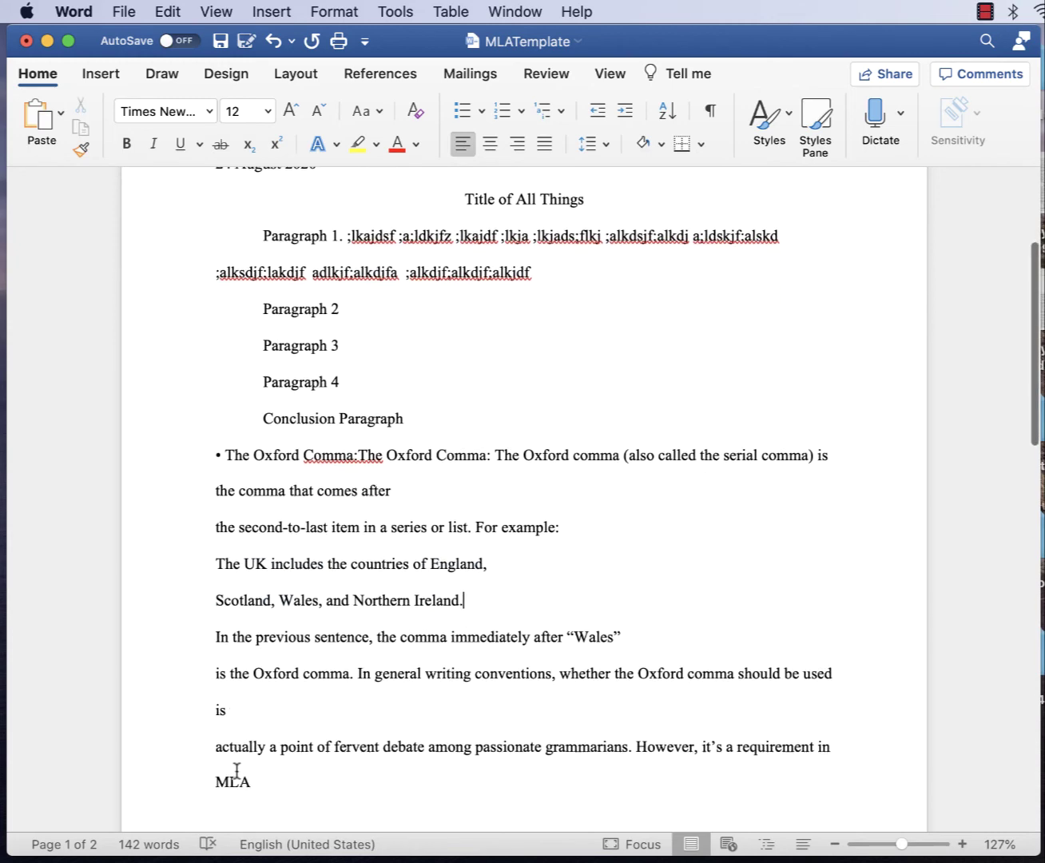
left_click_drag(272, 776, 195, 466)
key("BackSpace")
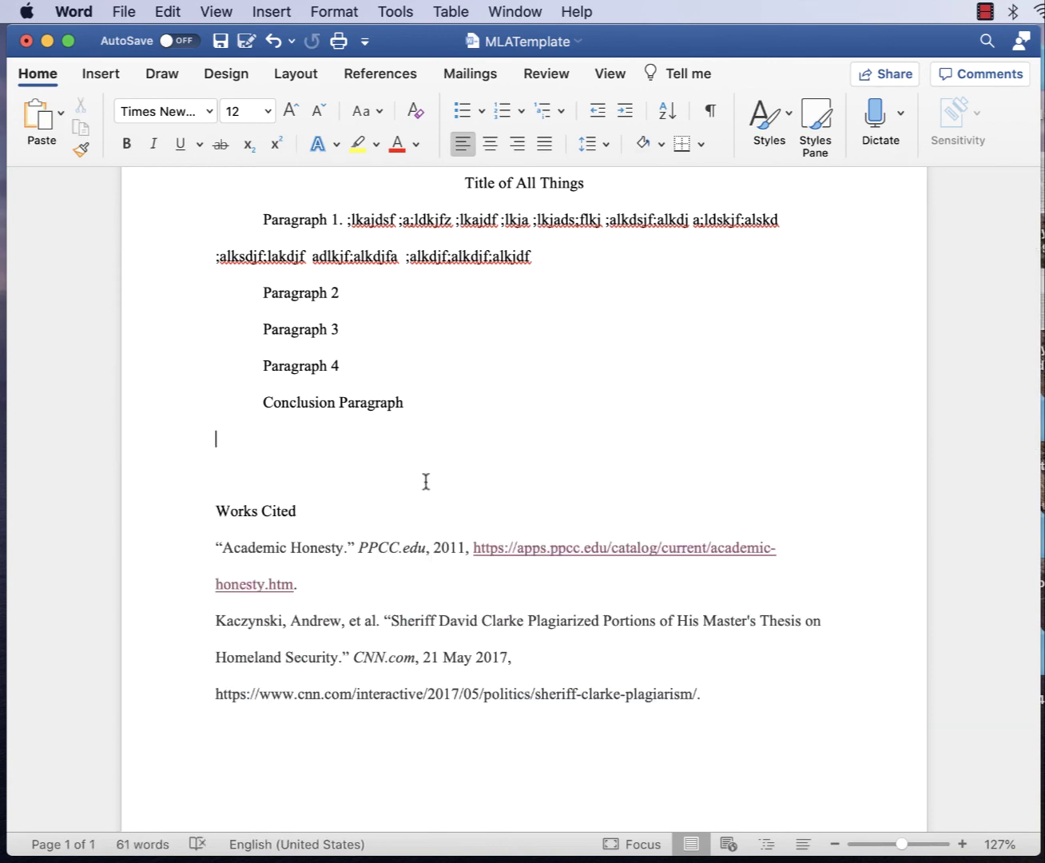
- Add an indented "END" line directly after the Conclusion Paragraph line
type("En")
key("BackSpace")
key("BackSpace")
key("BackSpace")
key("Return")
type("END")
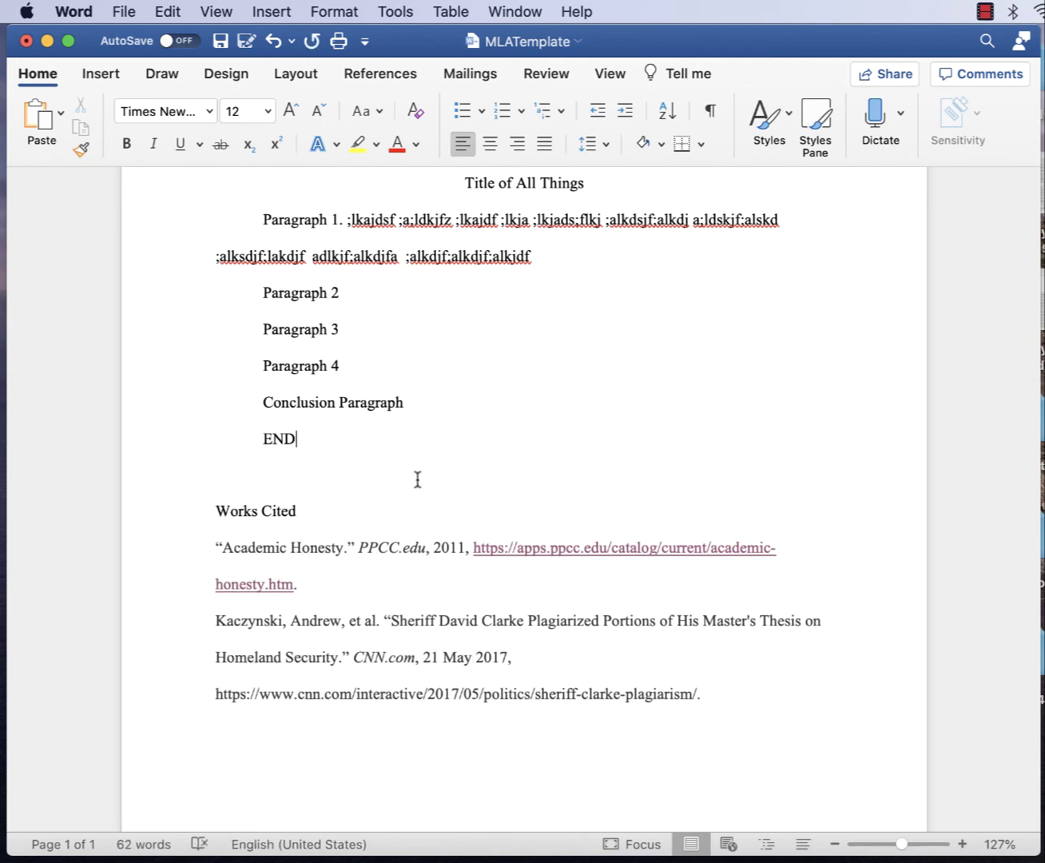
- Insert blank lines after "END" until the Works Cited section starts on the second page
scroll(434, 456, "up", 2)
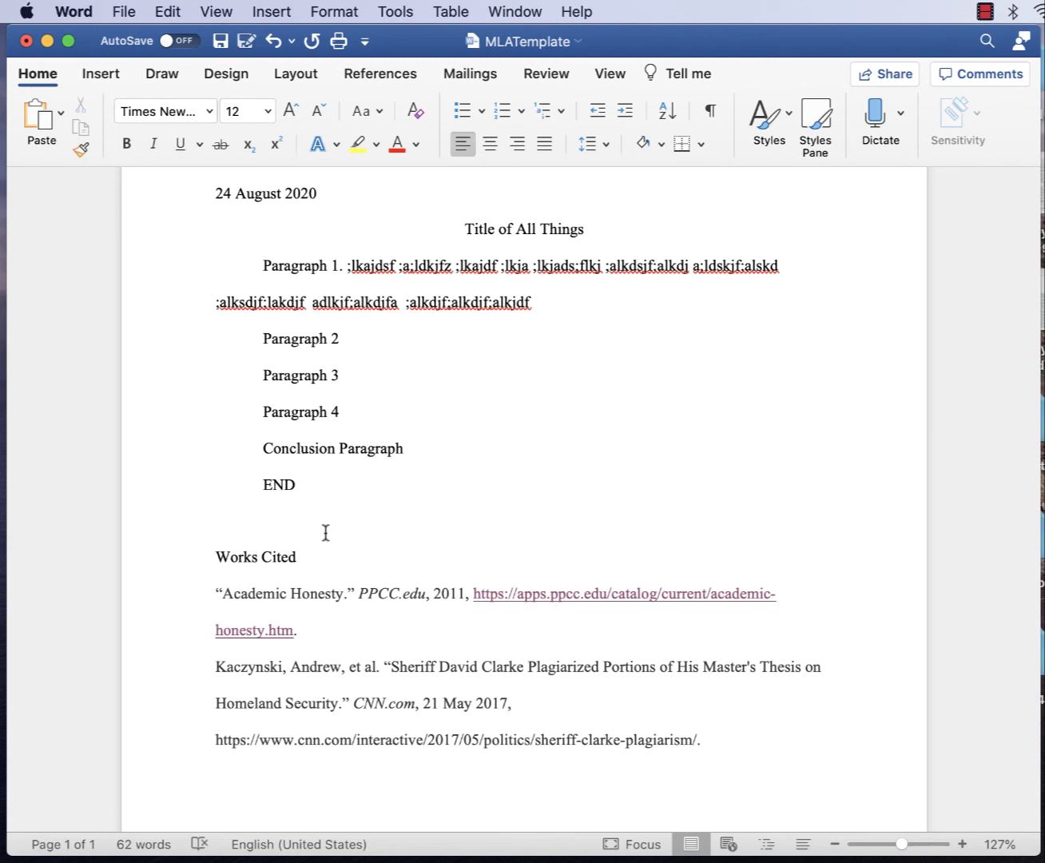
key("Return")
key("Return")
key("Return")
key("Return")
key("Return")
key("Return")
key("Return")
key("Return")
key("Return")
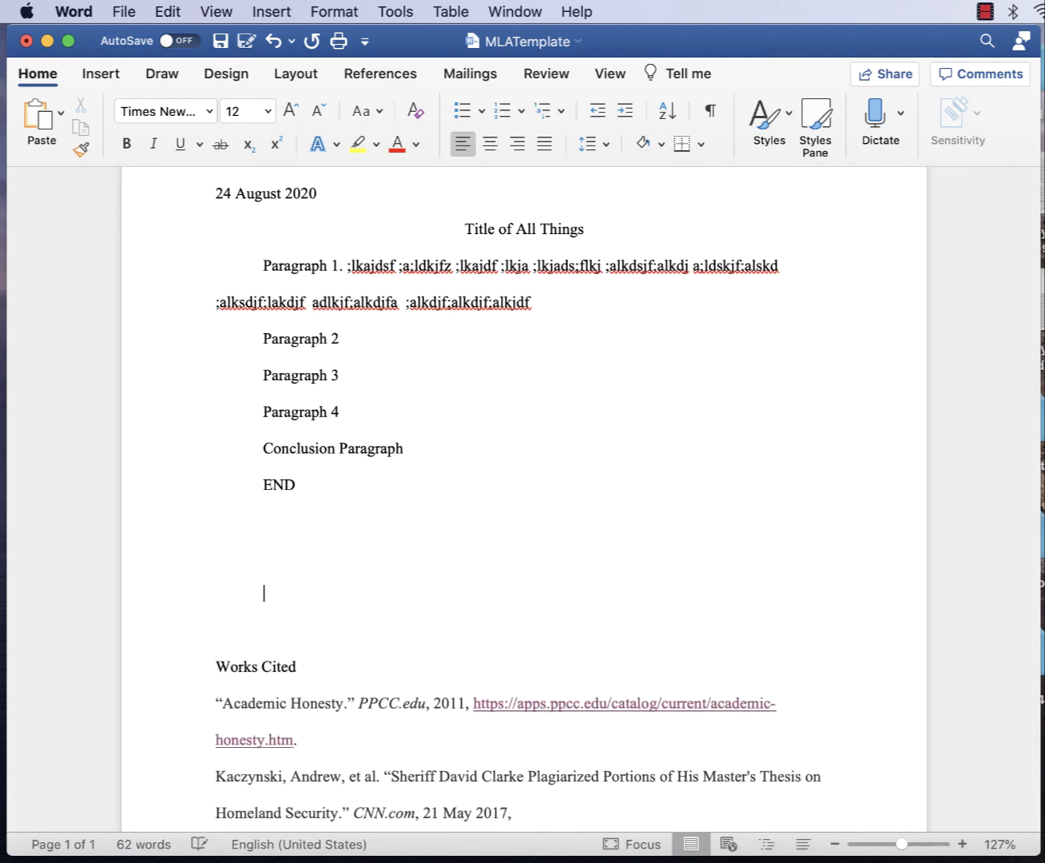
scroll(523, 496, "down", 10)
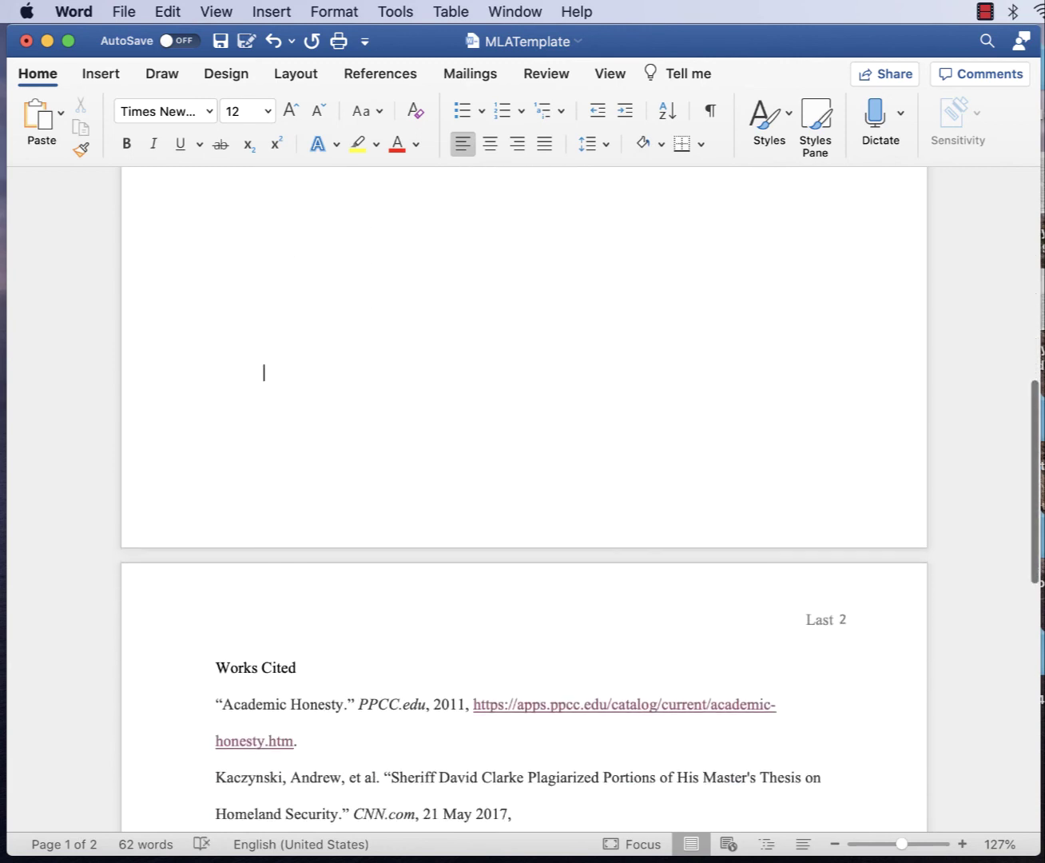
- Delete the Paragraph 2 placeholder line together with the indent in front of Paragraph 3
scroll(296, 472, "up", 15)
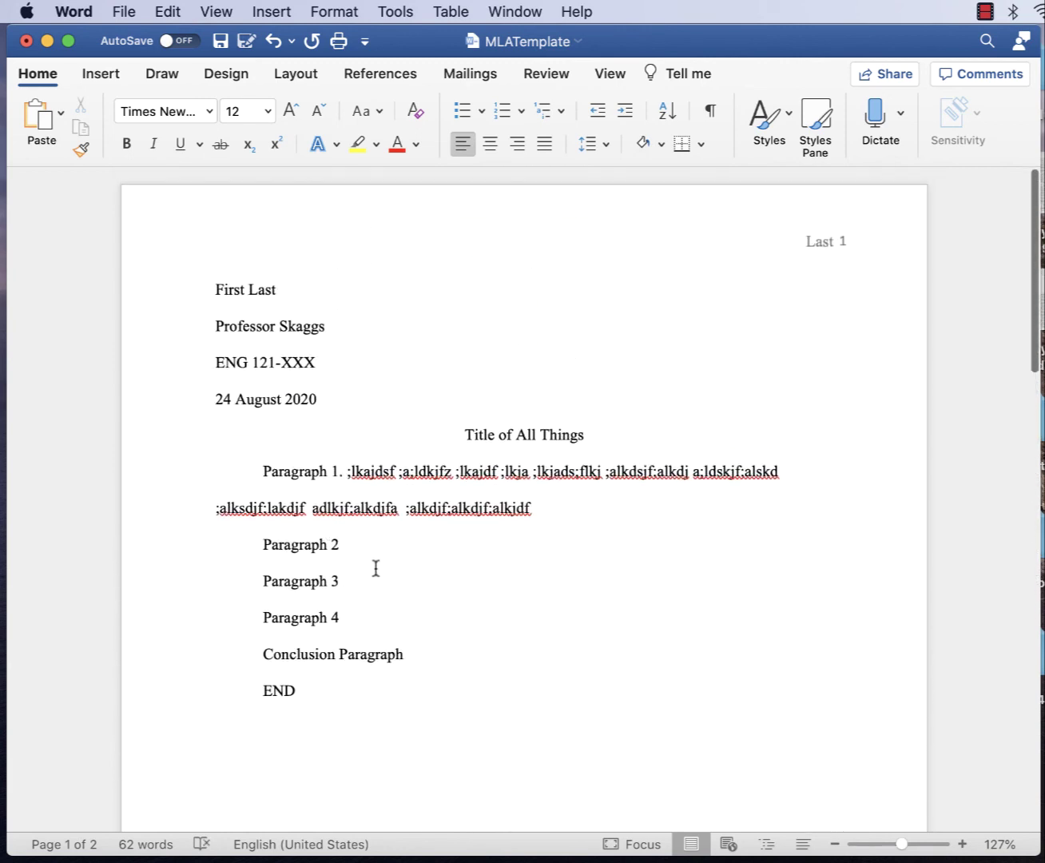
left_click_drag(376, 569, 238, 566)
key("BackSpace")
key("BackSpace")
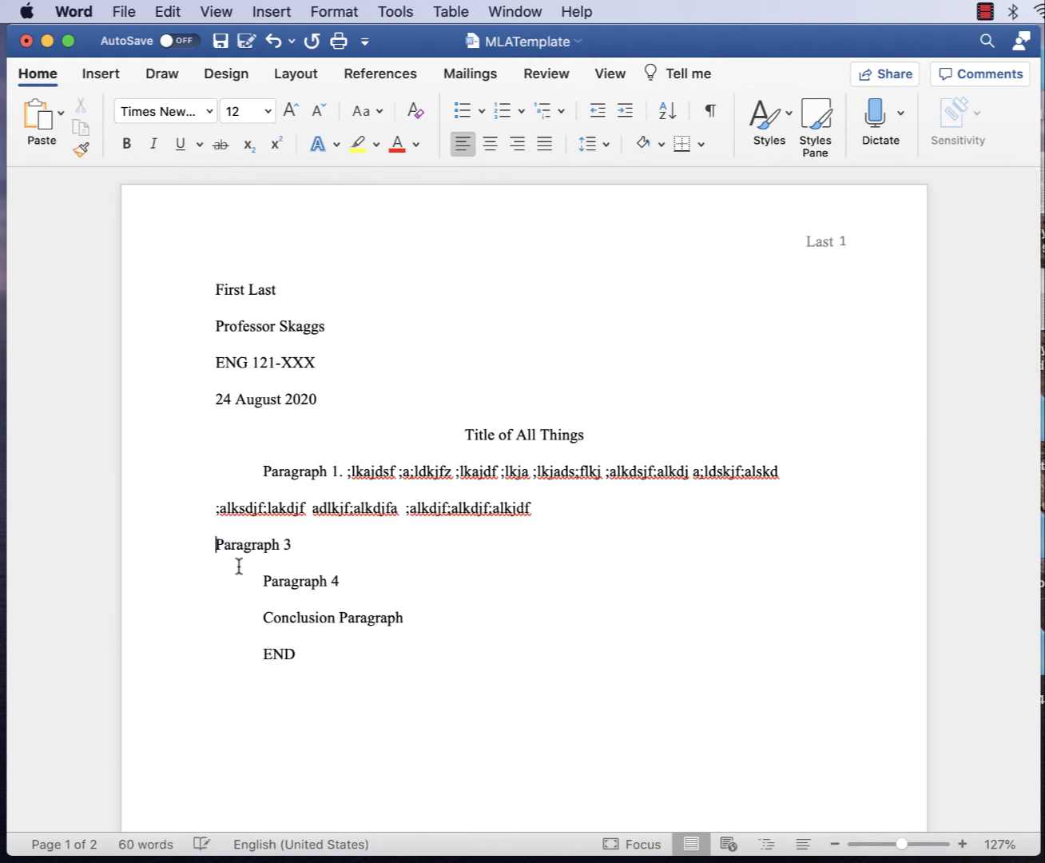
- Join the Paragraph 3 line to the end of Paragraph 1, and undo the edits back to before Paragraph 2 was deleted
key("BackSpace")
scroll(134, 732, "down", 11)
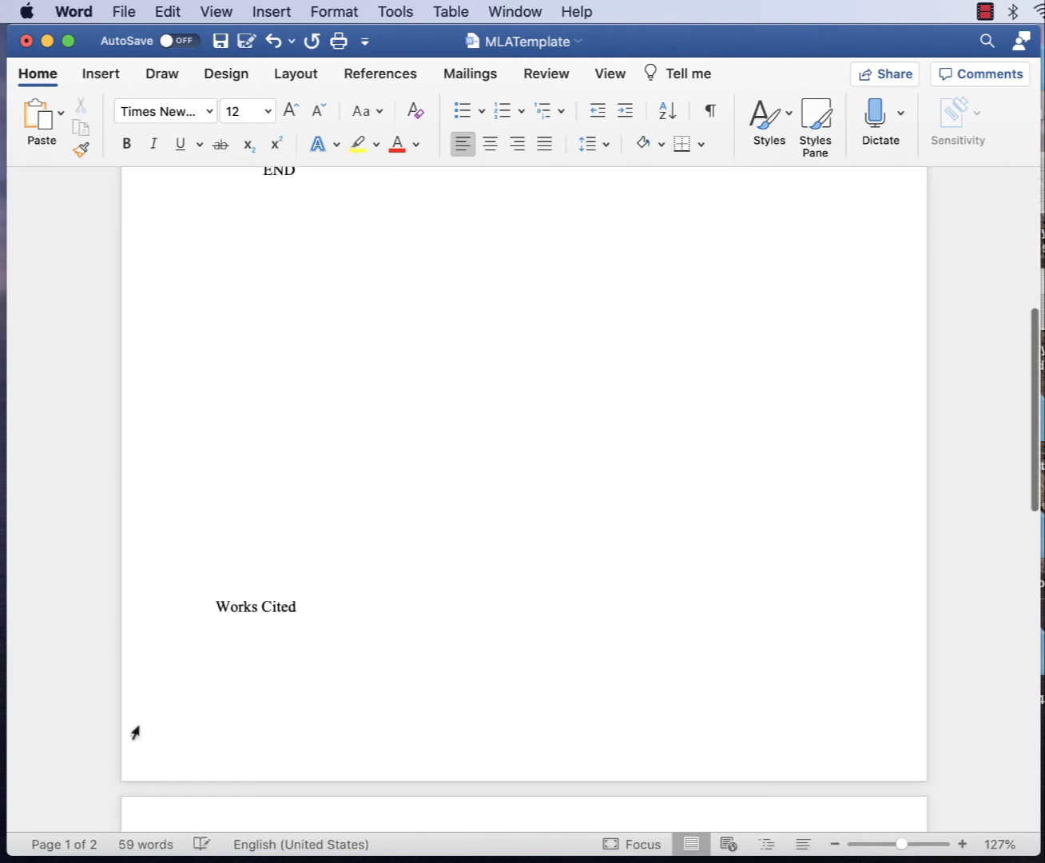
scroll(276, 630, "up", 4)
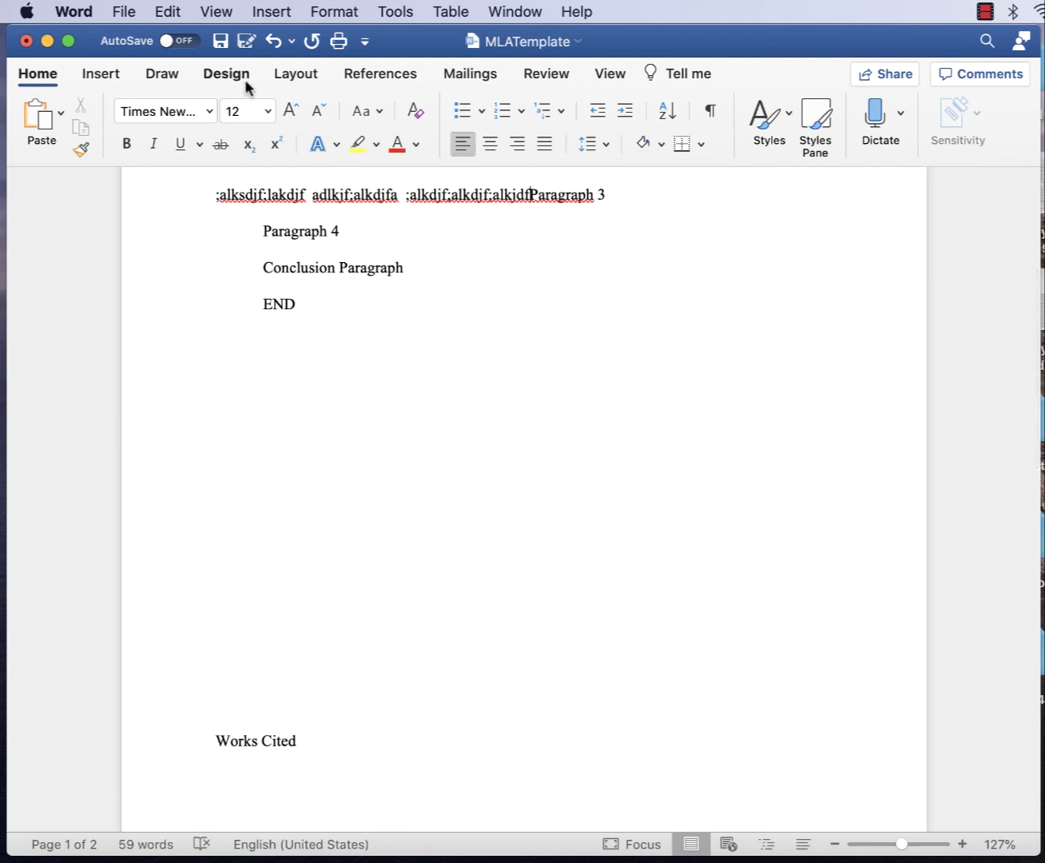
left_click(274, 41)
left_click(273, 48)
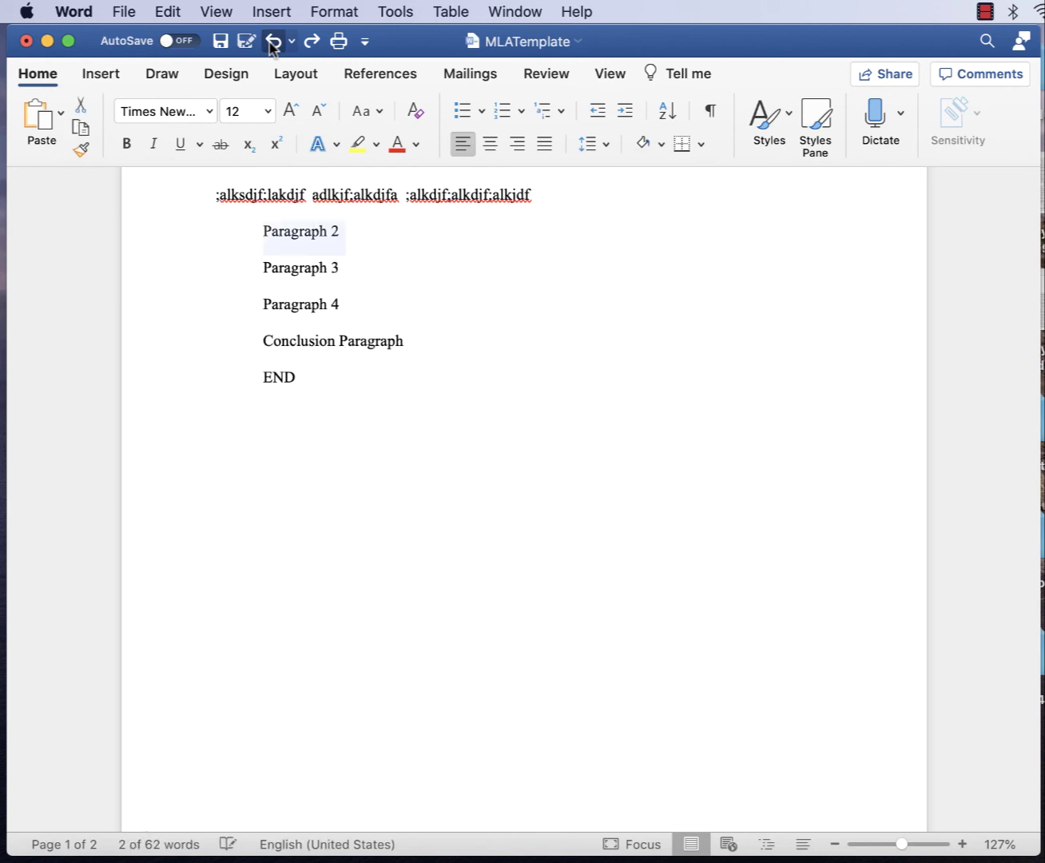
- Add two blank lines after "END" and check where the Works Cited section sits on the second page
left_click(395, 342)
left_click(338, 380)
key("Return")
key("Return")
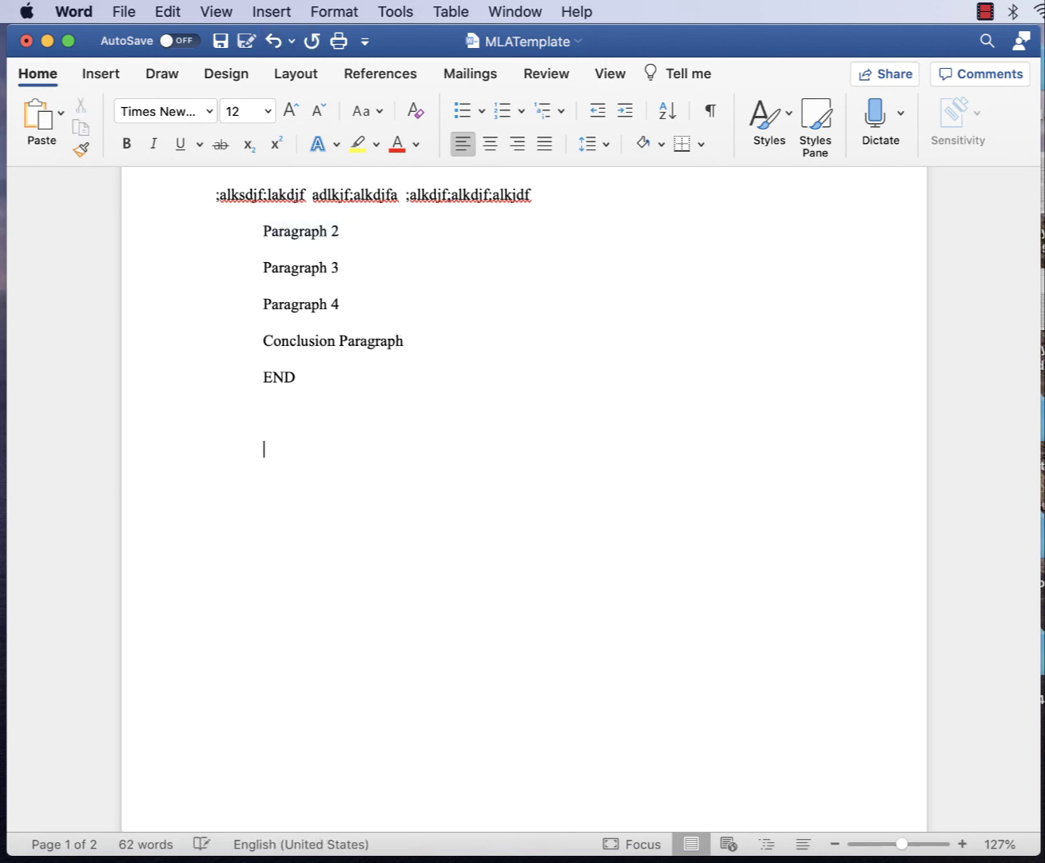
scroll(308, 441, "down", 10)
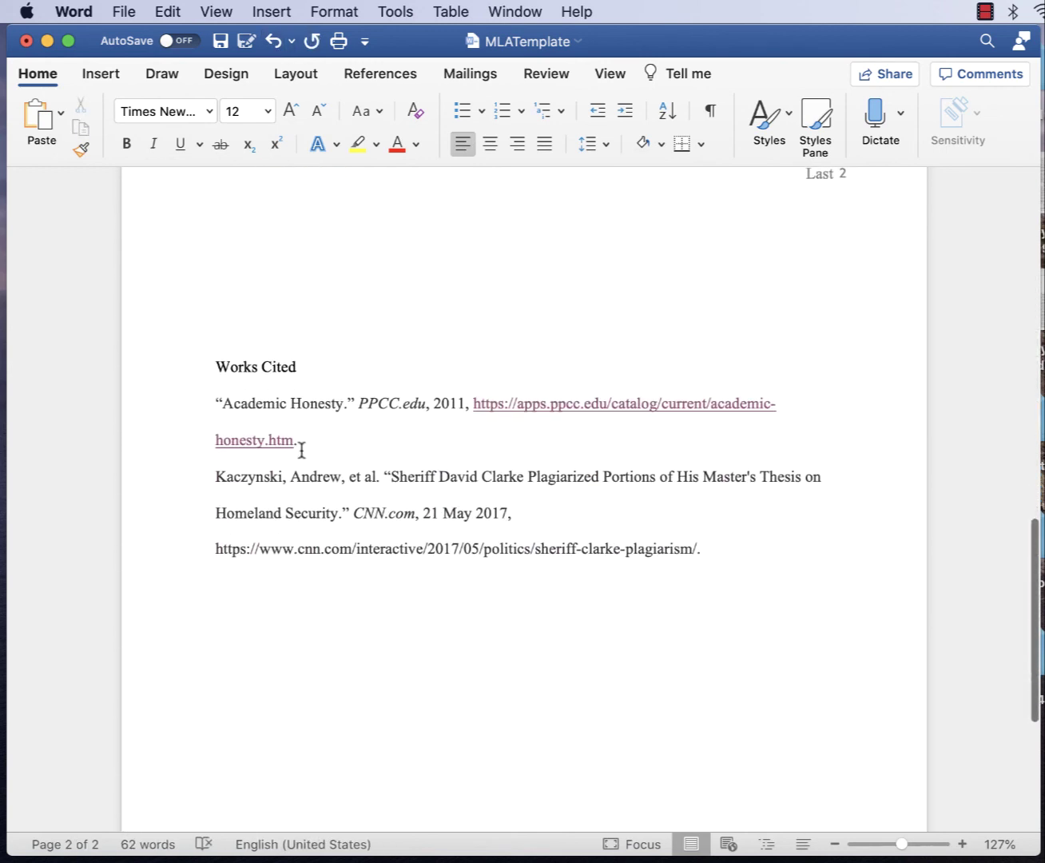
scroll(343, 331, "up", 4)
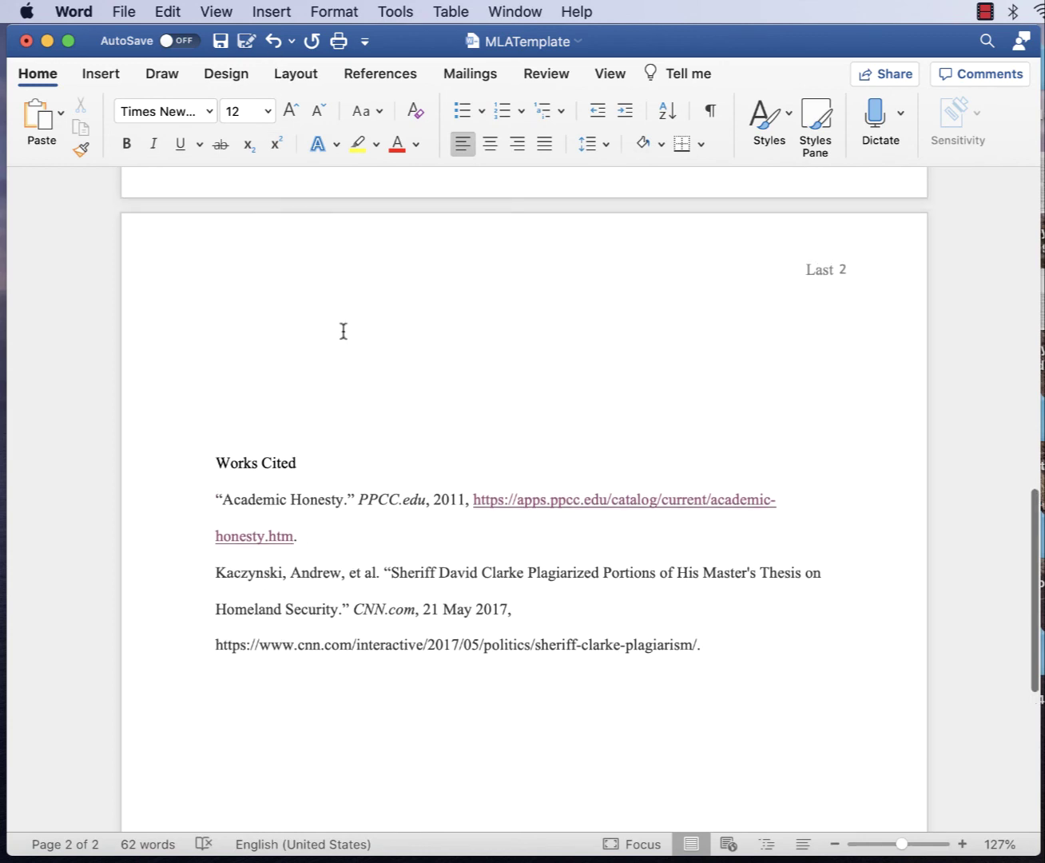
scroll(333, 348, "up", 4)
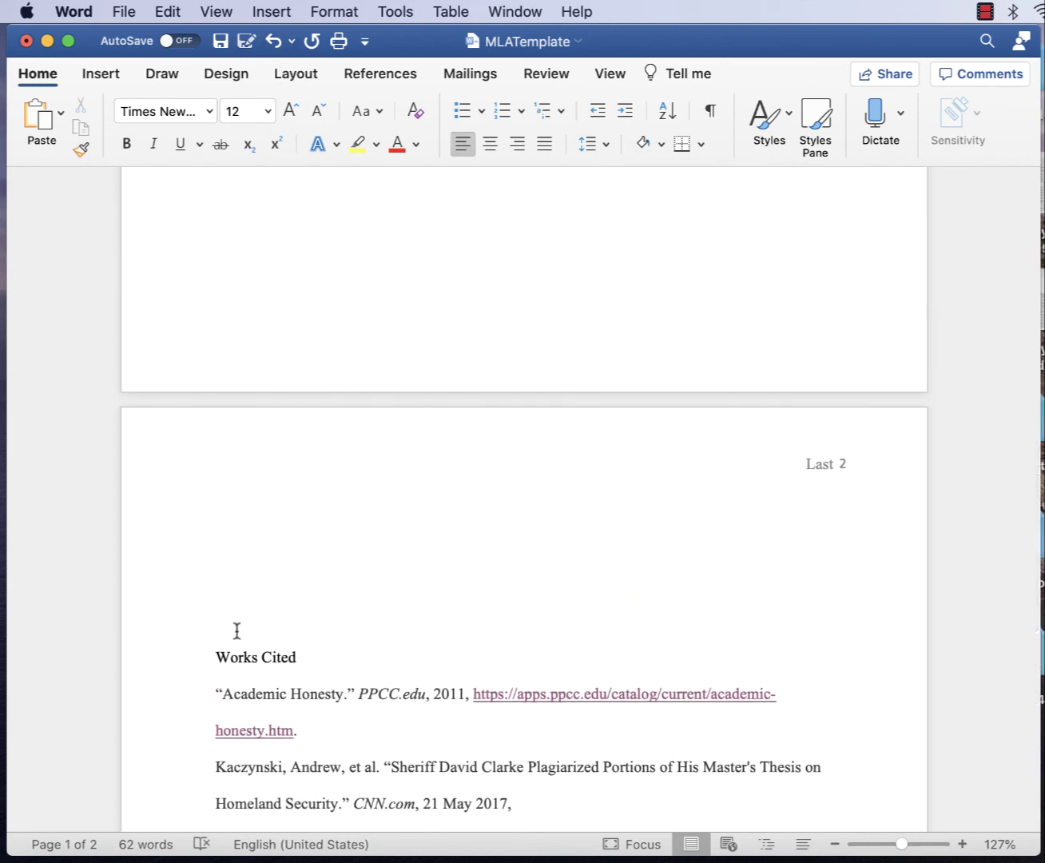
- Delete all blank lines between "END" and the Works Cited heading
left_click_drag(236, 630, 247, 381)
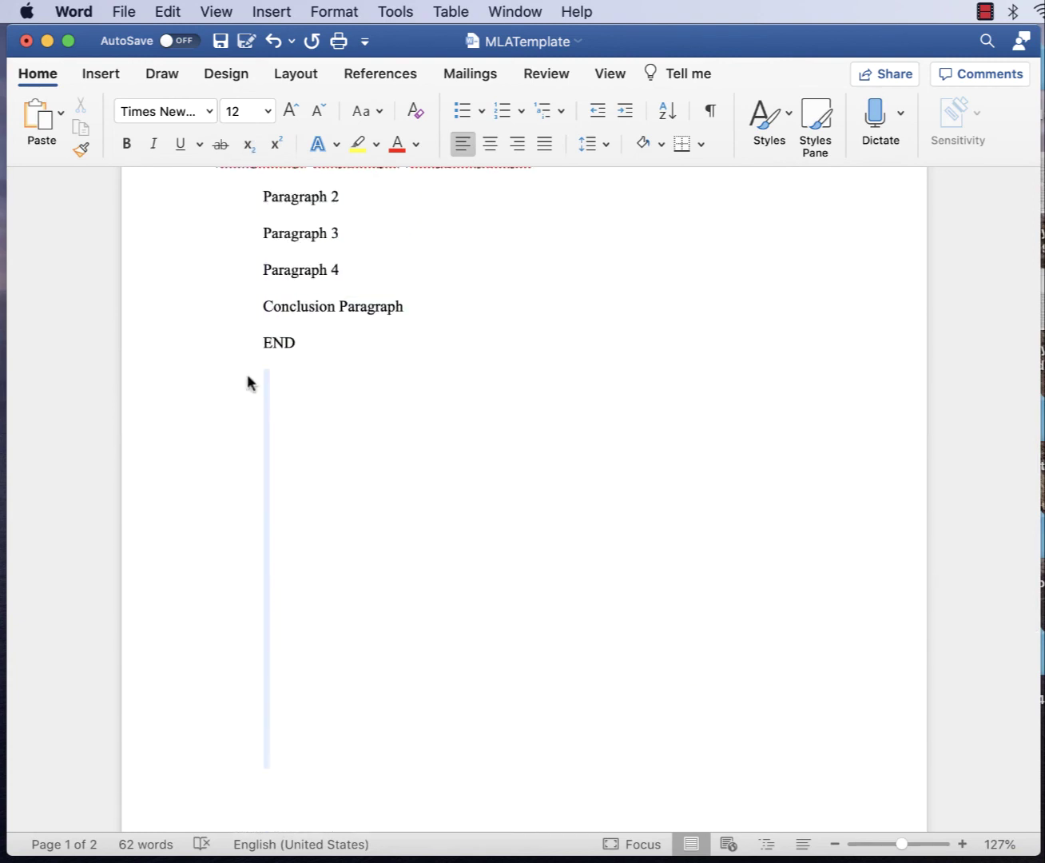
key("BackSpace")
key("BackSpace")
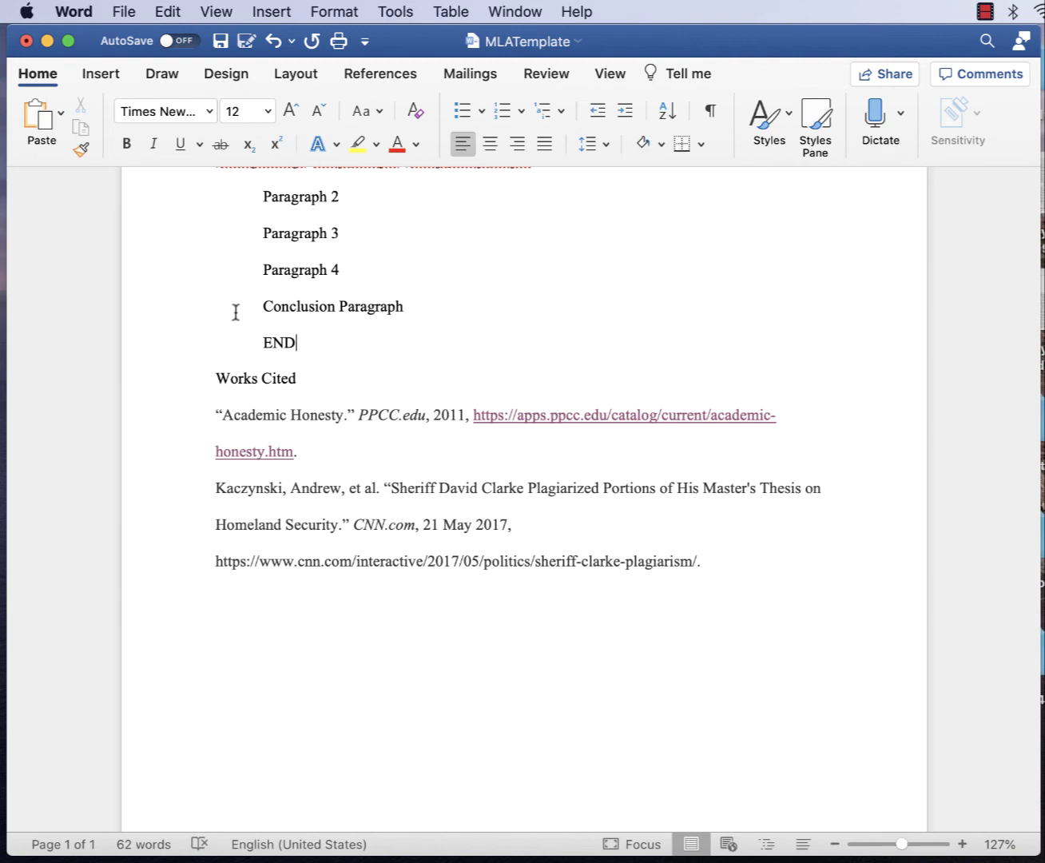
- Insert a page break after "END" and remove the empty line above the Works Cited heading
left_click(106, 76)
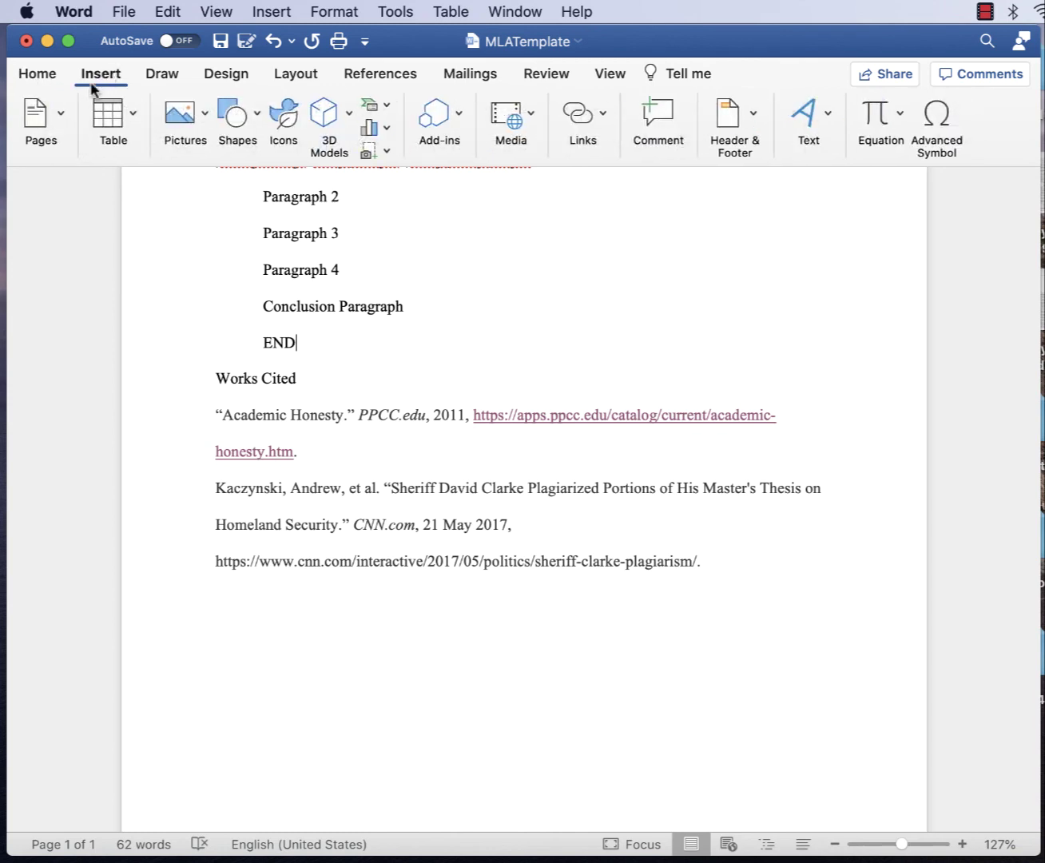
left_click(65, 108)
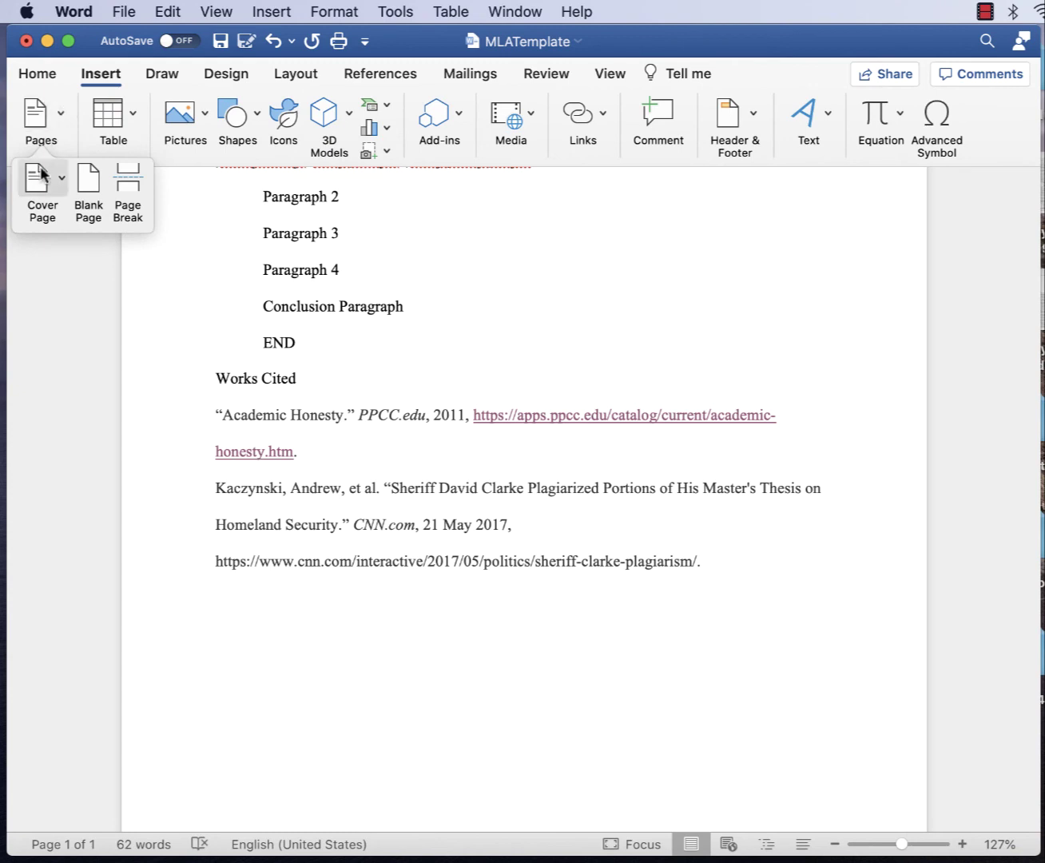
left_click(126, 186)
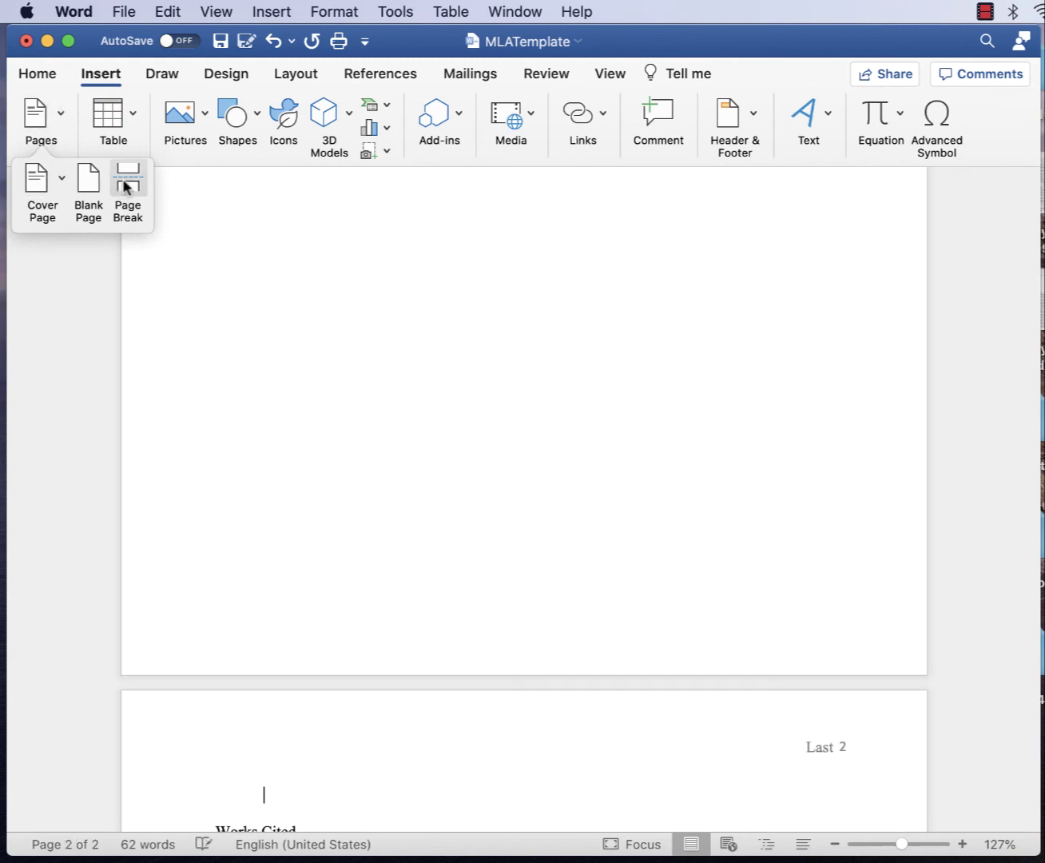
scroll(338, 463, "down", 3)
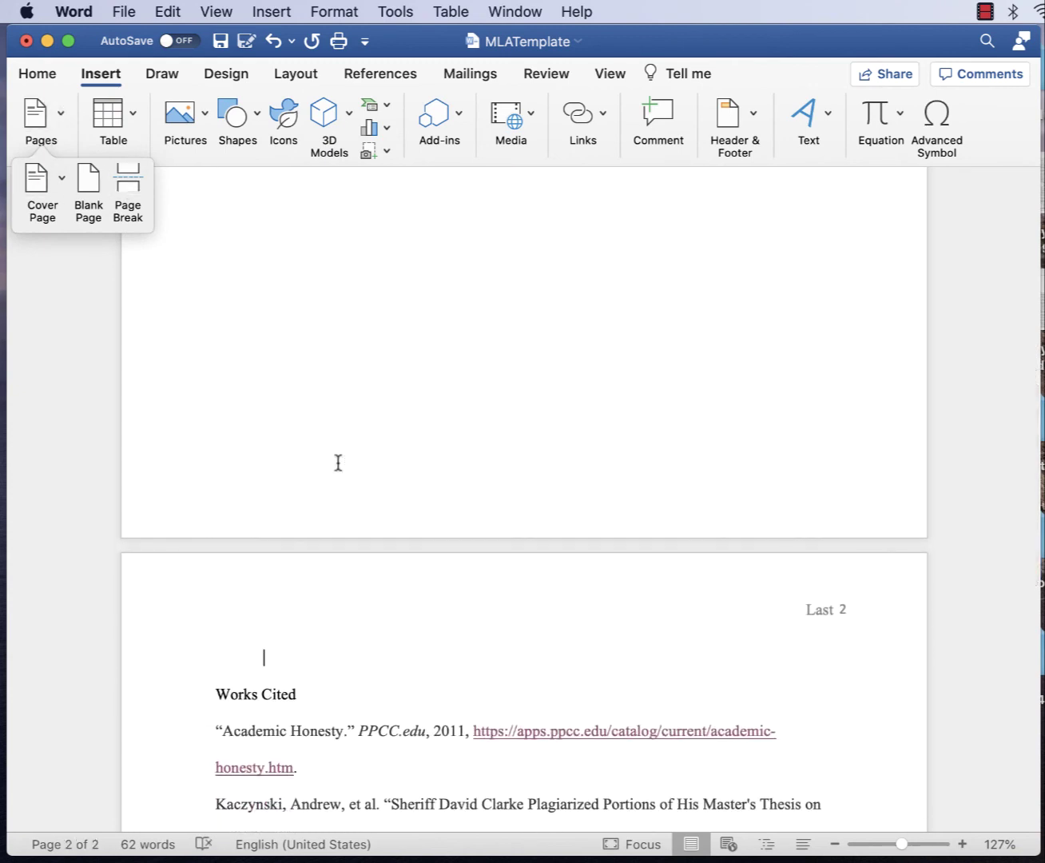
key("Delete")
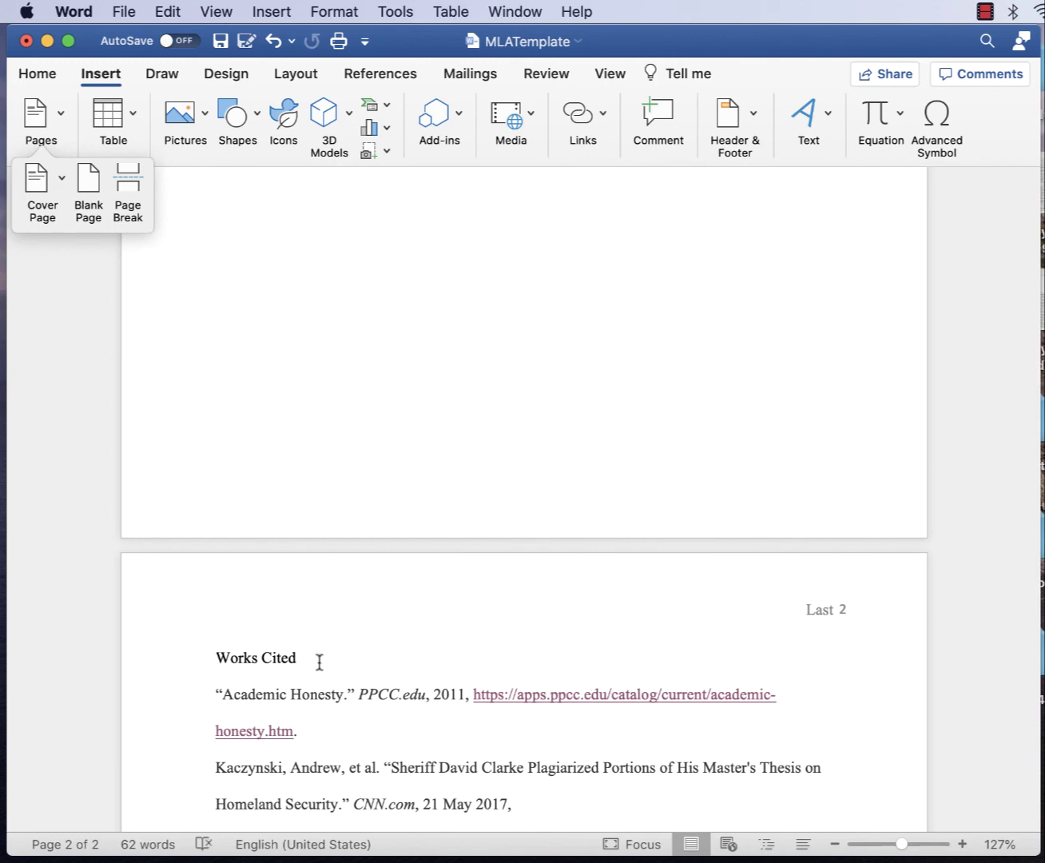
left_click(324, 376)
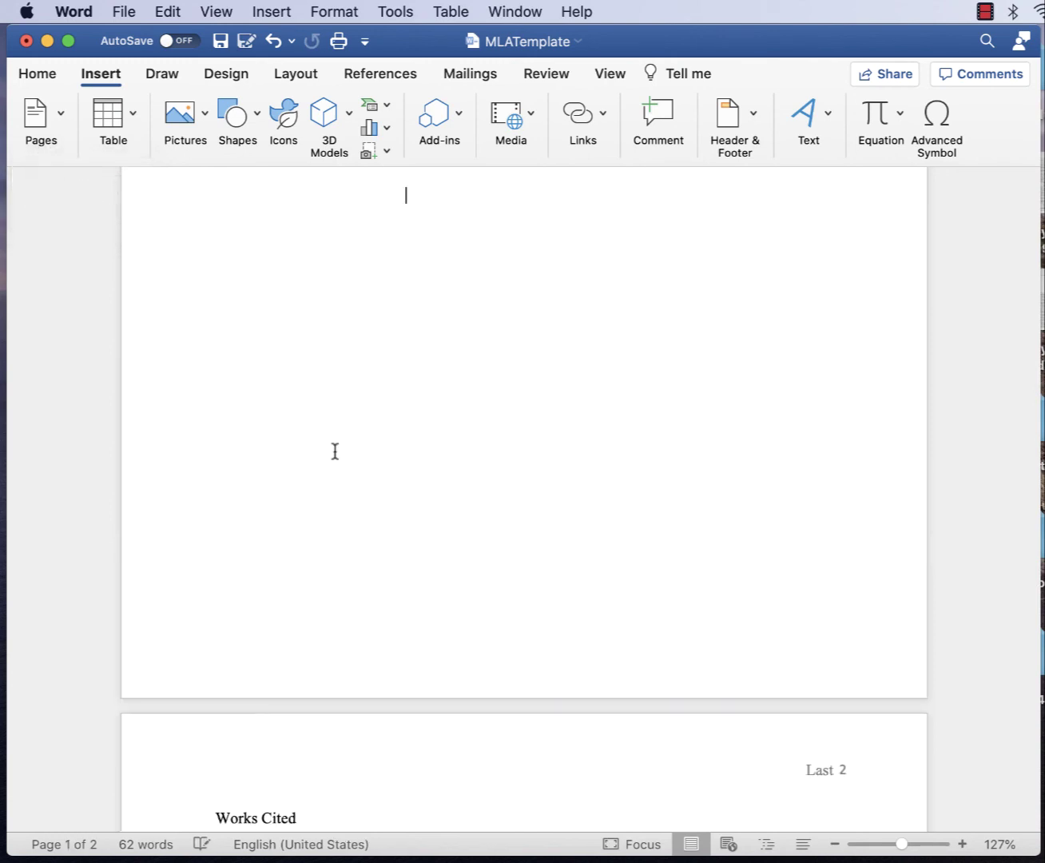
- Center the Works Cited heading on the second page
scroll(368, 608, "down", 5)
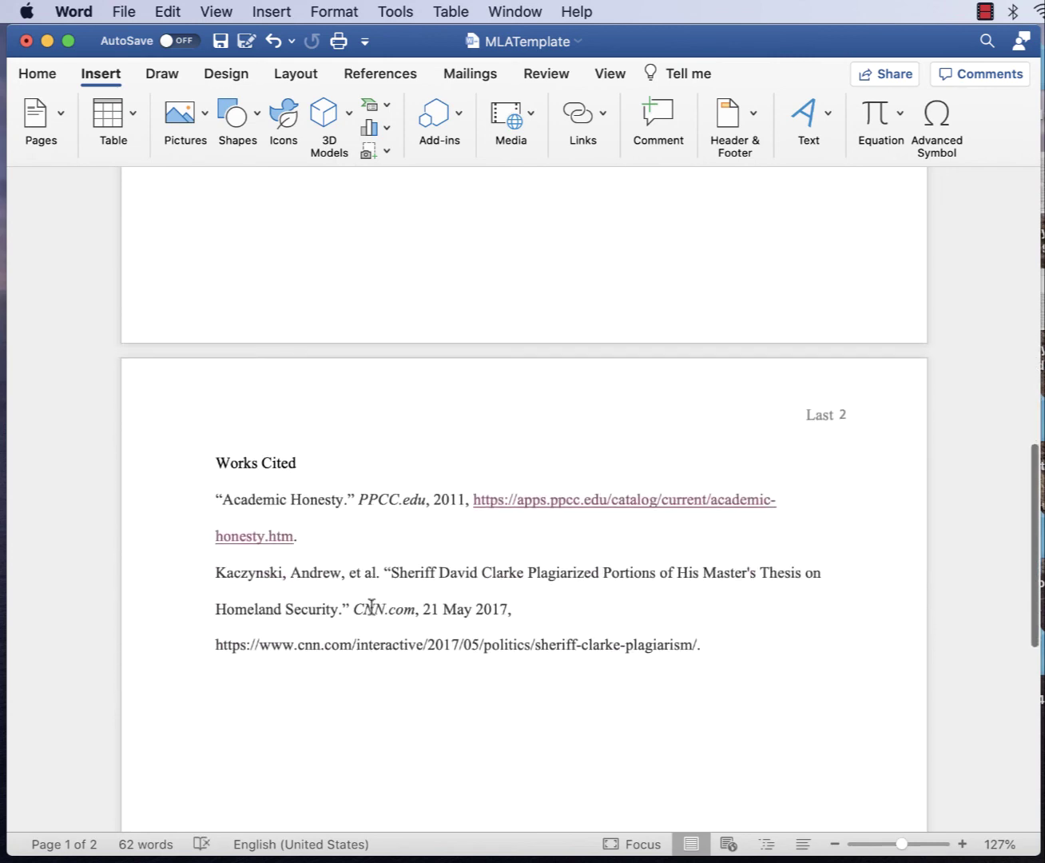
left_click(212, 464)
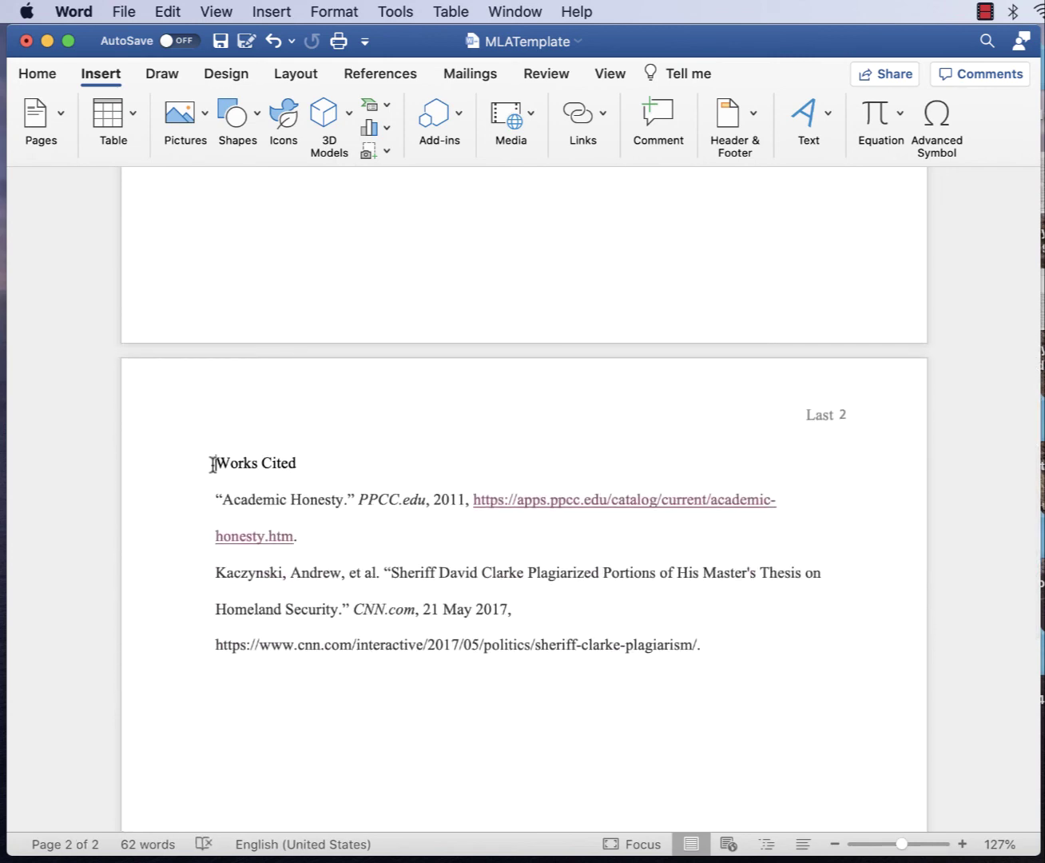
left_click(300, 466)
left_click(44, 79)
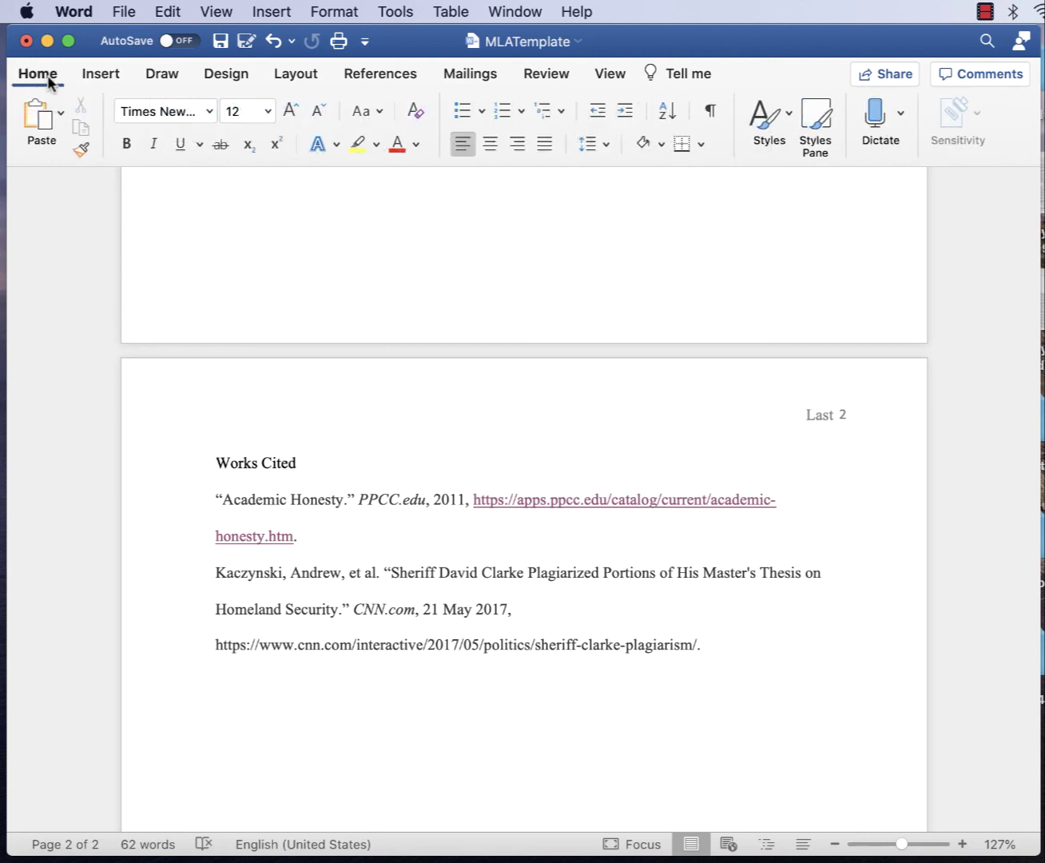
left_click(490, 143)
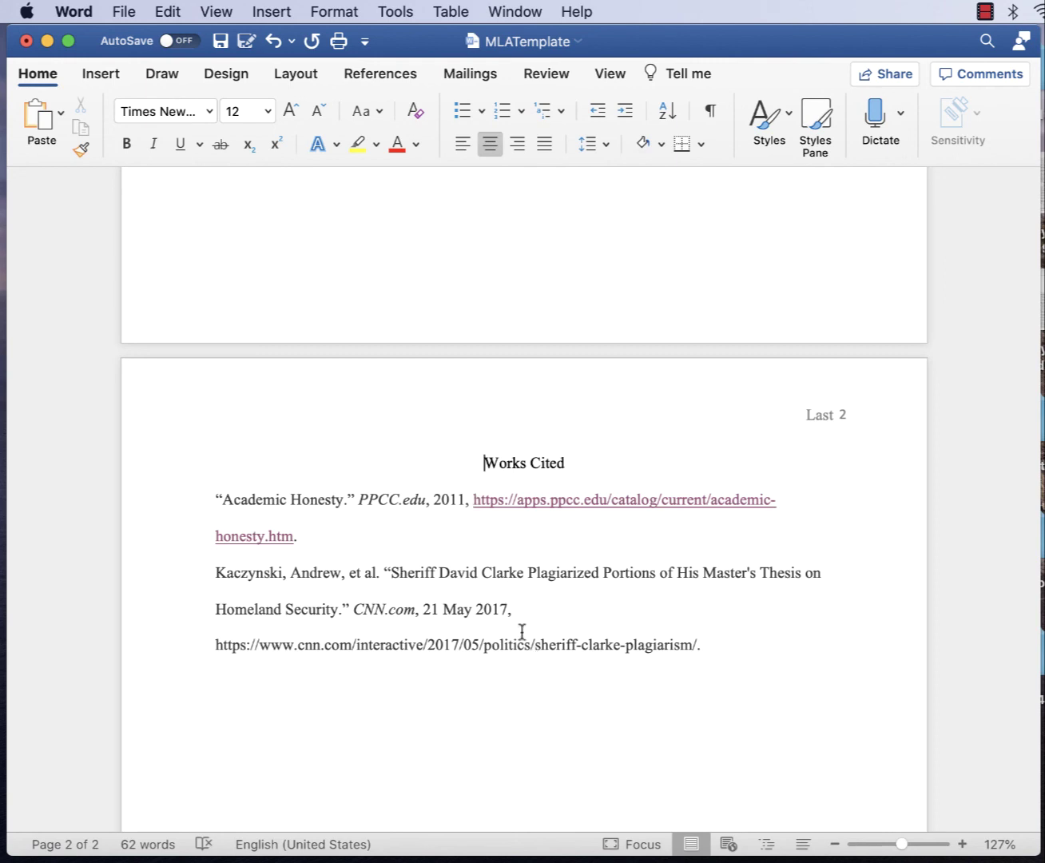
- Apply a hanging indent of 0.5" to both Works Cited entries through the paragraph settings
left_click(384, 543)
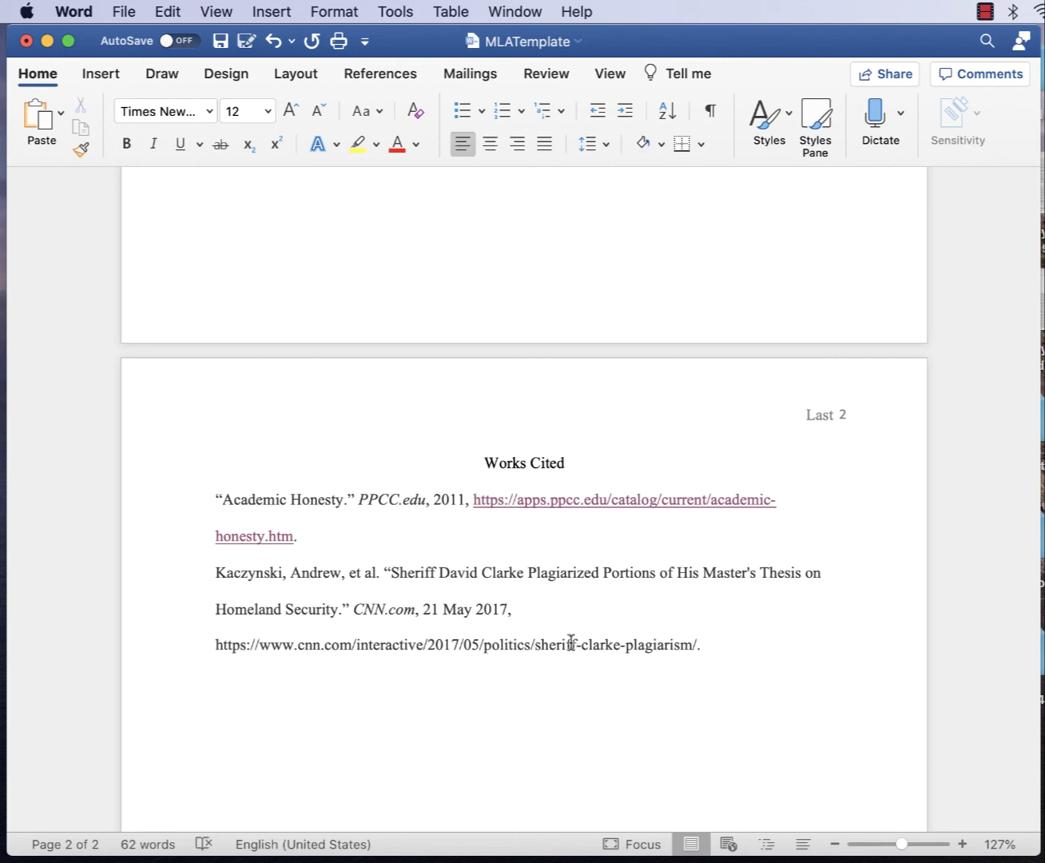
left_click_drag(714, 651, 175, 517)
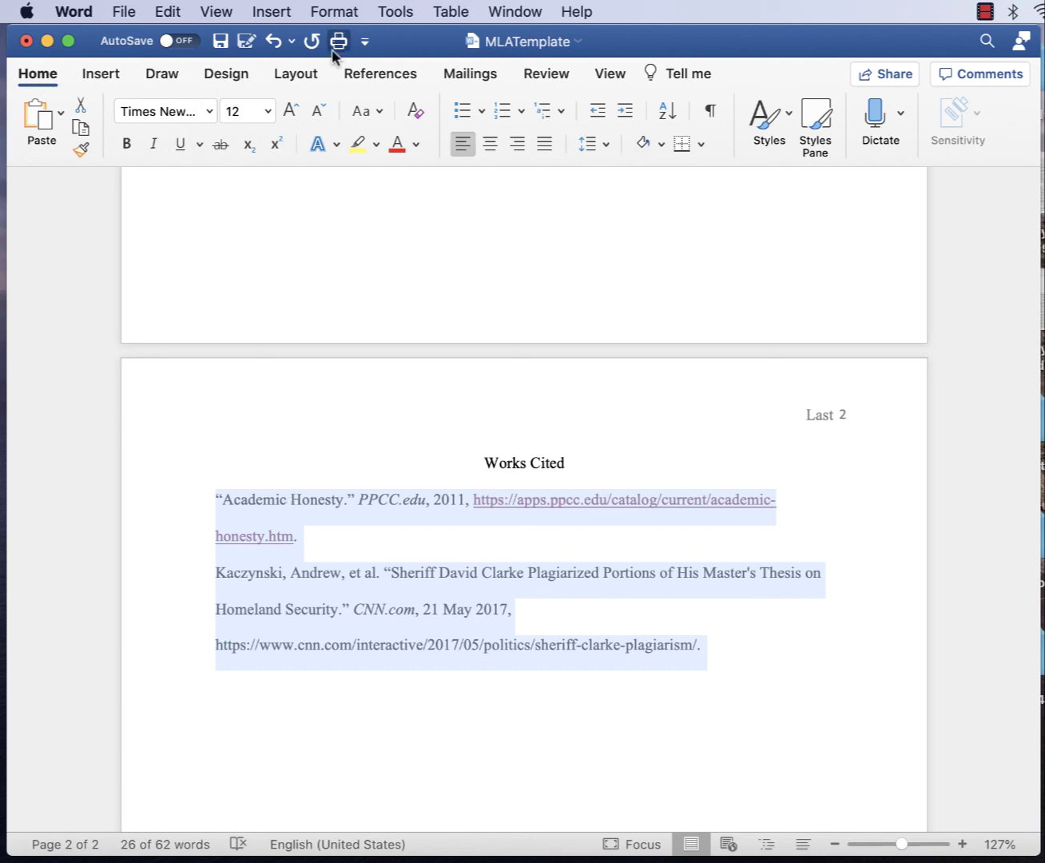
left_click(324, 13)
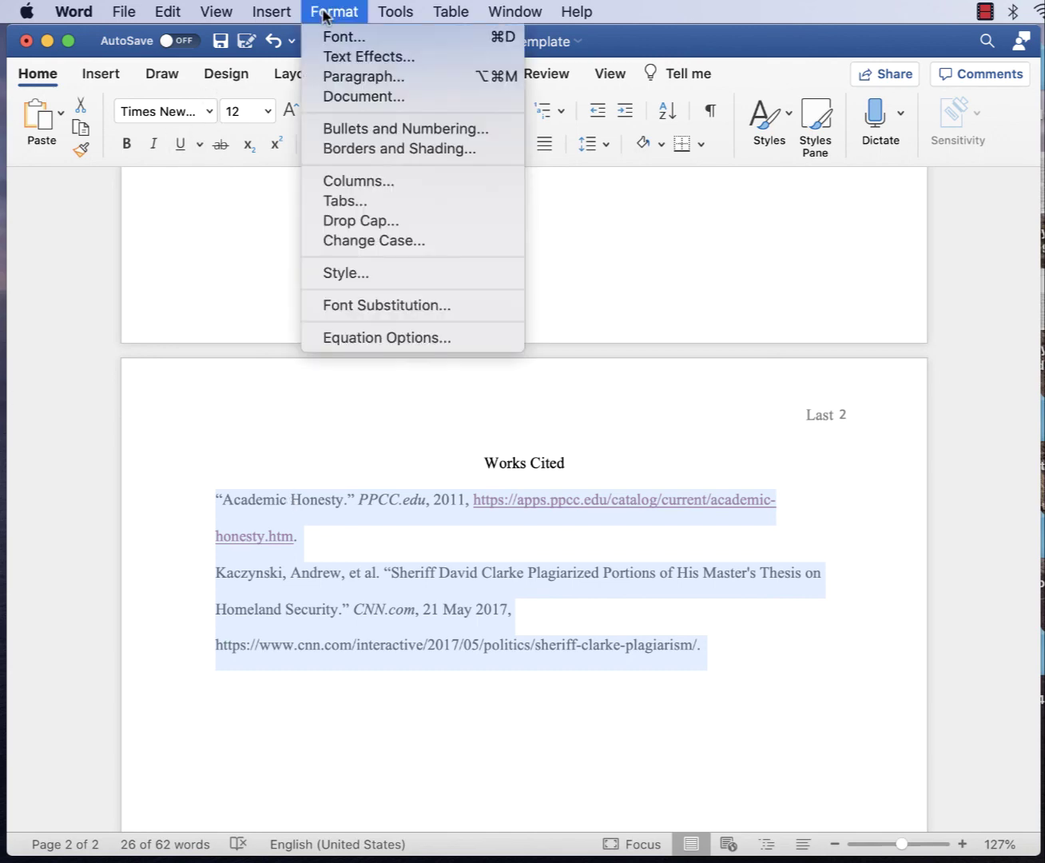
left_click(332, 79)
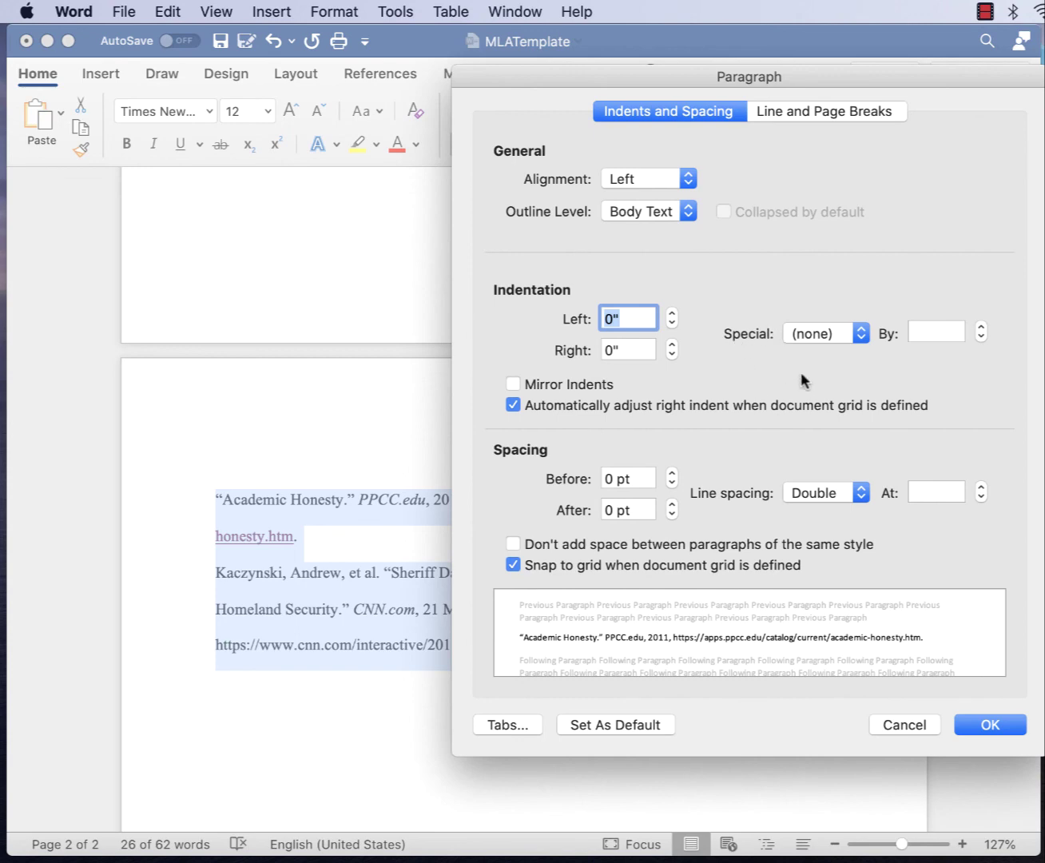
left_click(822, 336)
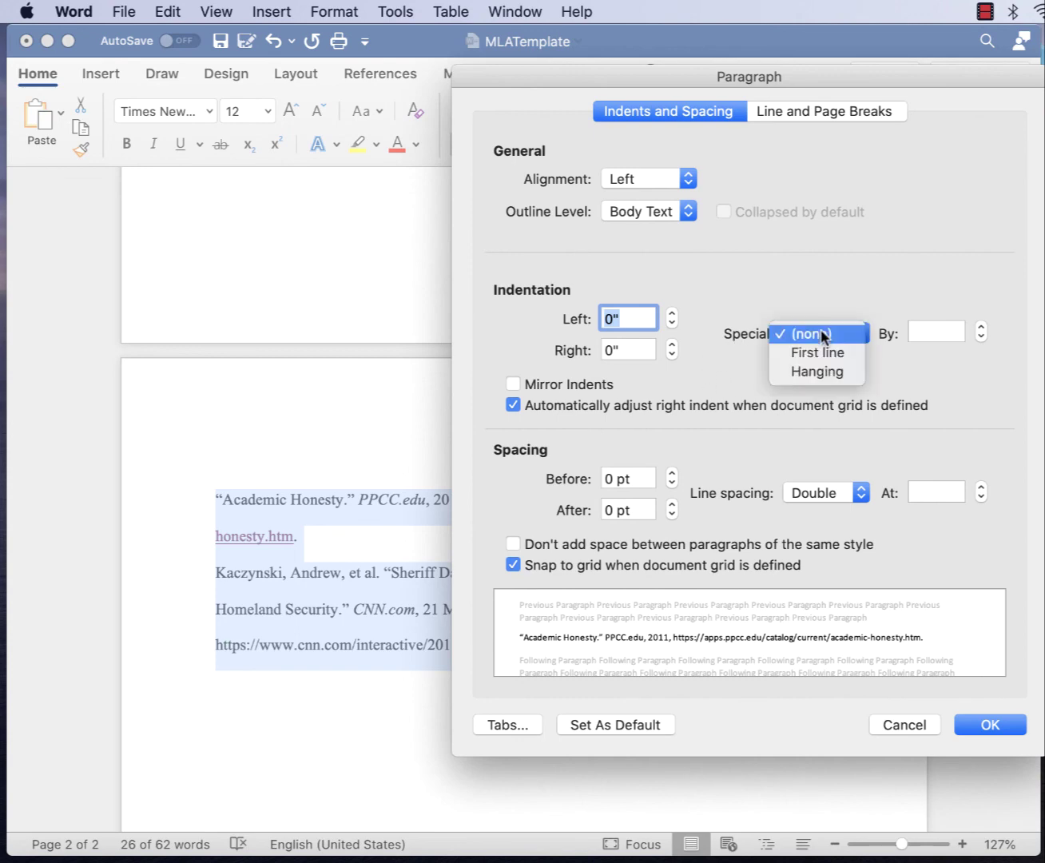
left_click(825, 369)
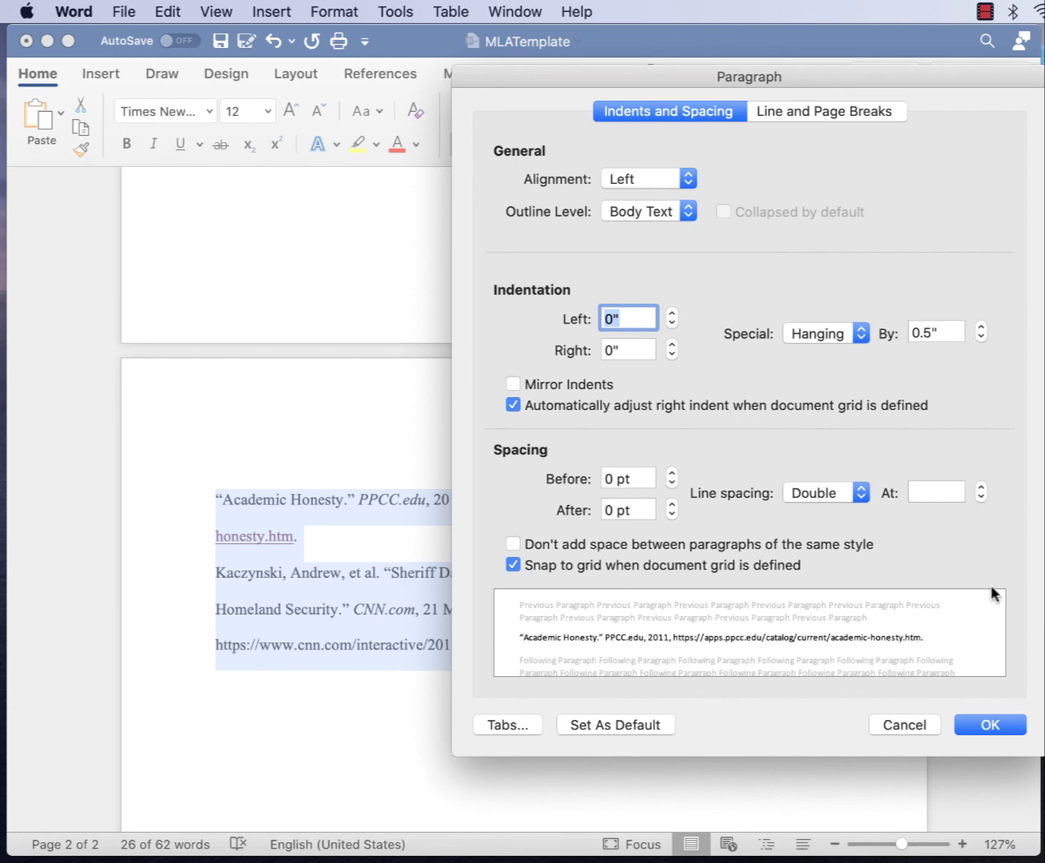
left_click(991, 725)
left_click(400, 547)
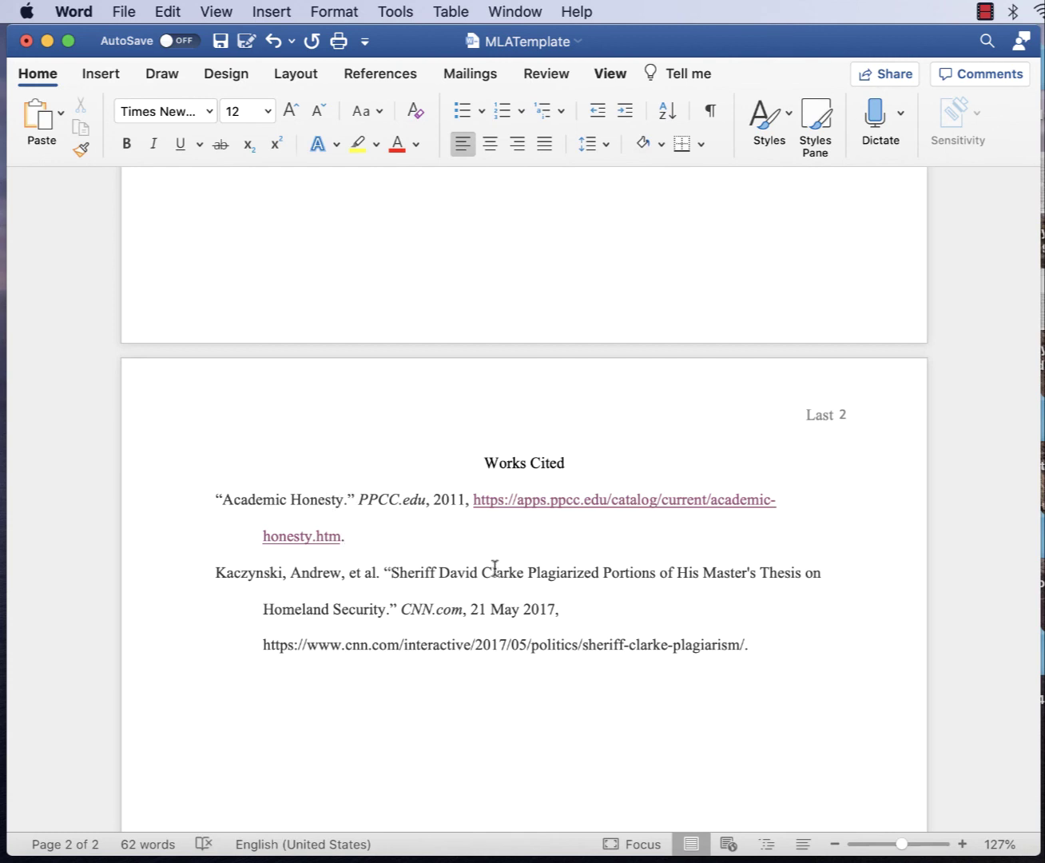
- Review the formatted first page and the Works Cited page from the header to the citations
scroll(531, 577, "up", 15)
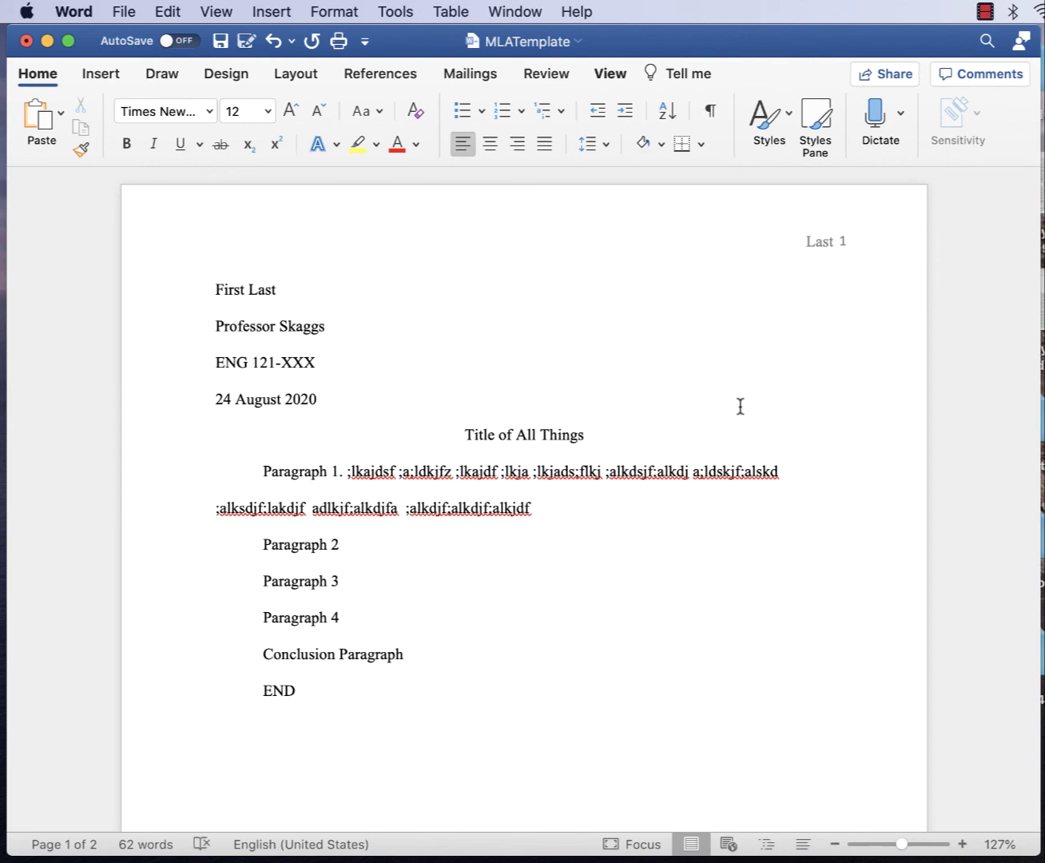
scroll(740, 407, "up", 1)
scroll(740, 410, "down", 15)
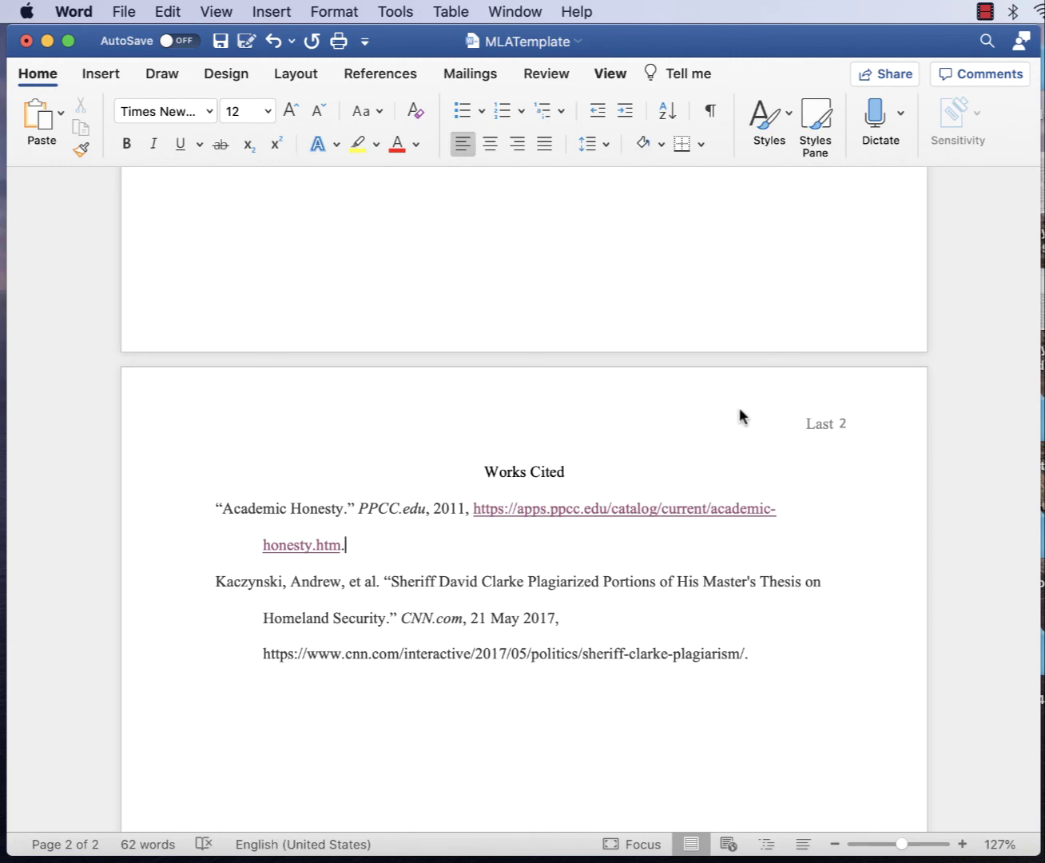
scroll(738, 395, "up", 15)
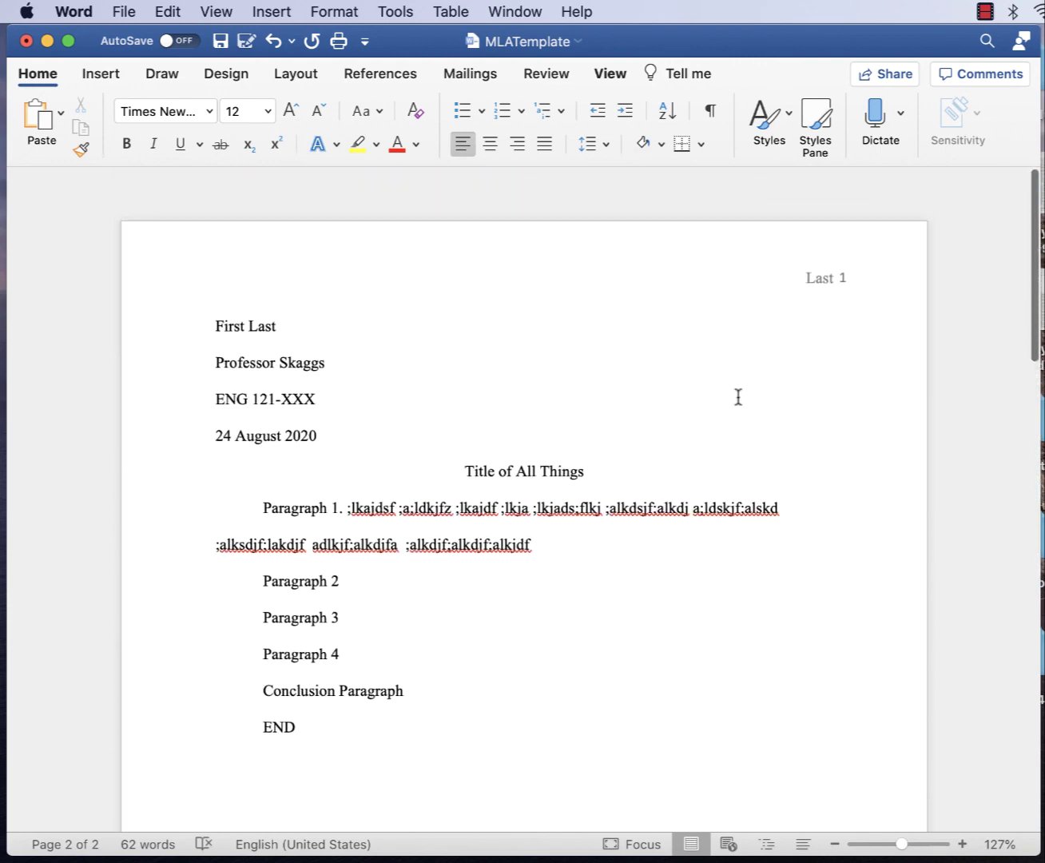